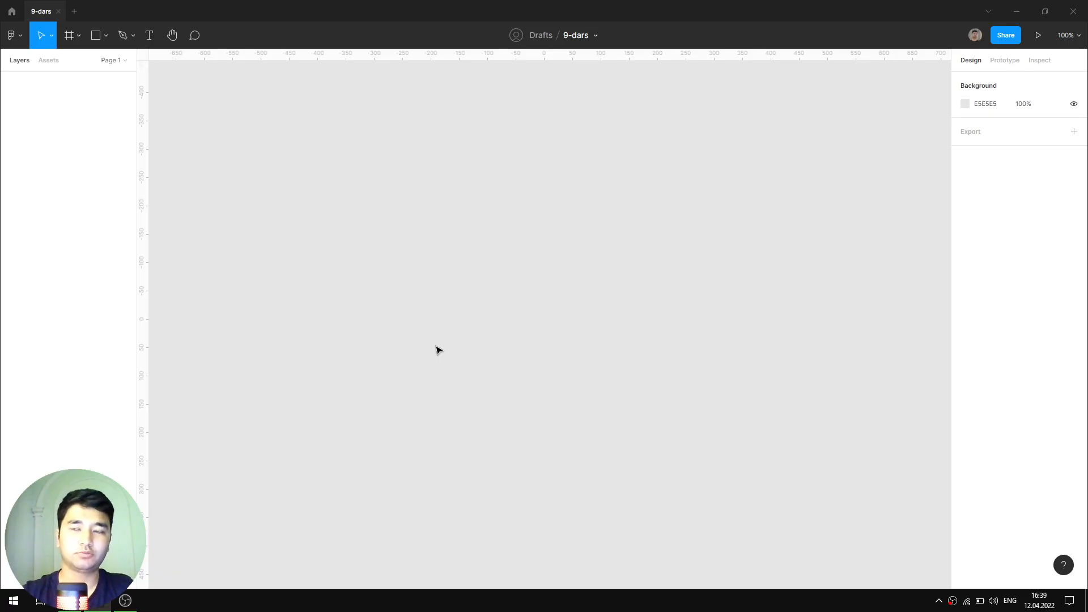
- Place a 100×100 circle on the empty canvas and fill it blue 3194CB
key("o")
left_click(389, 225)
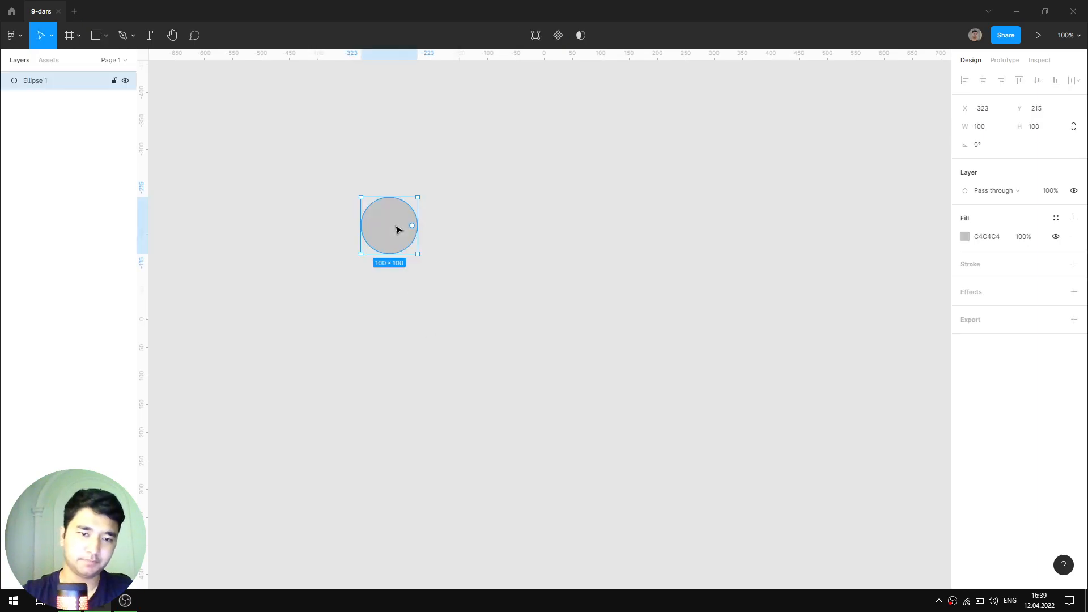
left_click(965, 236)
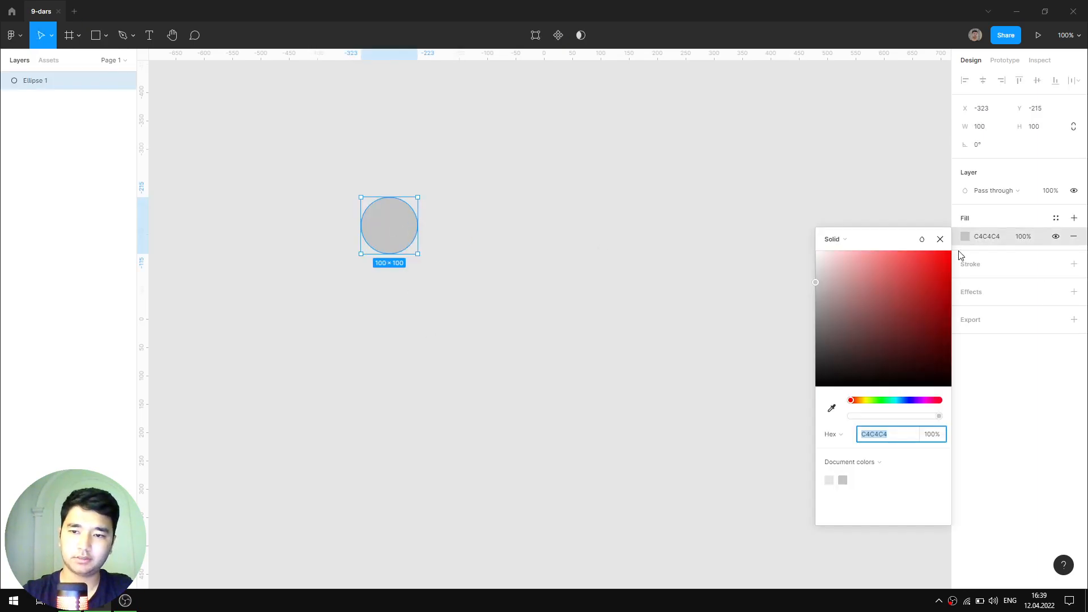
left_click(899, 400)
left_click(914, 301)
left_click_drag(915, 303, 919, 281)
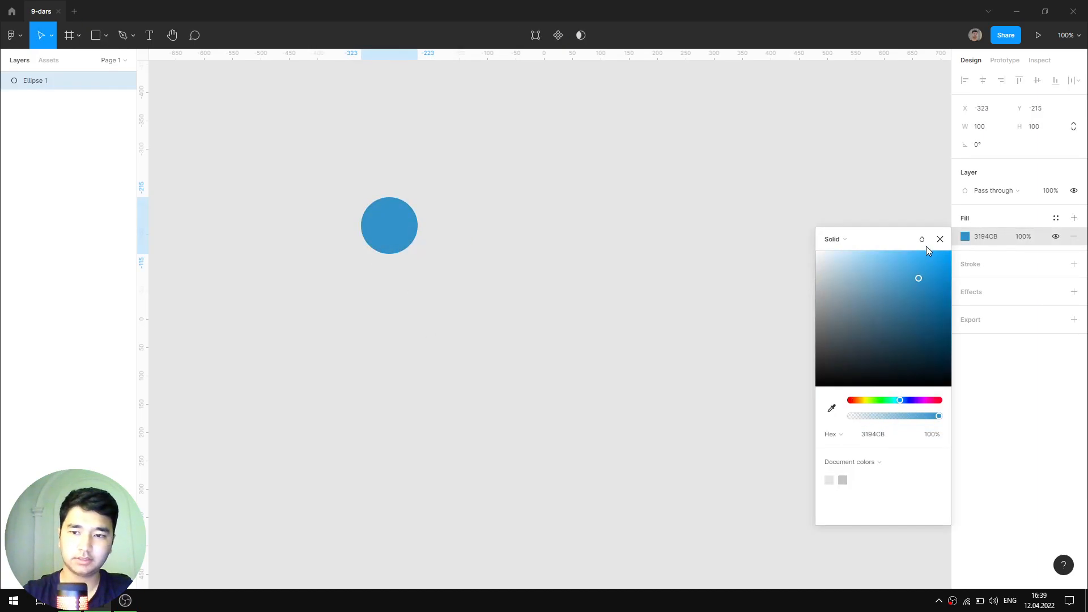
left_click(803, 248)
scroll(406, 247, "down", 2)
scroll(454, 335, "down", 2)
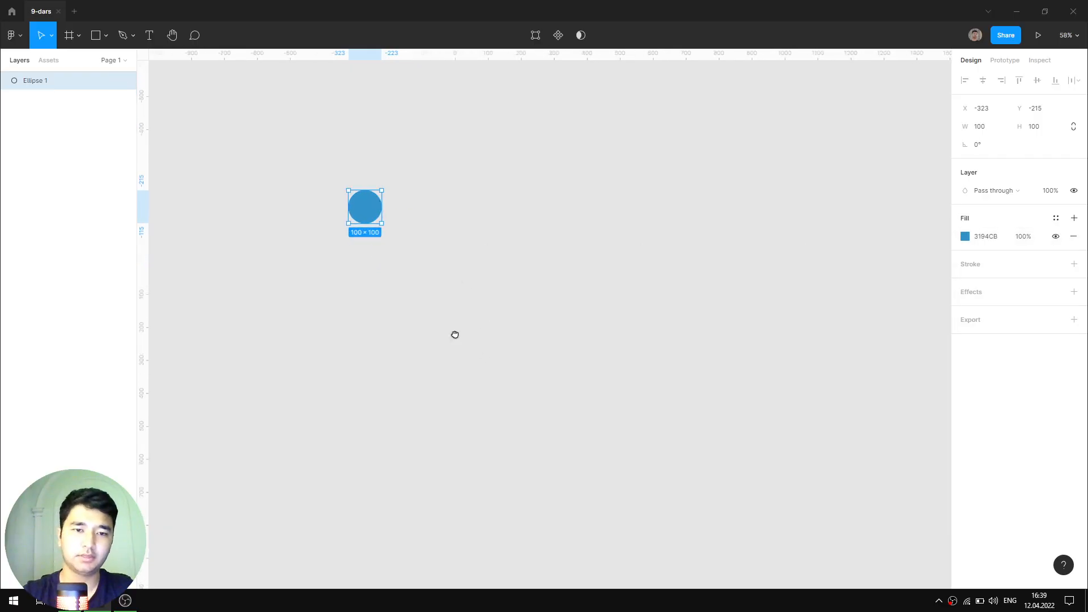
left_click(474, 297)
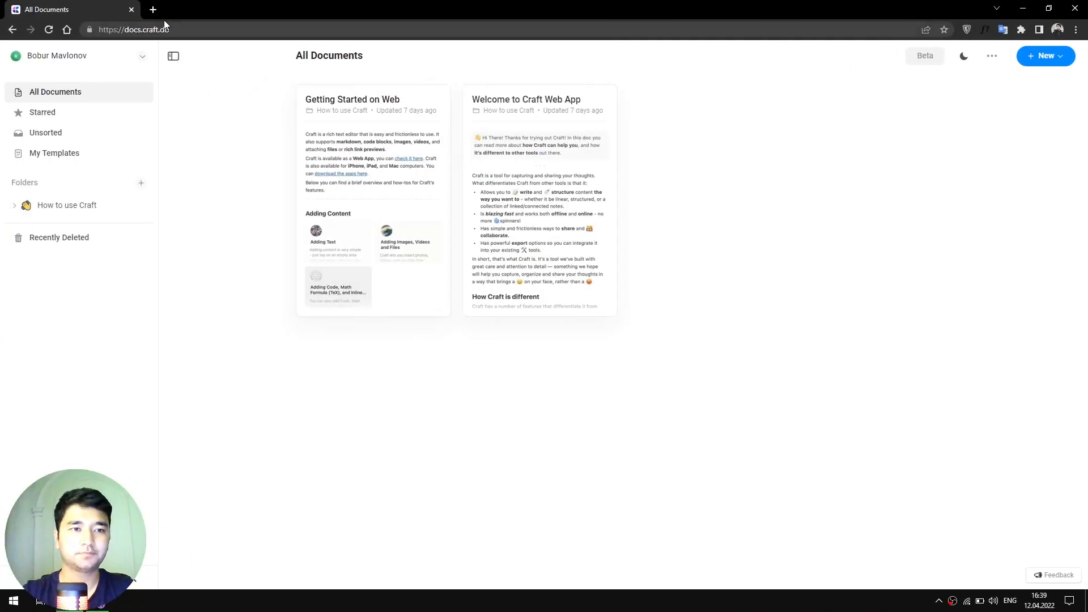
- Load the kun.uz news site in a new Chrome tab and scroll through its homepage
left_click(153, 9)
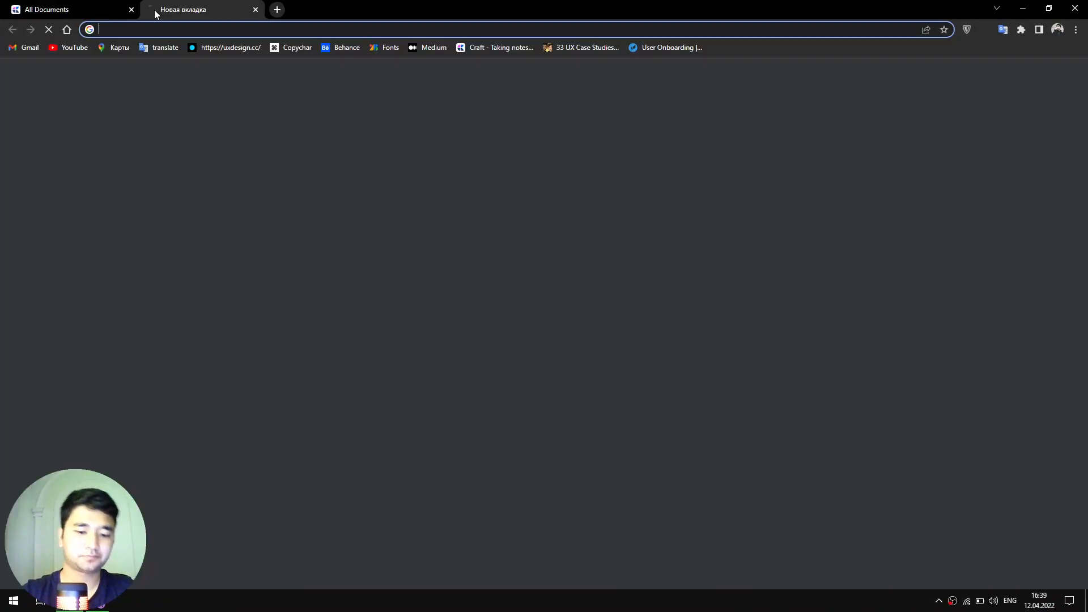
type("kun.uz")
key("Return")
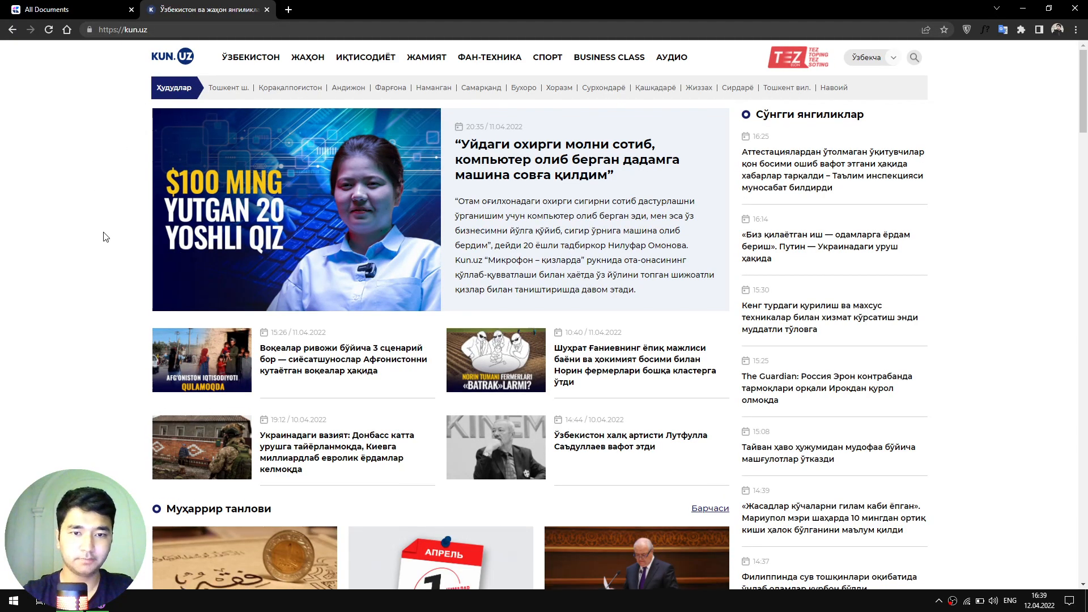
scroll(102, 235, "down", 15)
scroll(1012, 342, "down", 10)
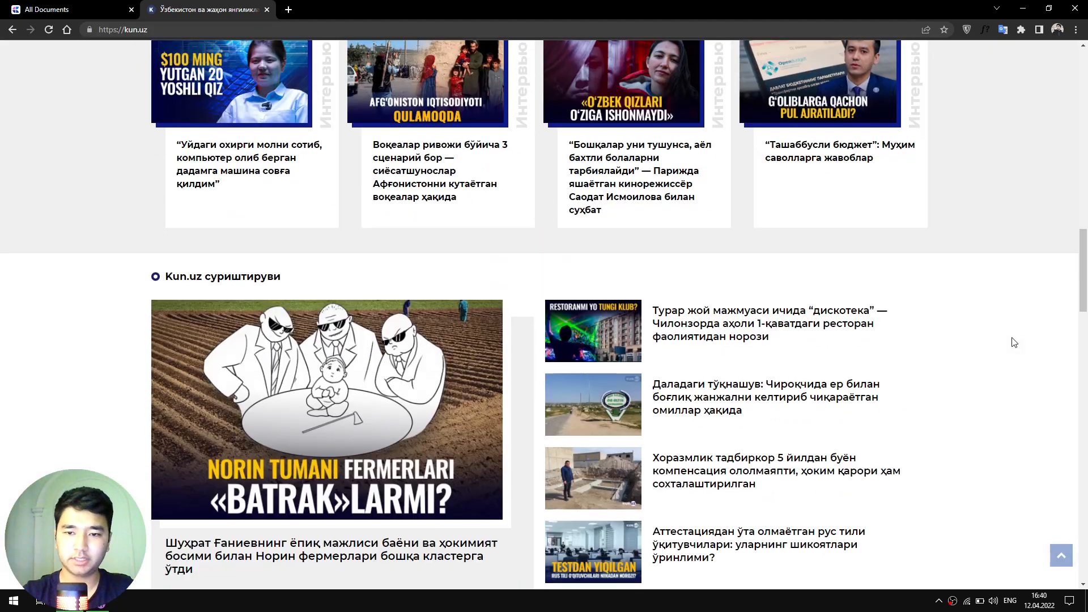
scroll(1014, 342, "up", 10)
scroll(1014, 342, "up", 15)
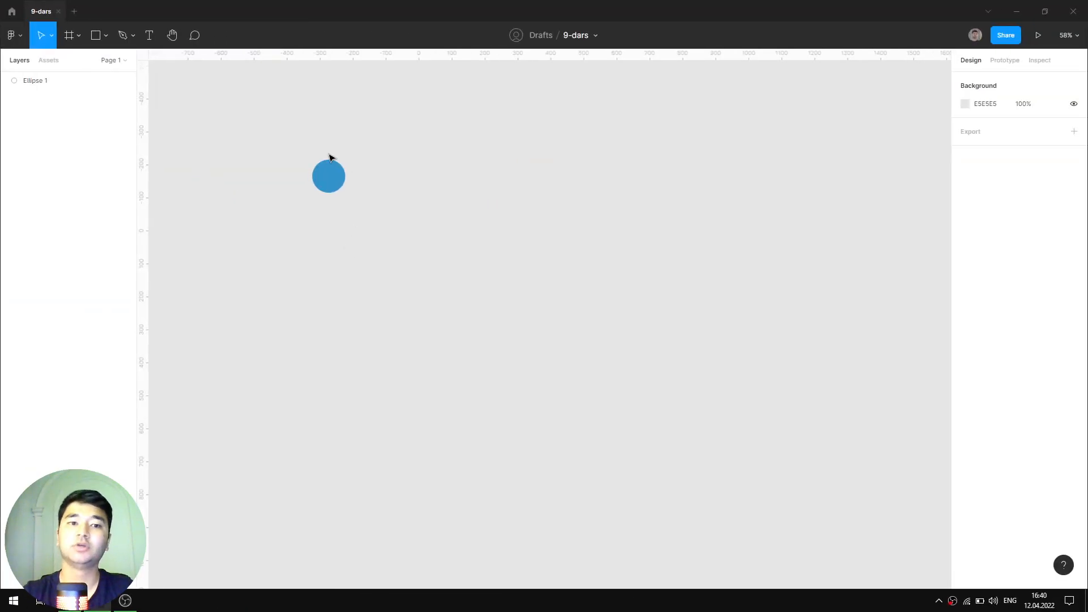
- Recolour the existing circle's fill to blue 1C8DCC
left_click(329, 175)
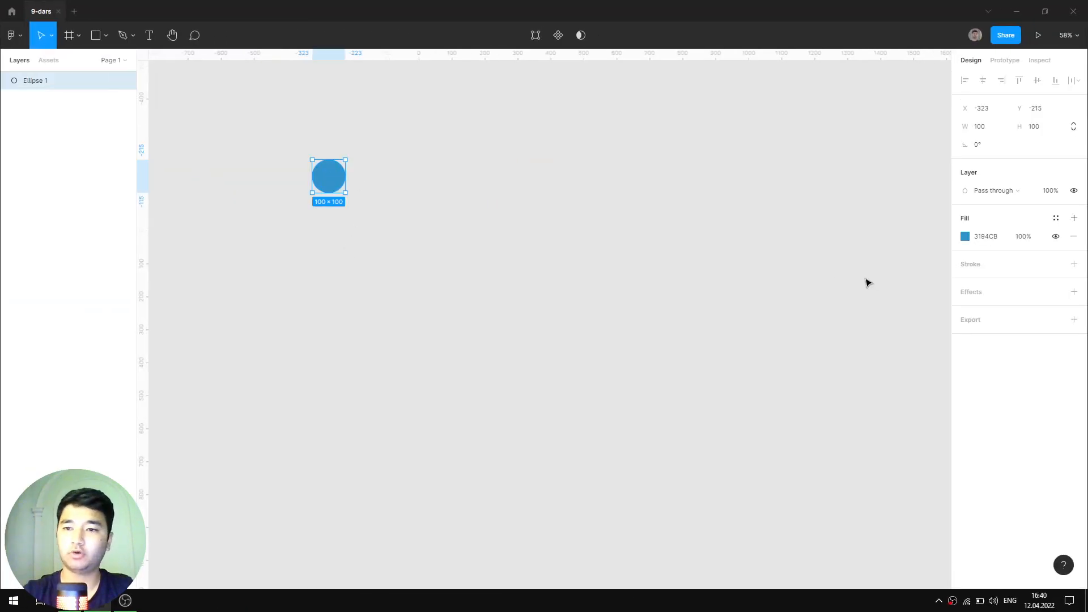
left_click(965, 236)
left_click_drag(933, 315, 935, 329)
left_click(929, 281)
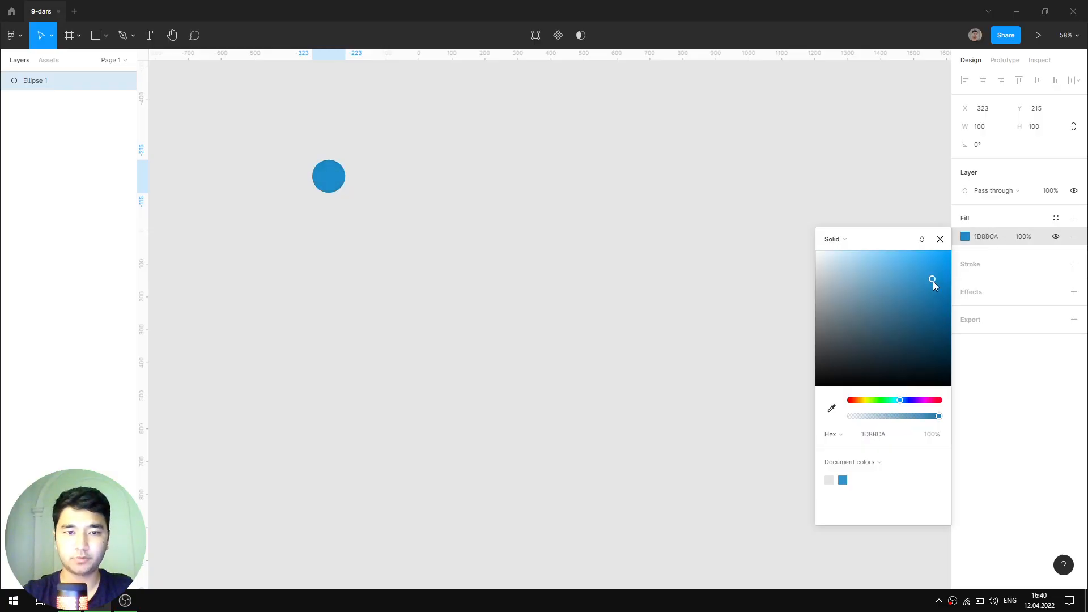
left_click(940, 239)
scroll(447, 191, "down", 5)
left_click(447, 191)
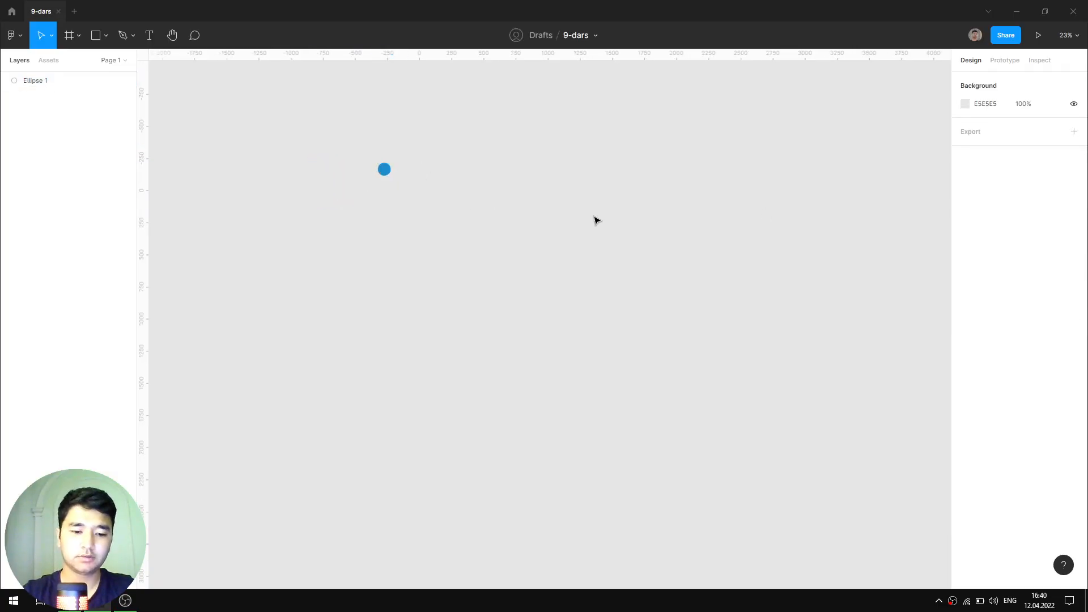
- Draw a large 2117×2270 frame to the right of the circle
key("f")
left_click_drag(529, 146, 801, 440)
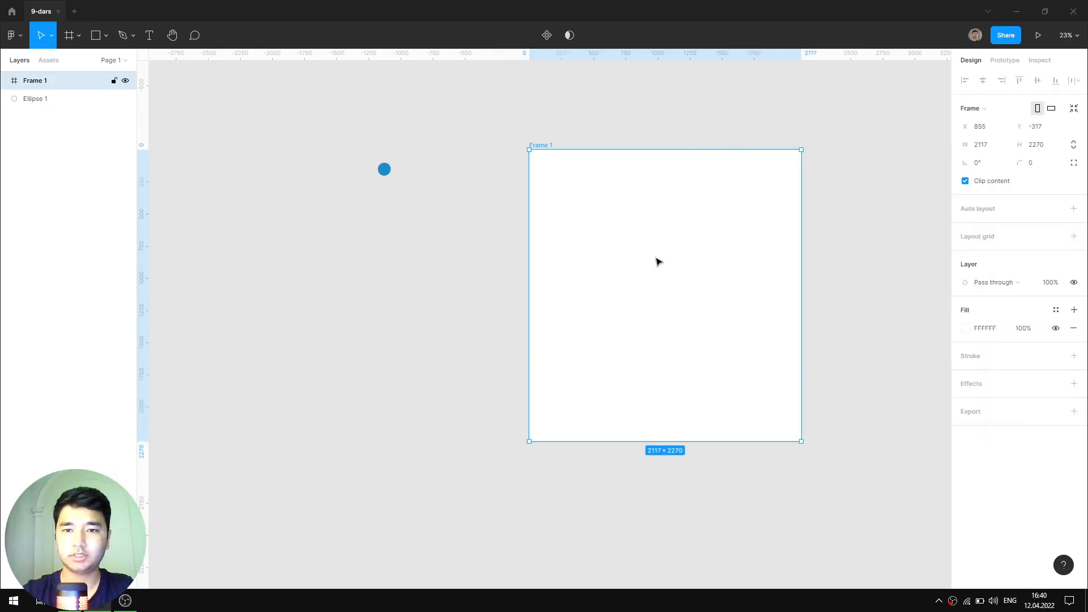
scroll(510, 204, "down", 1)
scroll(510, 204, "right", 3)
- Place a grey 100×100 circle inside Frame 1
left_click(246, 124)
scroll(477, 170, "up", 5)
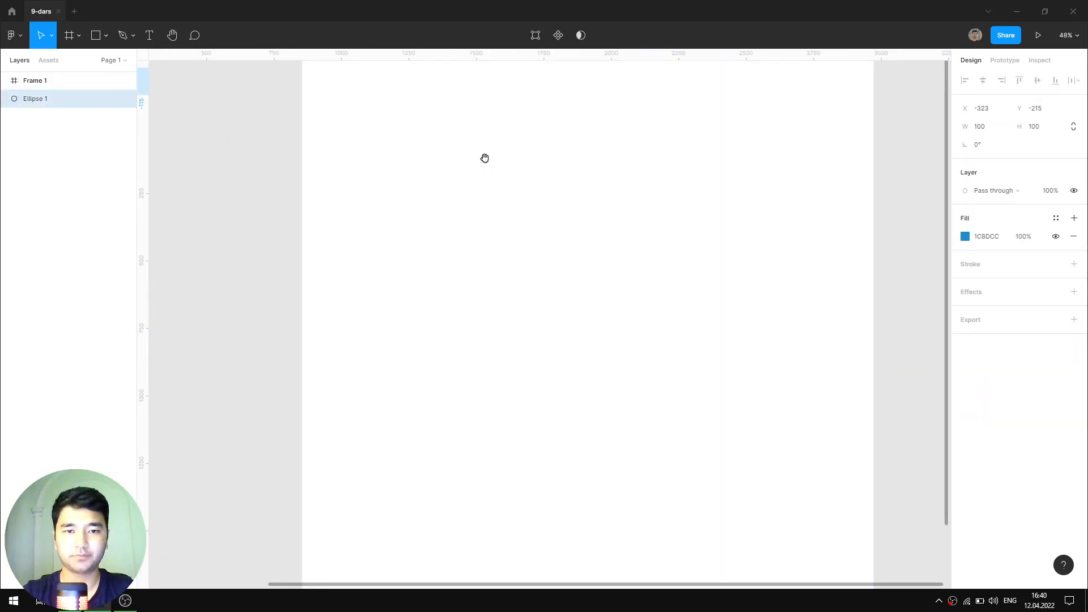
scroll(486, 162, "down", 3)
scroll(487, 187, "up", 1)
left_click(488, 206)
key("o")
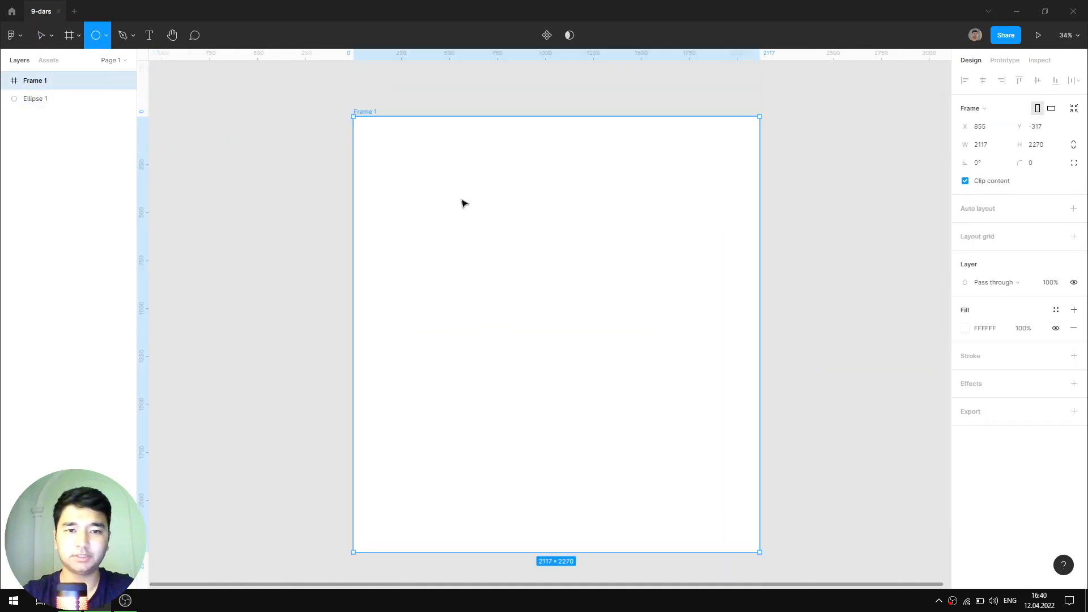
left_click(437, 199)
- Give the frame's circle the first circle's blue and move it toward the top-left
left_click(965, 328)
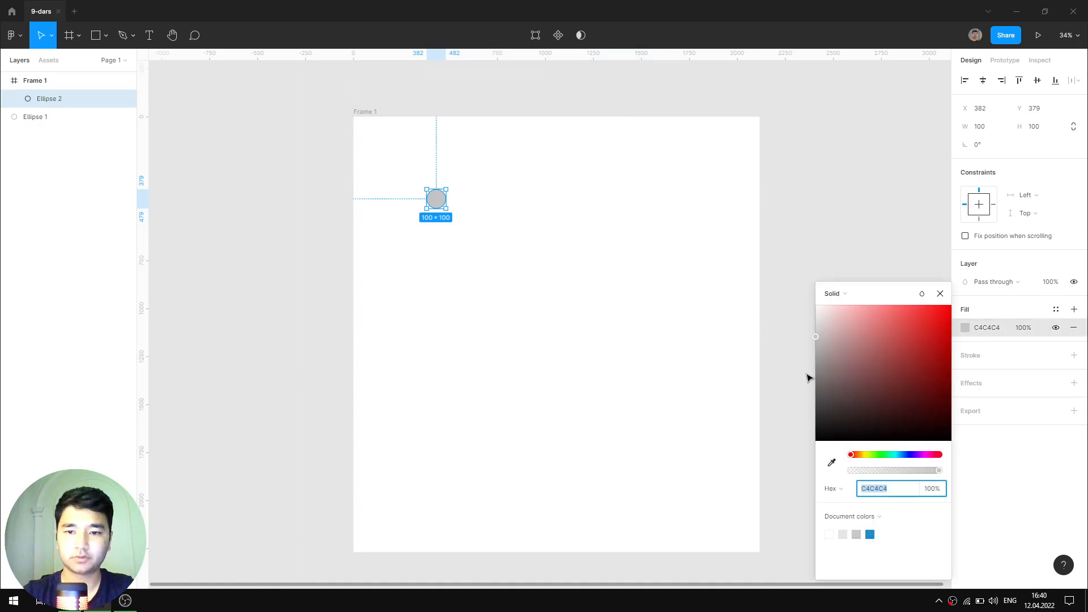
left_click(939, 293)
left_click_drag(619, 250, 743, 308)
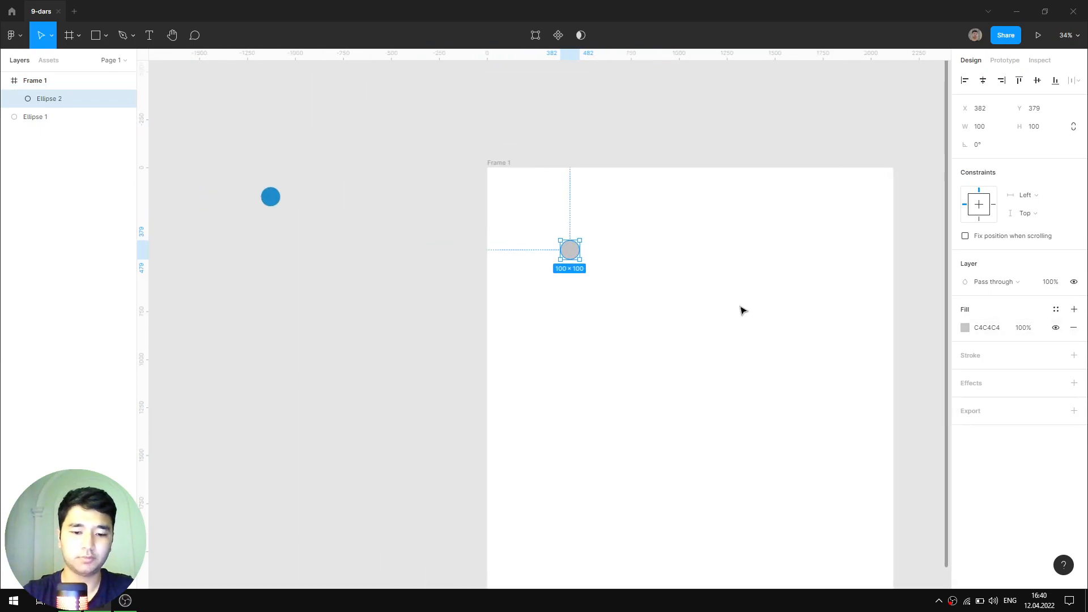
key("i")
left_click(270, 196)
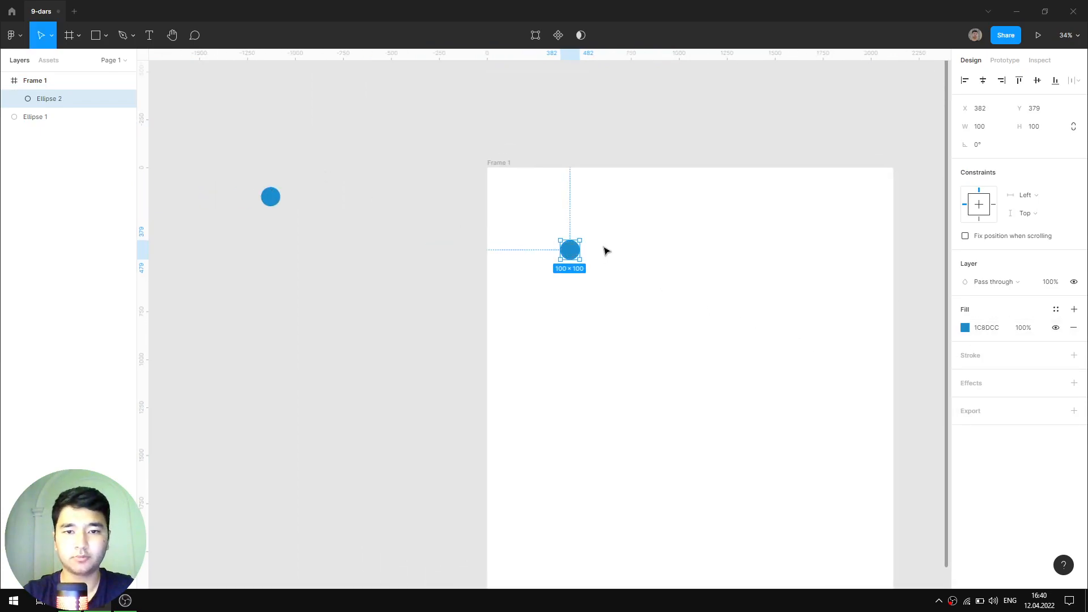
left_click_drag(573, 252, 529, 218)
left_click(568, 237)
- Add a 100×100 square inside Frame 1 in the same blue
key("r")
left_click(720, 243)
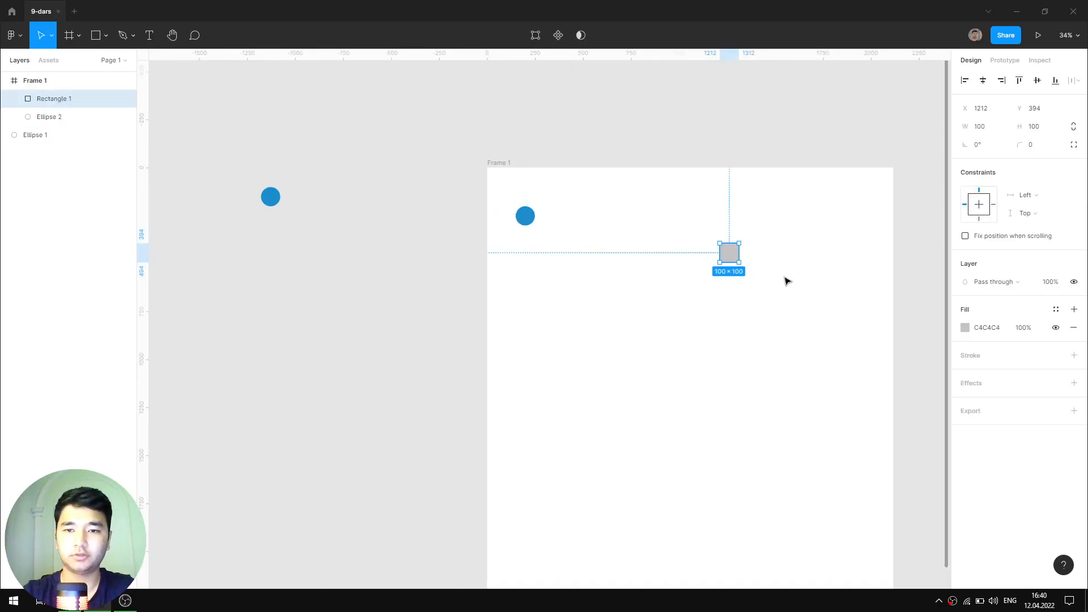
key("i")
left_click(279, 194)
left_click(623, 315)
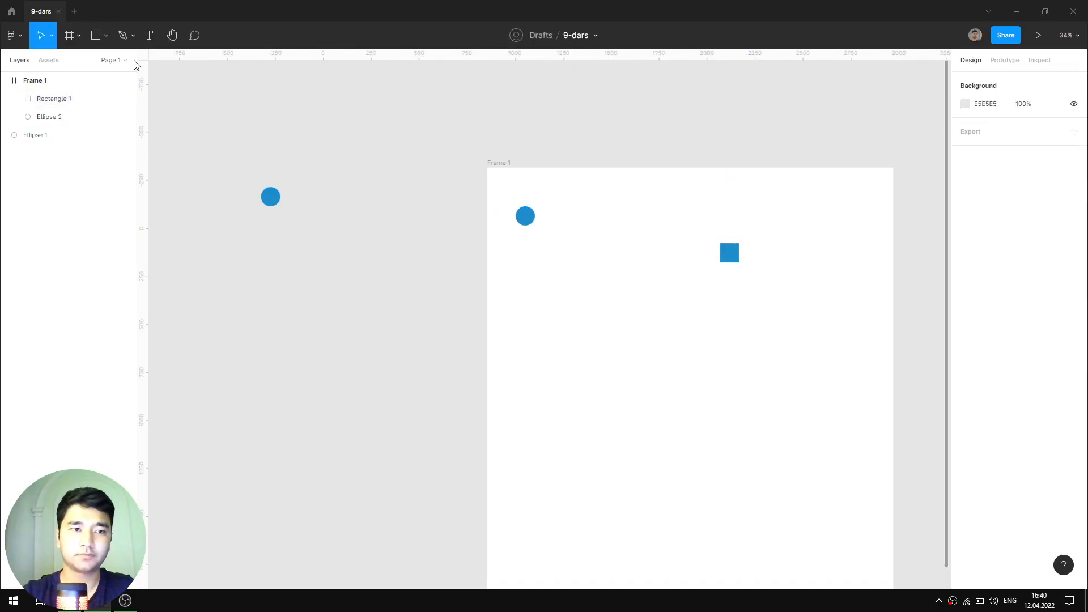
- Draw a large triangle in the middle of the frame with the polygon tool
left_click(107, 36)
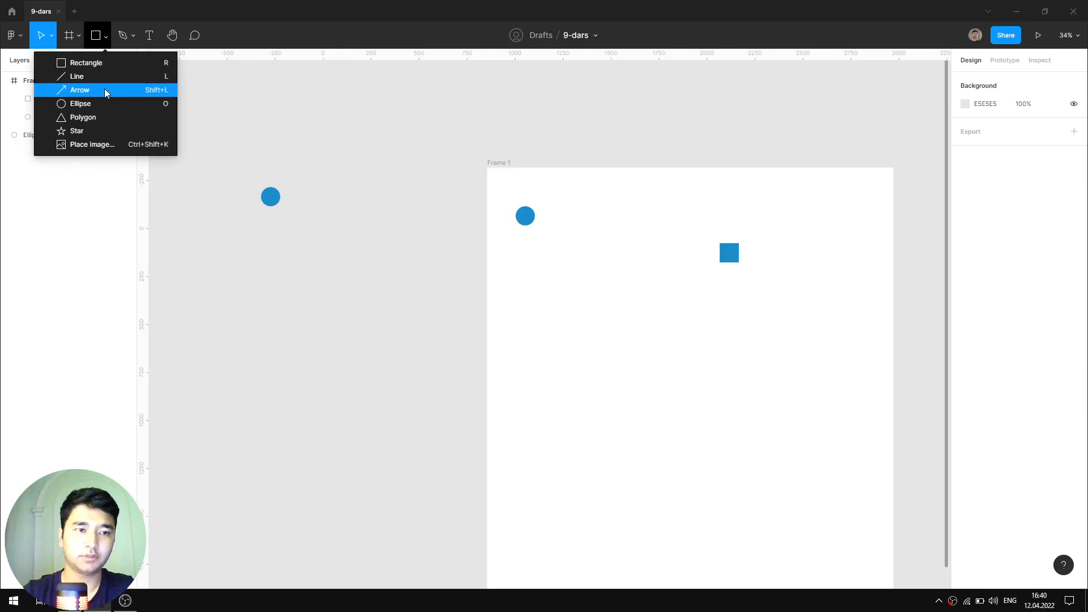
left_click(100, 103)
left_click(107, 36)
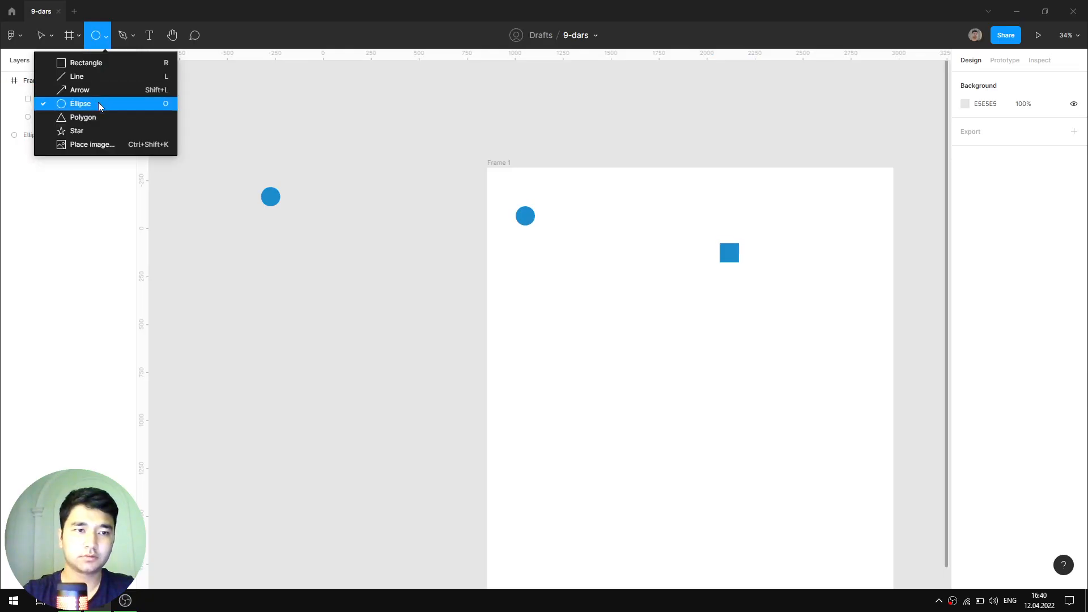
left_click(100, 117)
left_click_drag(588, 293, 744, 449)
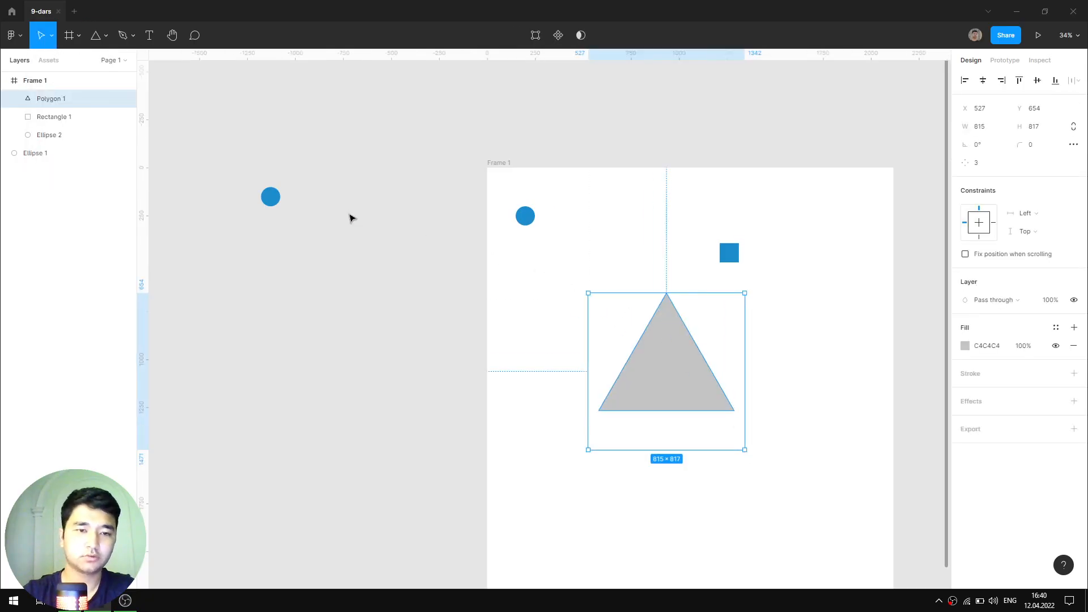
- Draw a wide blue 1C8DCC star near the frame's bottom and start a text label near the circle
left_click(107, 36)
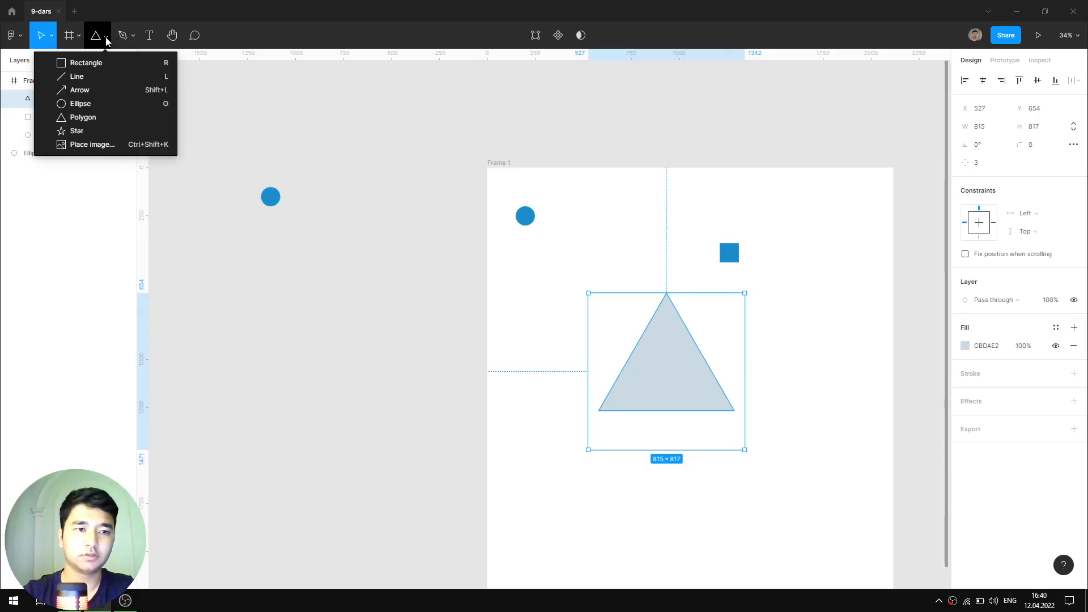
left_click(108, 129)
left_click_drag(610, 487, 711, 529)
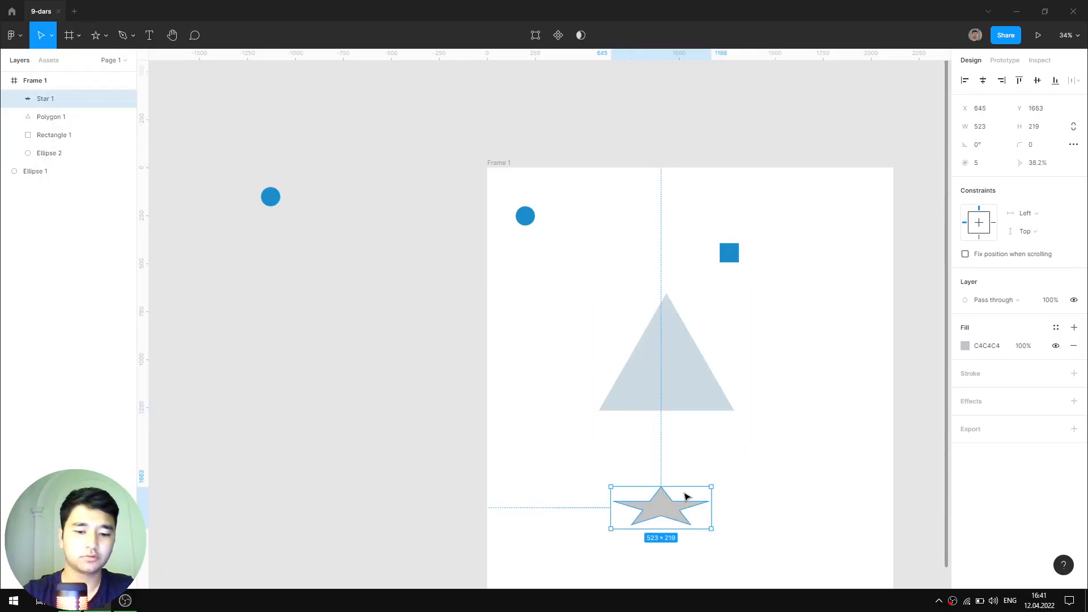
key("i")
left_click(272, 194)
key("t")
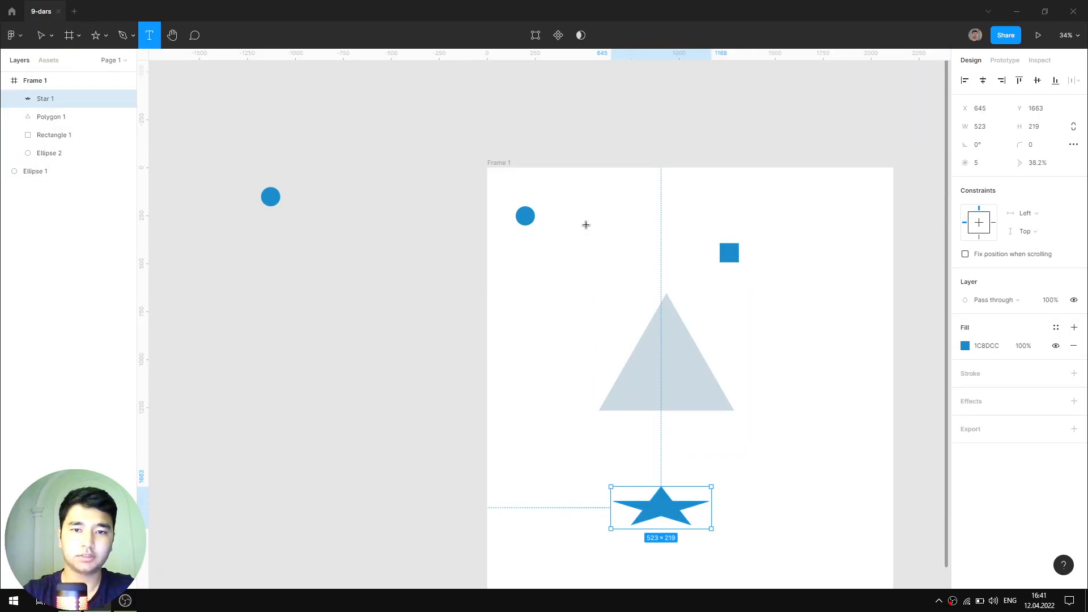
left_click(591, 216)
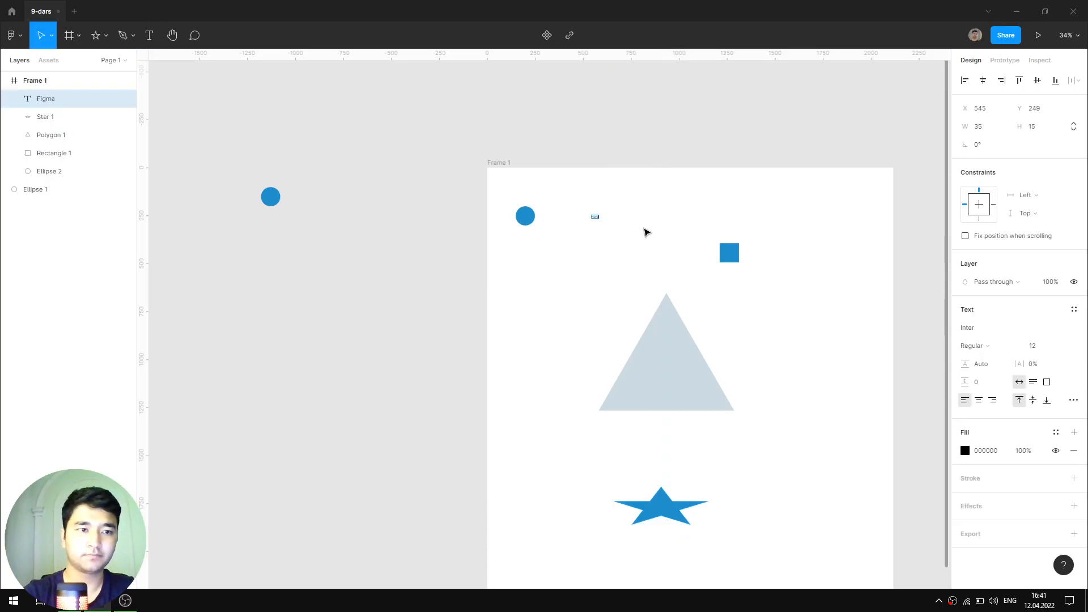
- Make the 'Figma' text label size 50, bold and blue 1C8DCC
key("Escape")
left_click(1035, 346)
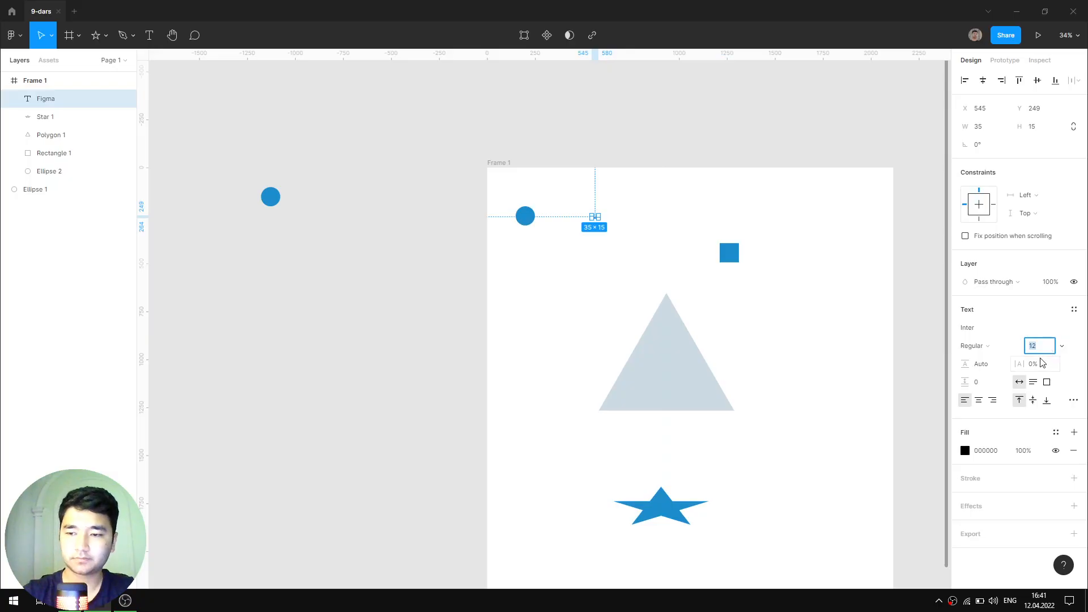
type("50")
key("Return")
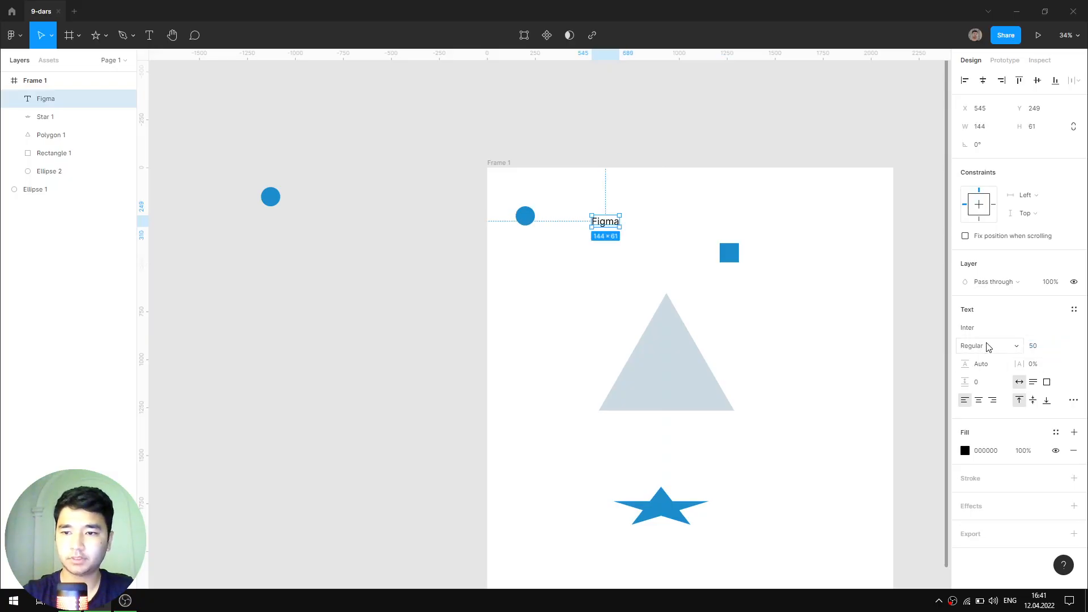
left_click(987, 347)
left_click(988, 387)
left_click(965, 450)
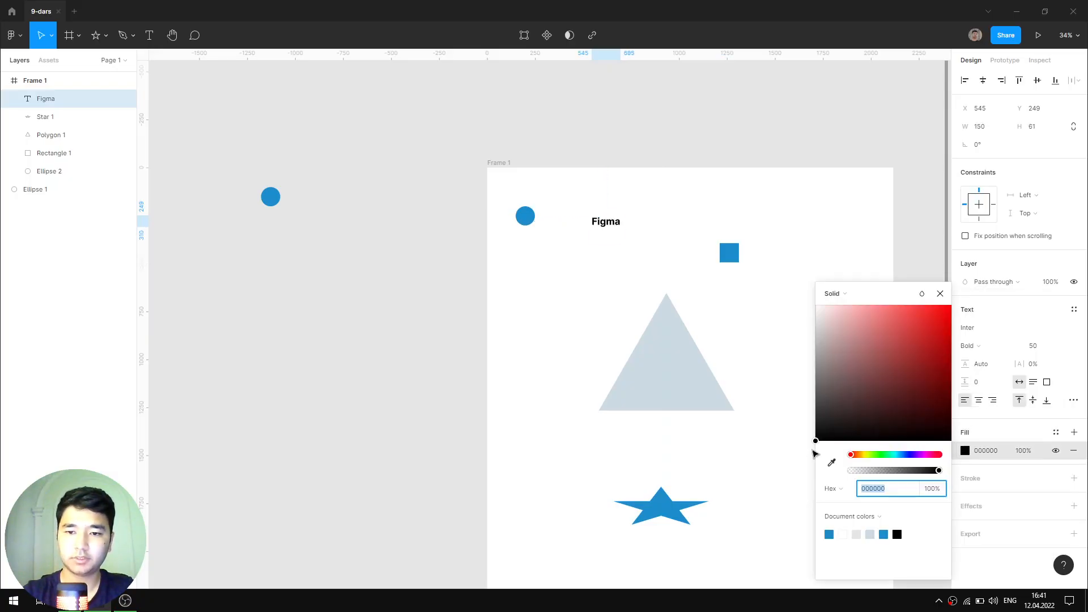
left_click(829, 534)
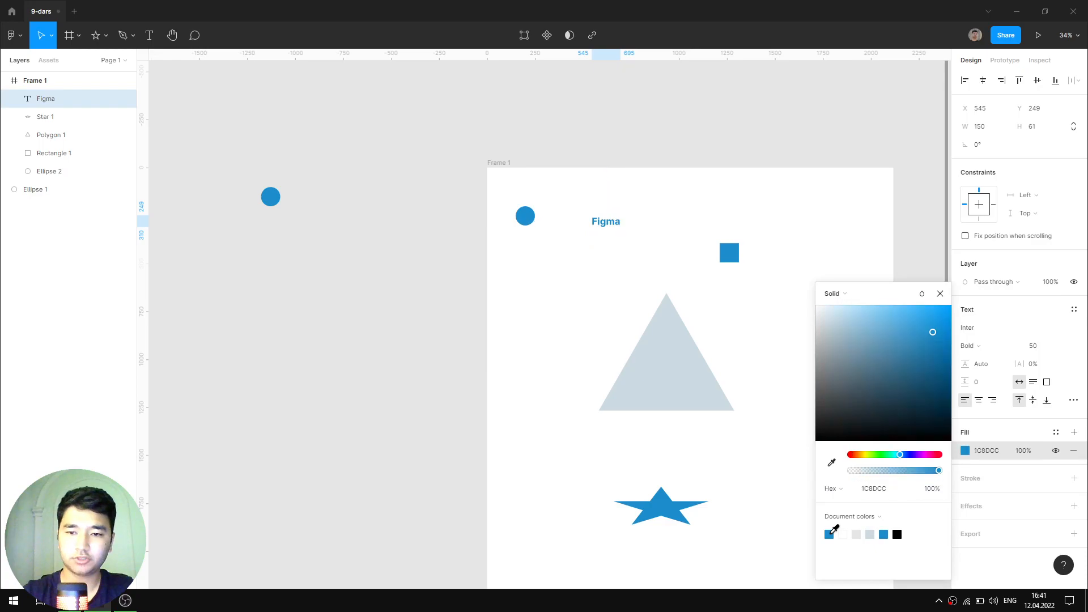
left_click(940, 293)
- Colour the triangle with the circle's blue, then select everything in the frame
left_click(670, 369)
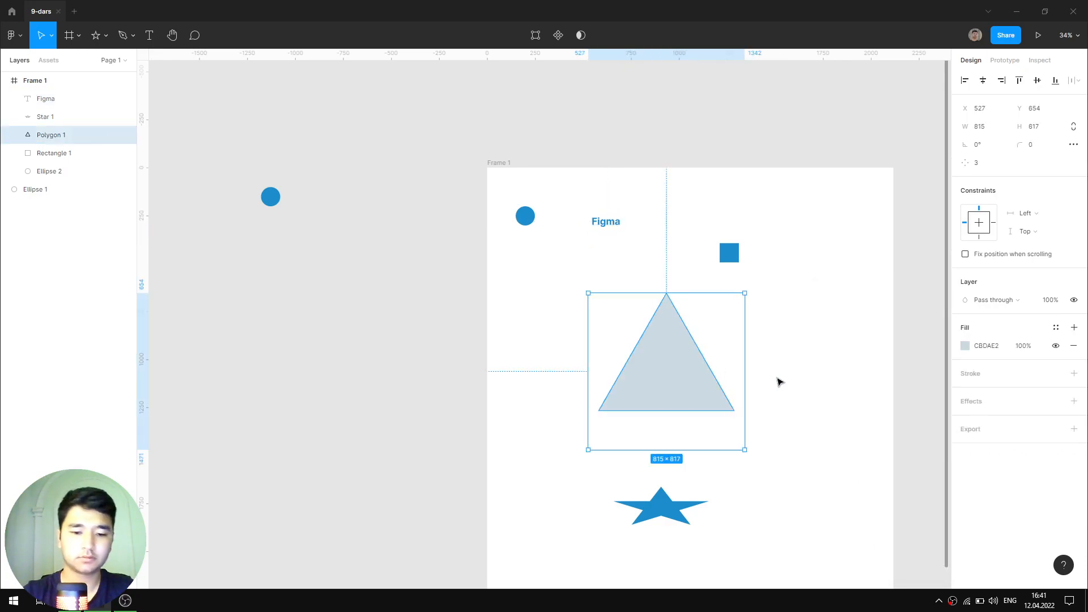
key("i")
left_click(270, 196)
left_click(778, 401)
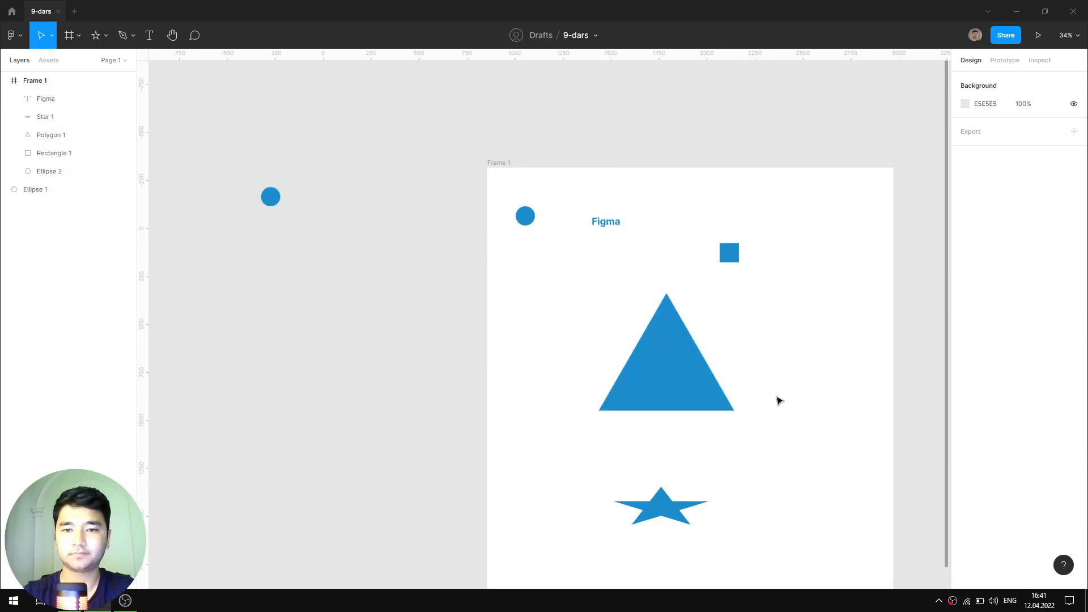
left_click_drag(753, 362, 660, 294)
scroll(689, 289, "up", 1)
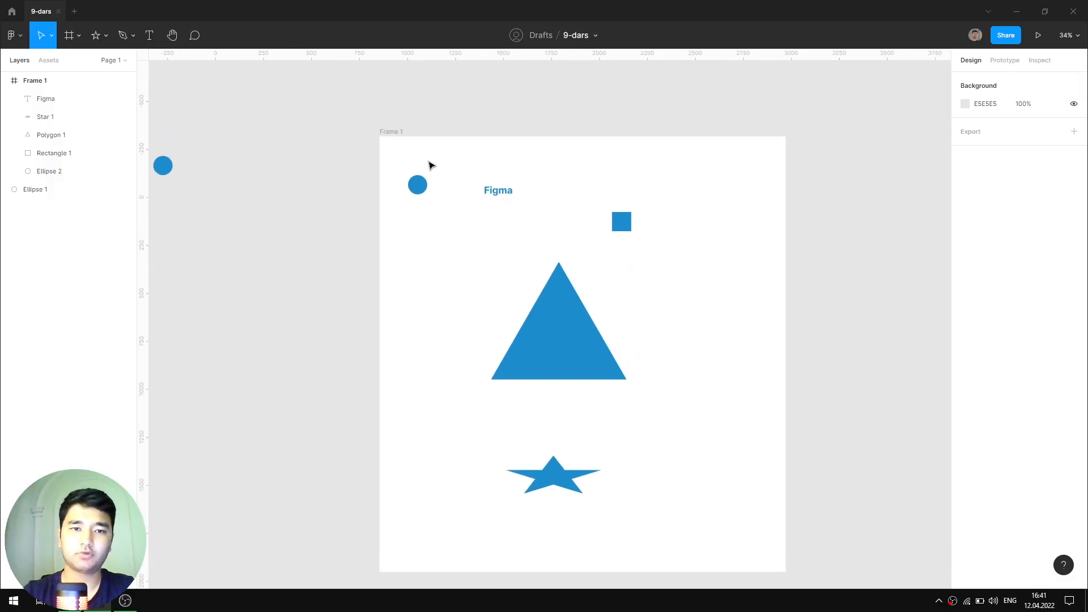
left_click_drag(409, 151, 707, 534)
- Try a darker, greyer blue on the selected shapes, then undo it
left_click(965, 469)
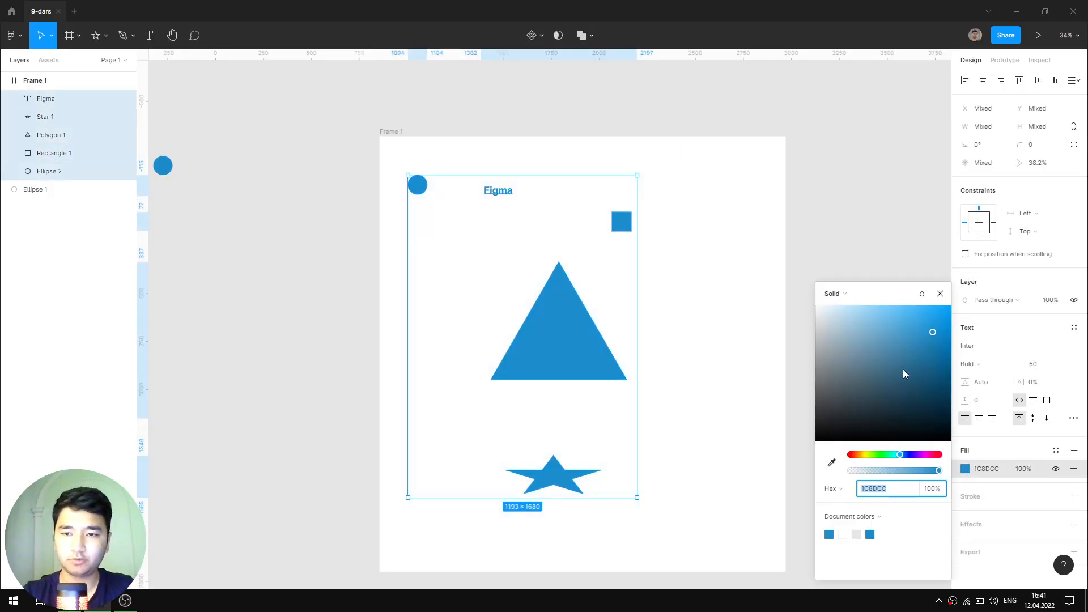
left_click_drag(902, 369, 865, 355)
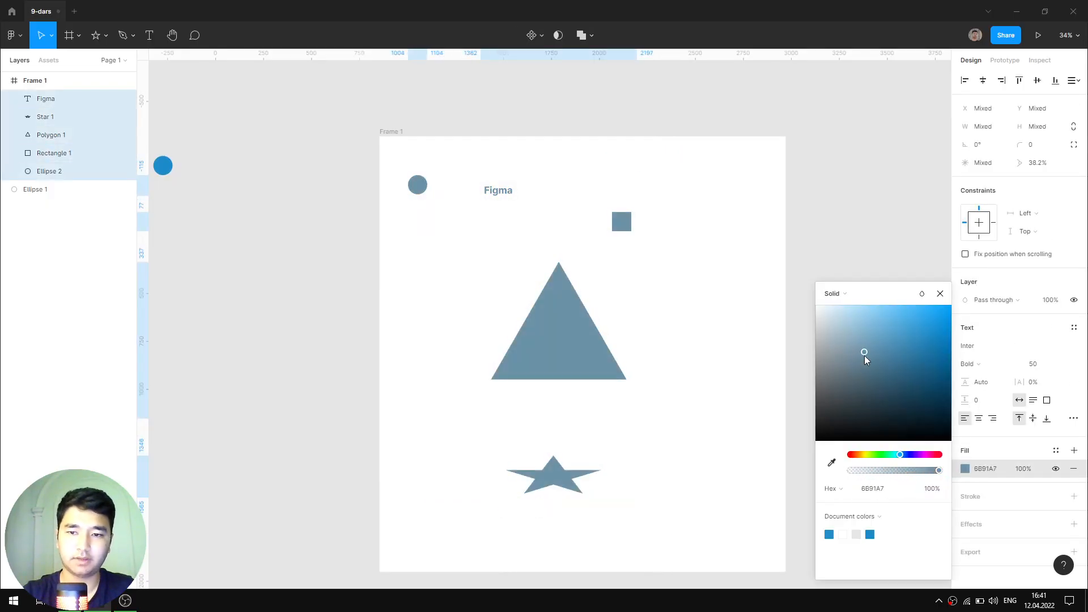
key("ctrl+z")
left_click(939, 294)
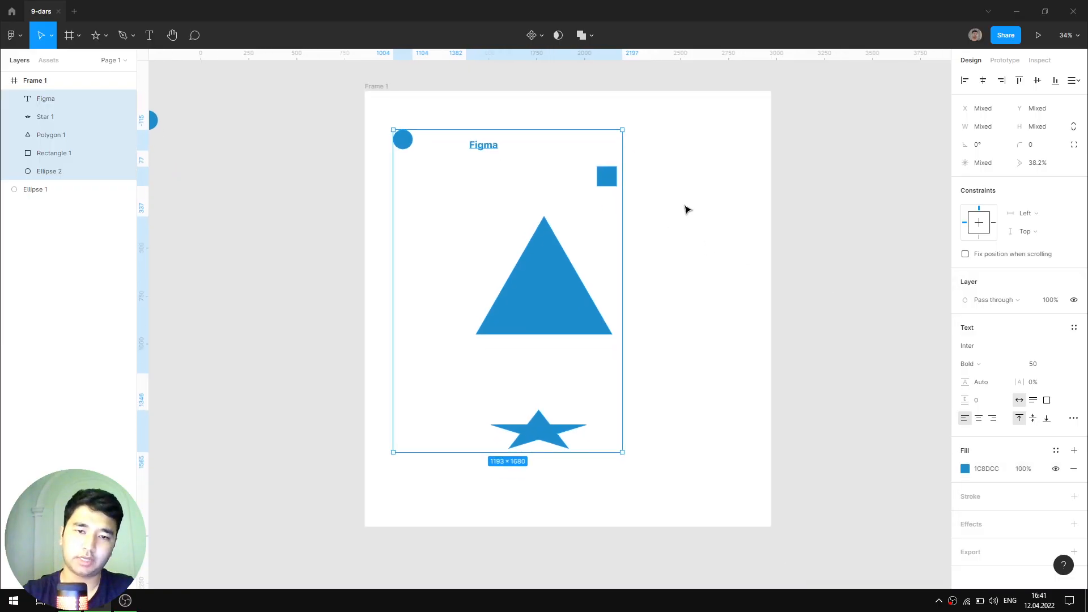
scroll(685, 209, "down", 1)
left_click(453, 185)
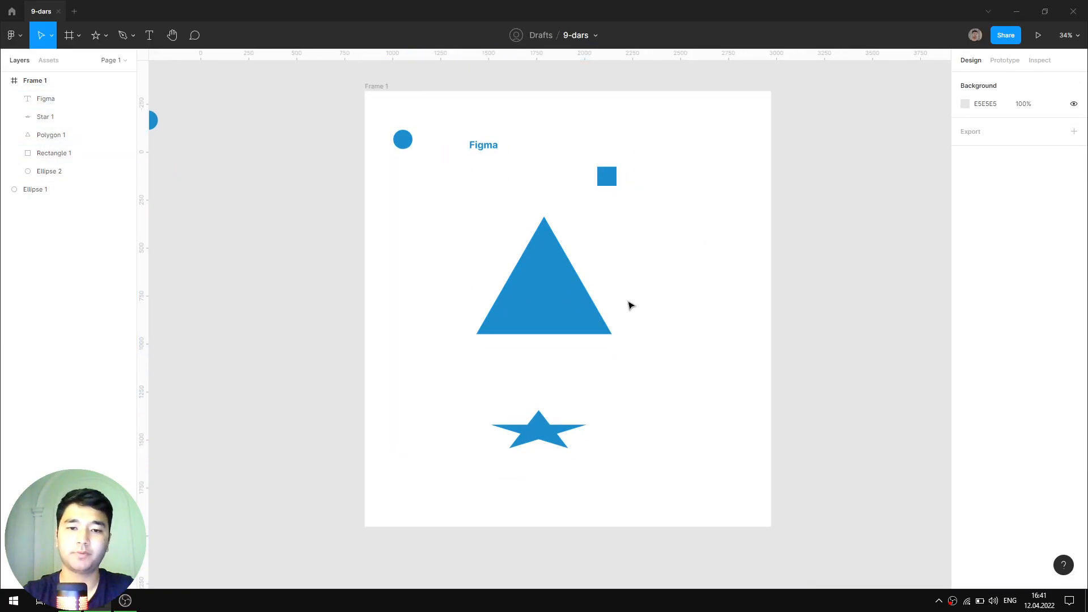
- Drag the outside circle down to X -152, Y 390
mouse_move(687, 253)
left_mouse_down()
mouse_move(721, 290)
mouse_move(677, 257)
left_mouse_up()
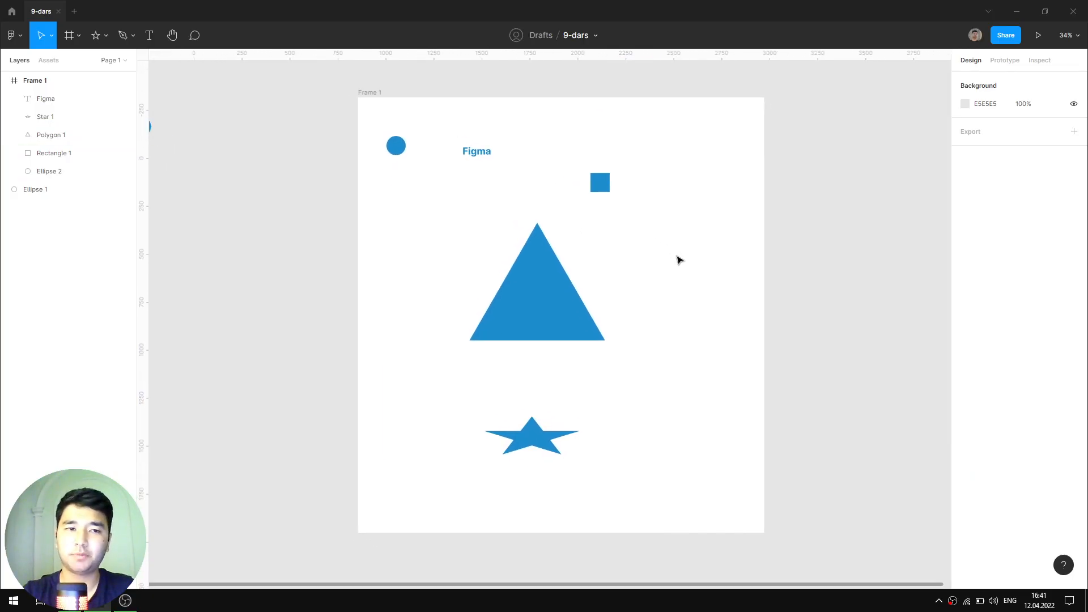
left_click_drag(648, 197, 670, 199)
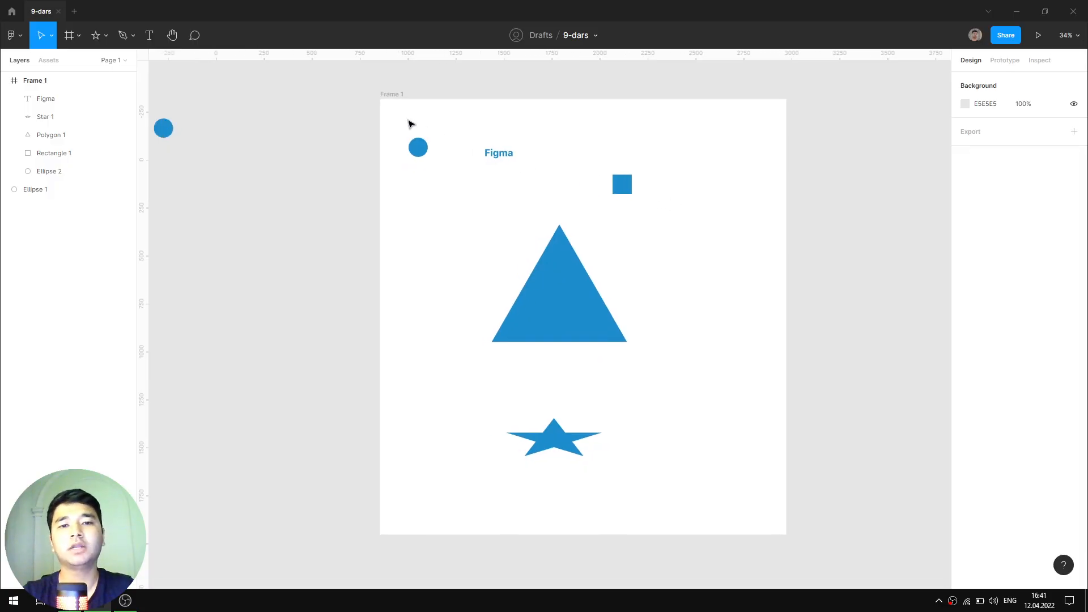
left_click_drag(395, 116, 709, 502)
scroll(679, 187, "down", 1)
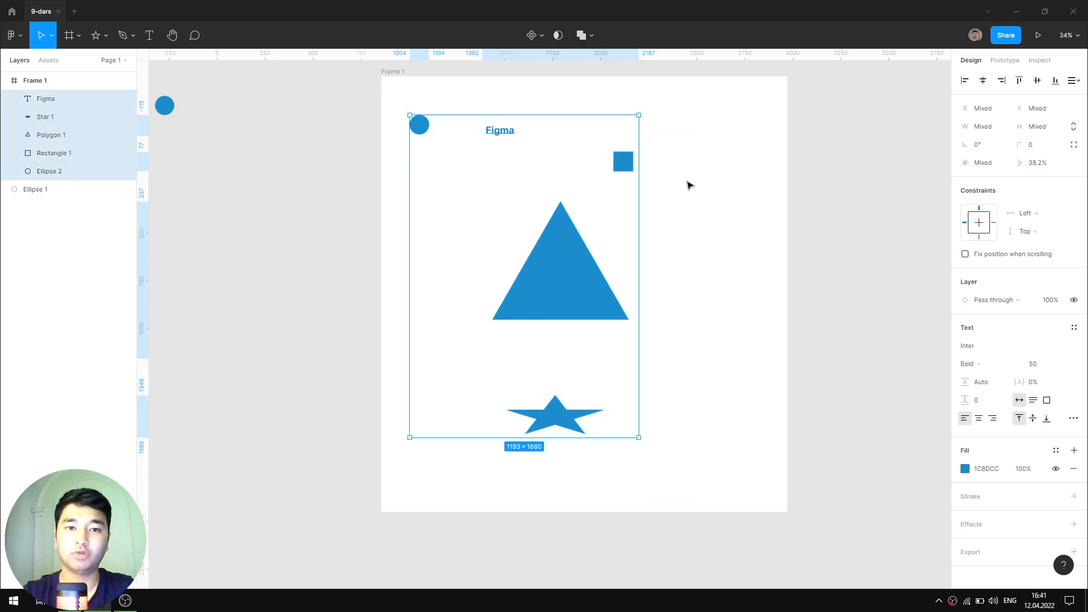
left_click(687, 184)
left_click_drag(638, 187, 726, 226)
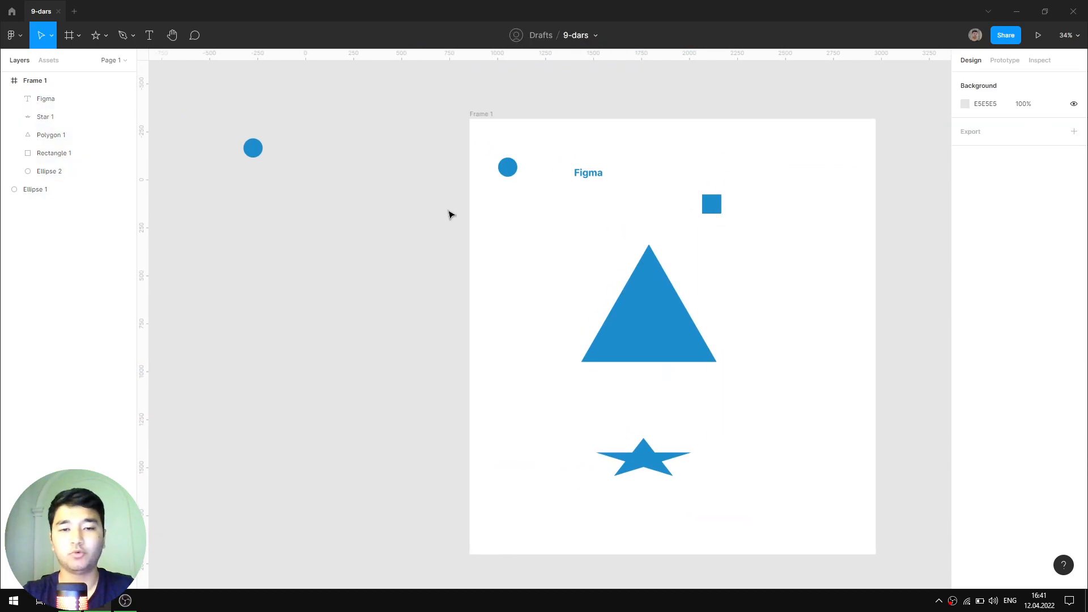
left_click_drag(259, 154, 292, 270)
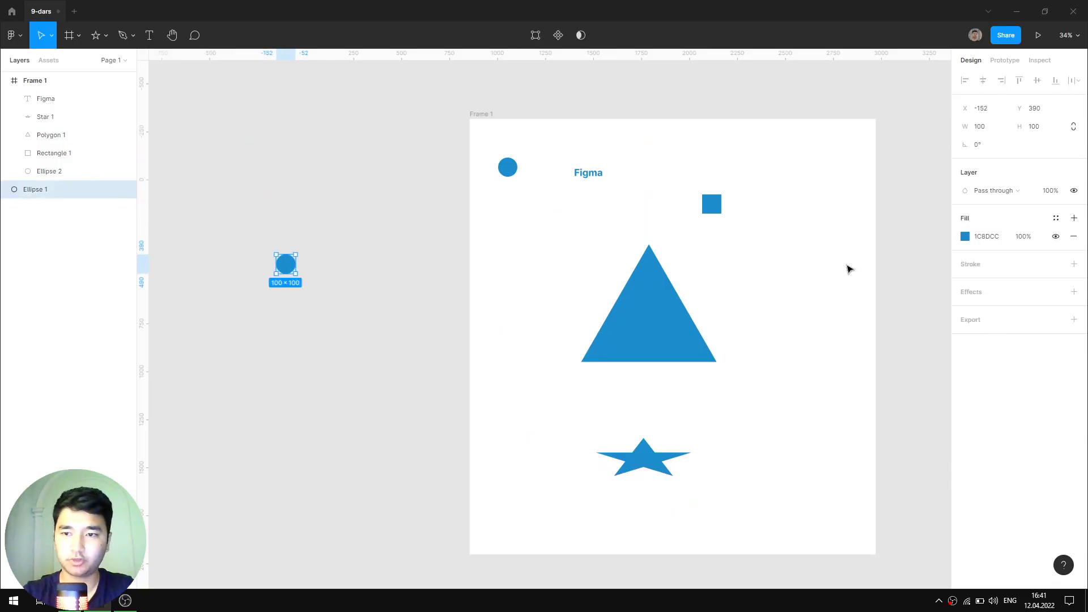
- Create a color style named 'blue' from Ellipse 1's 1C8DCC fill
left_click(1056, 219)
left_click_drag(1022, 245, 424, 192)
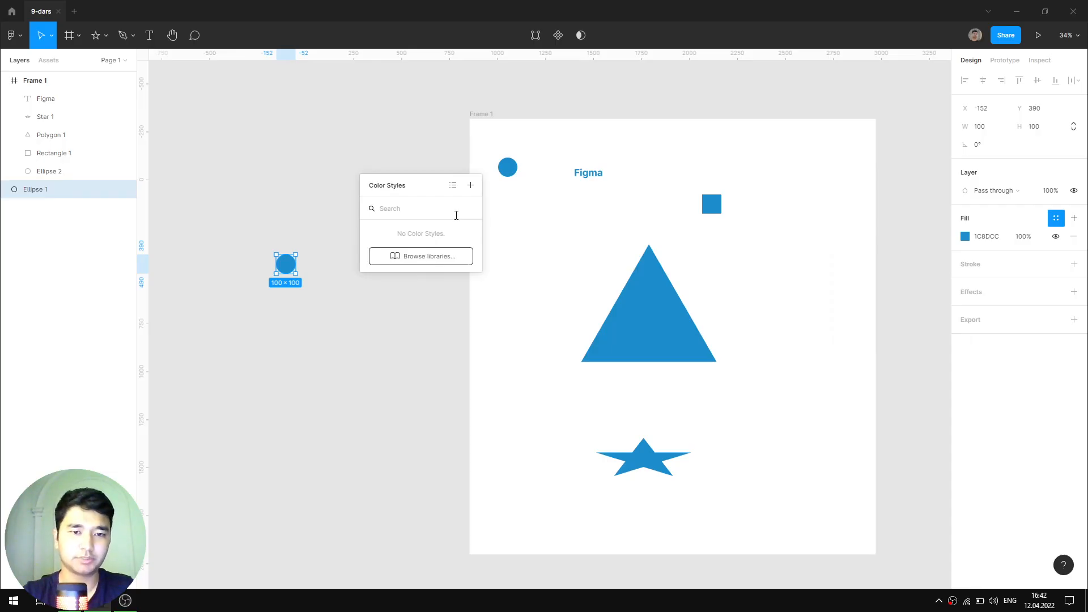
left_click(471, 185)
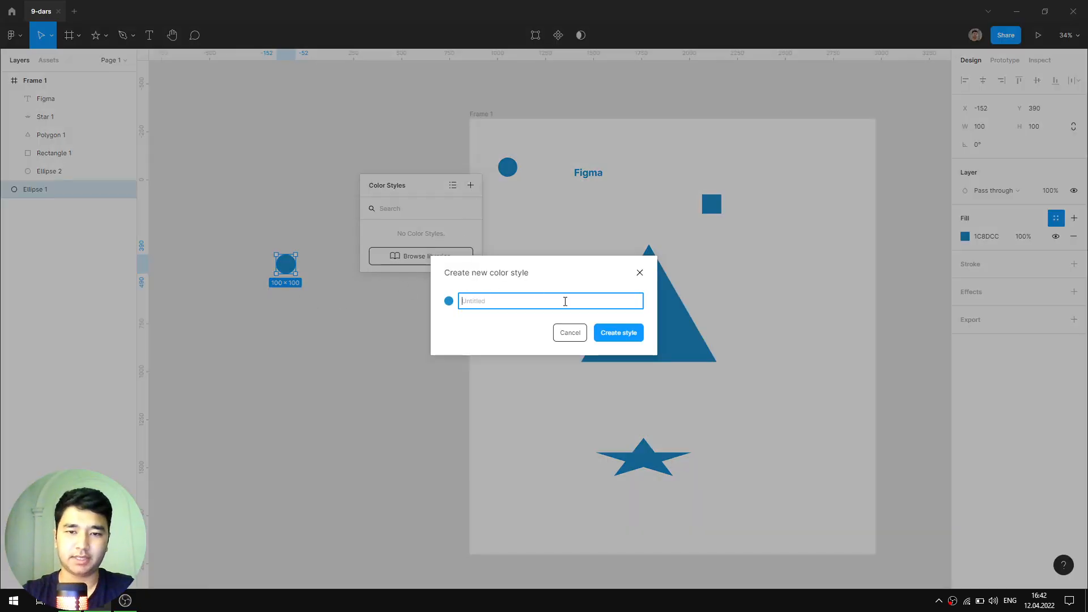
type("blue")
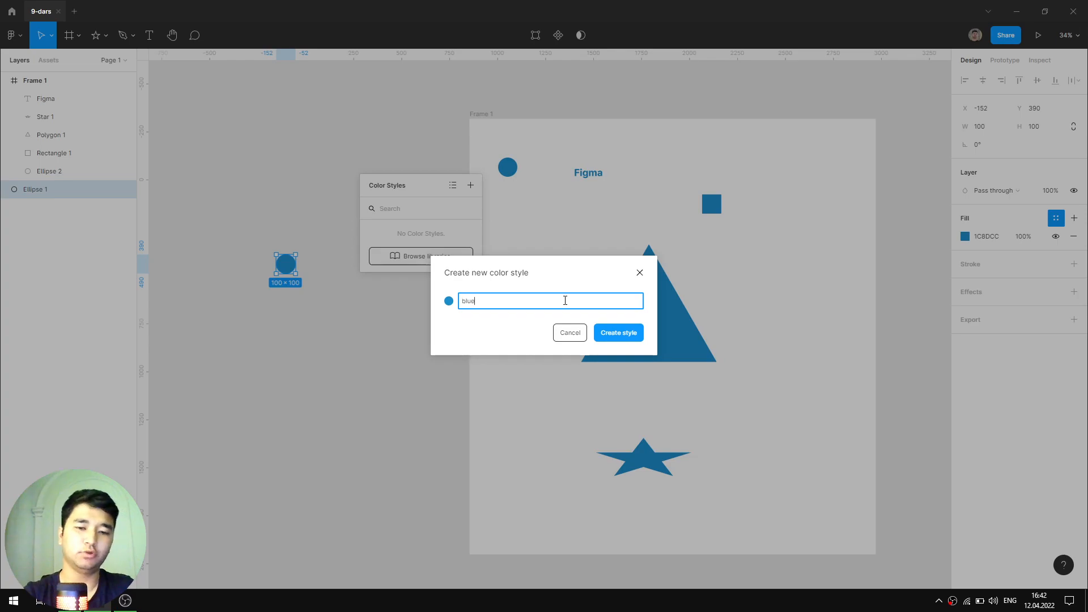
key("Return")
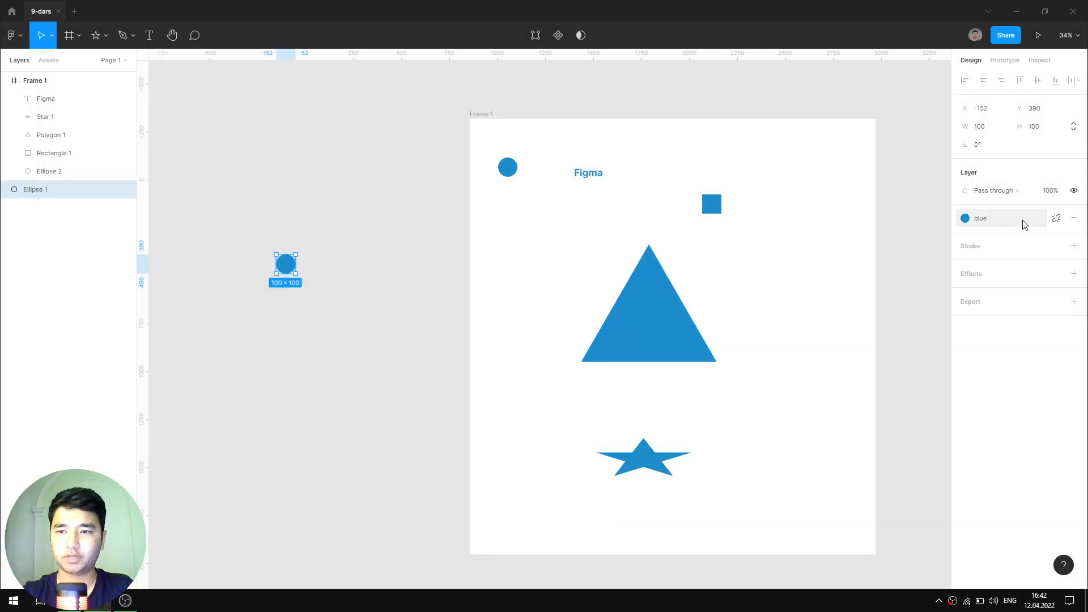
left_click(450, 208)
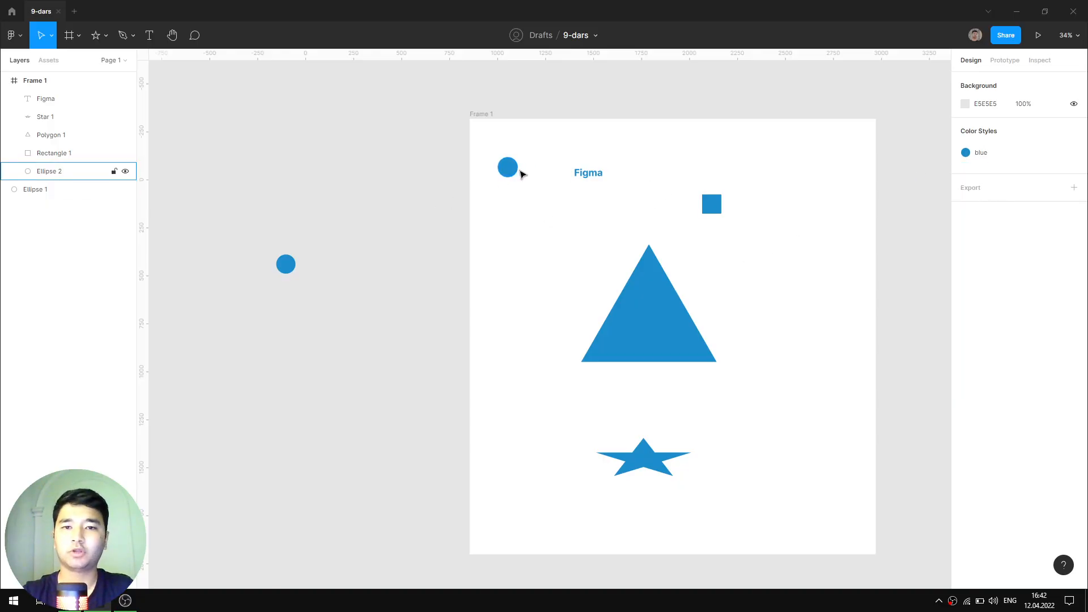
- Apply the 'blue' color style to every shape and the Figma text in Frame 1
left_click(515, 170)
left_click(730, 216)
left_click_drag(488, 142, 758, 535)
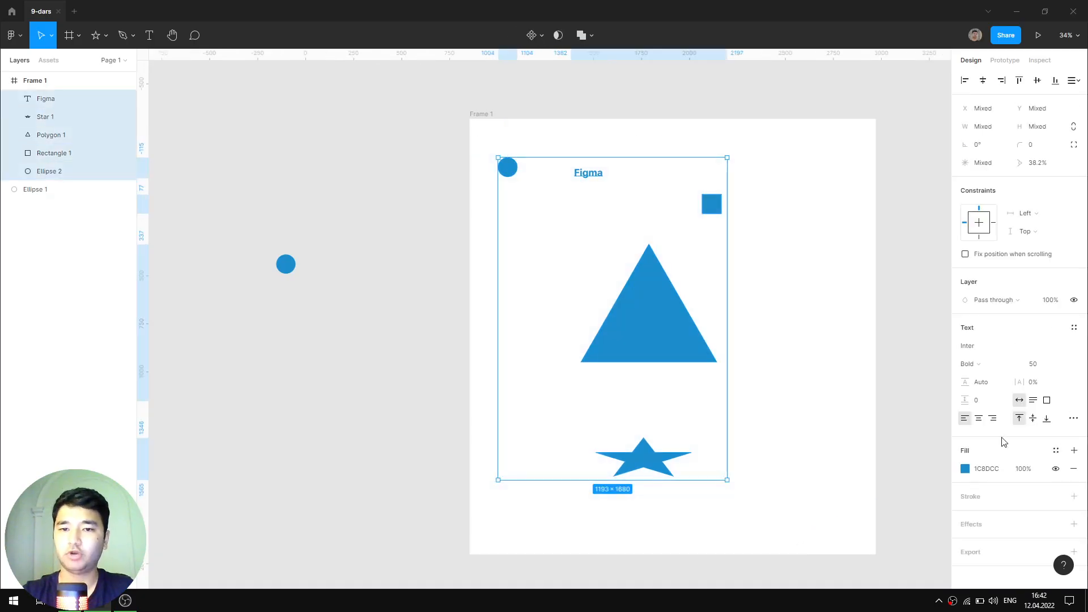
left_click(1056, 451)
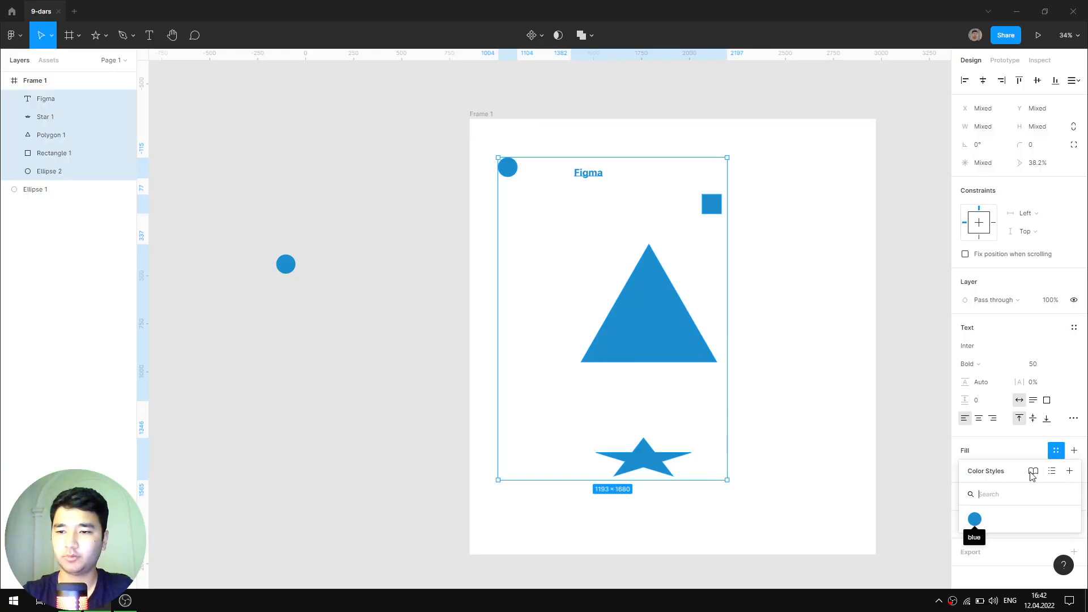
left_click(1052, 472)
left_click(1052, 472)
left_click(1052, 471)
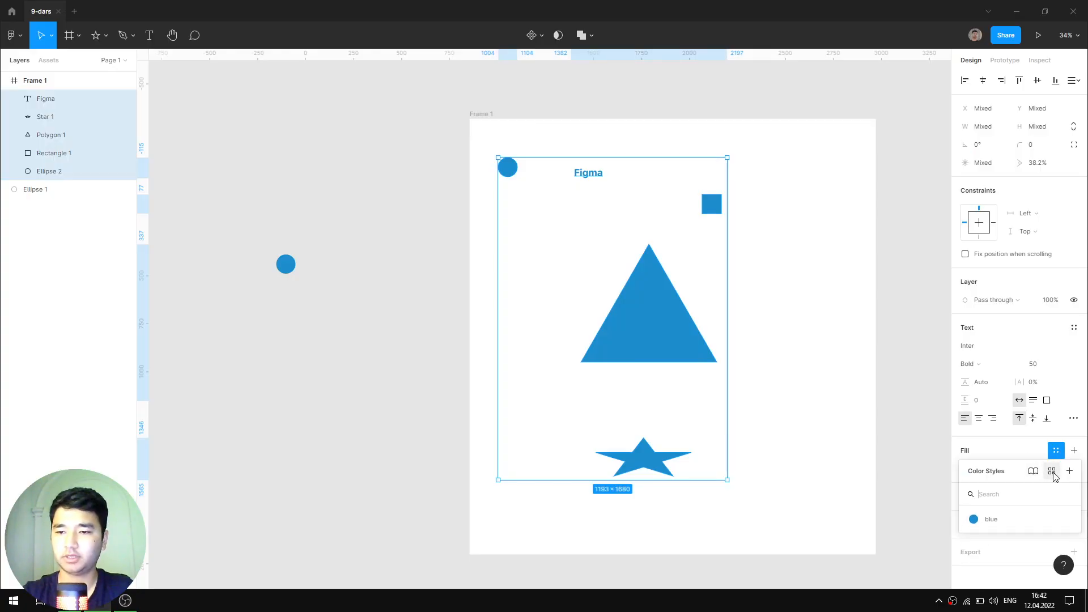
left_click(1052, 472)
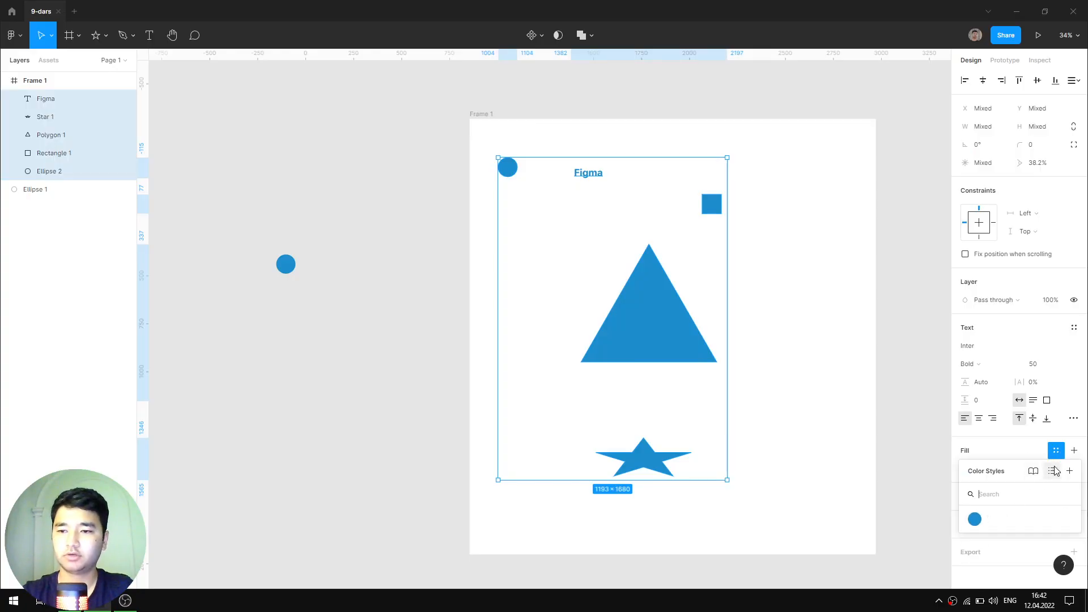
left_click(974, 519)
left_click(848, 295)
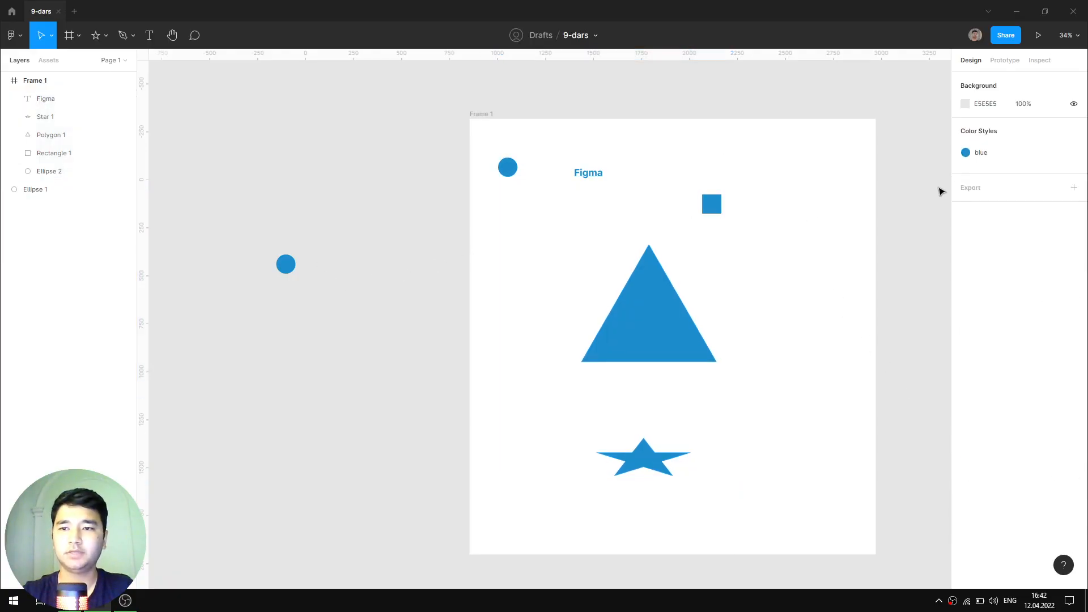
- Change the 'blue' style's colour to pink DD6388
left_click(1077, 153)
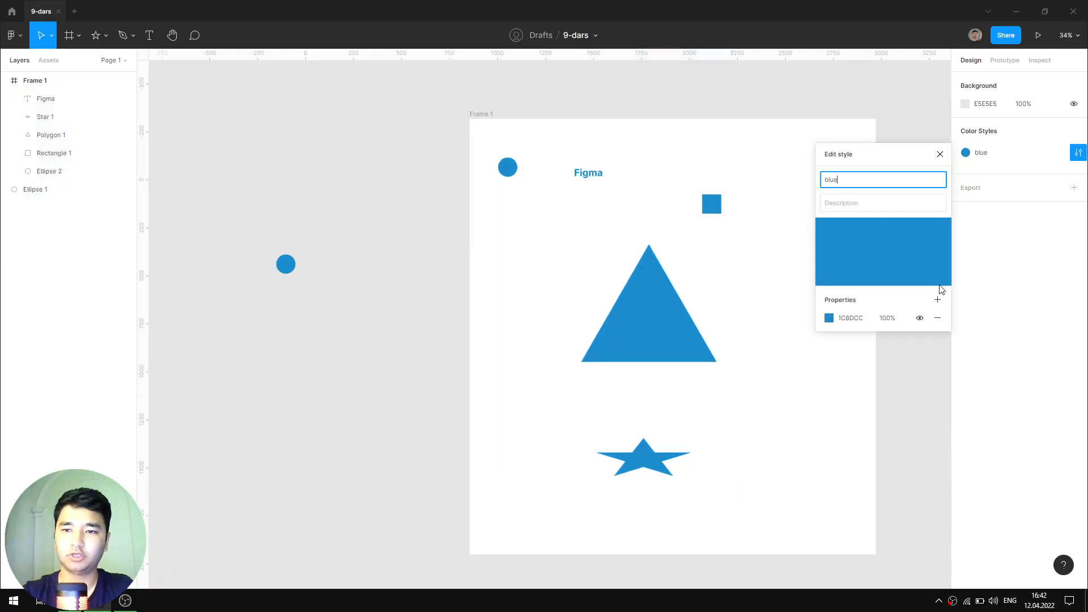
left_click(828, 319)
left_click(737, 294)
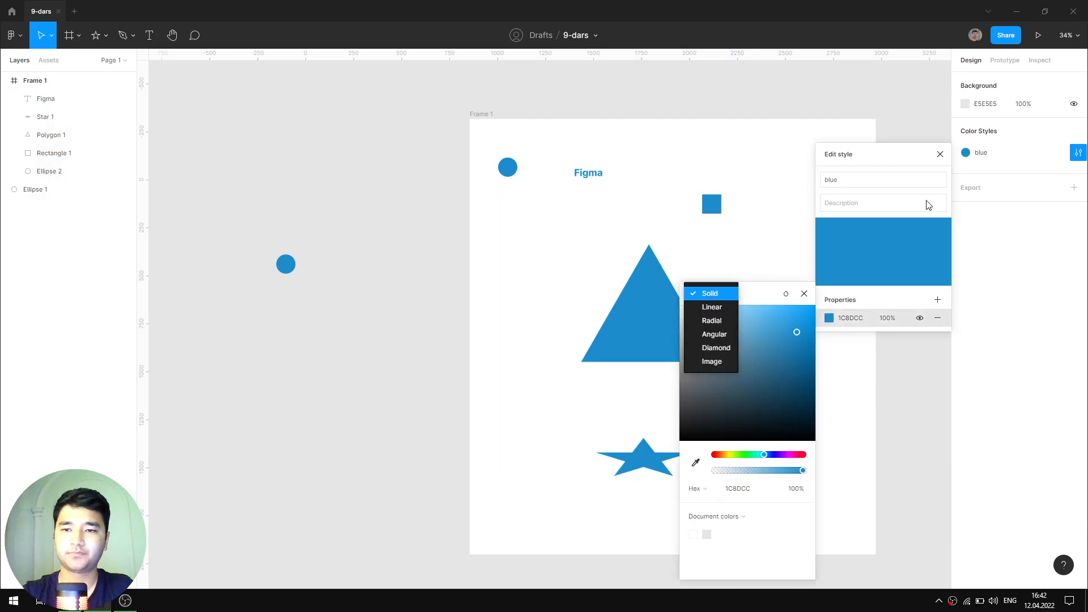
left_click(734, 294)
left_click_drag(769, 295, 942, 156)
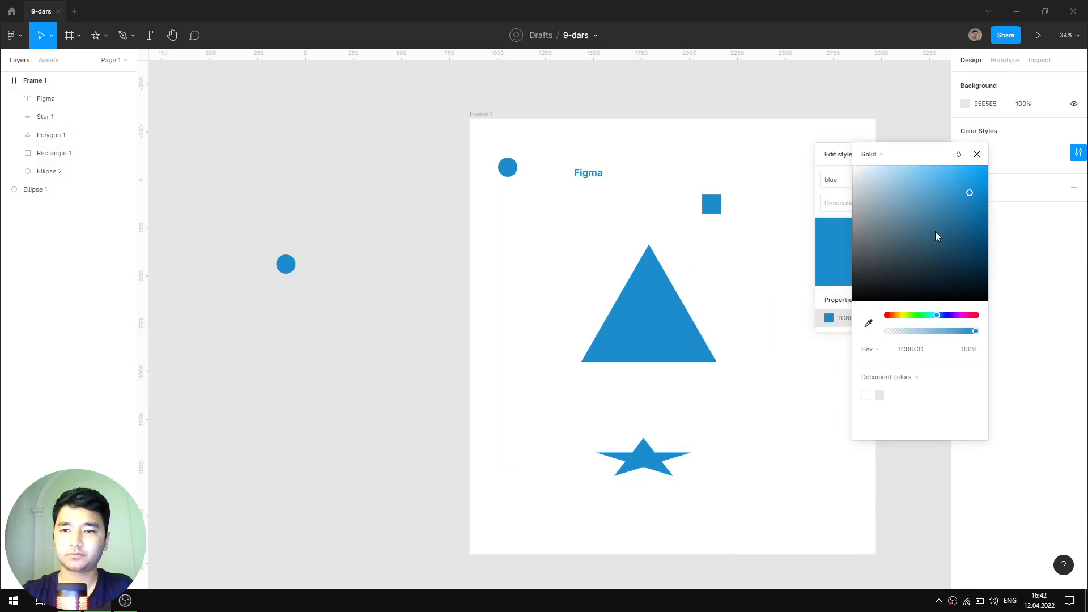
left_click(895, 316)
left_click_drag(912, 227, 927, 183)
left_click(971, 315)
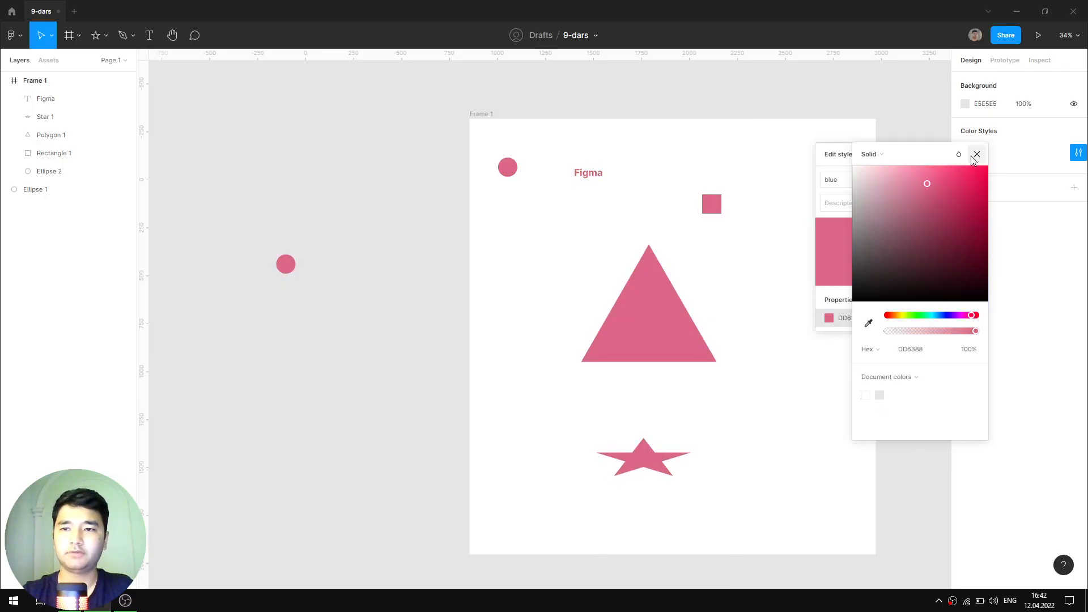
left_click(976, 155)
- Delete Ellipse 1 outside the frame, then toggle the style's fill visibility off and on
left_click_drag(339, 232, 252, 291)
key("Delete")
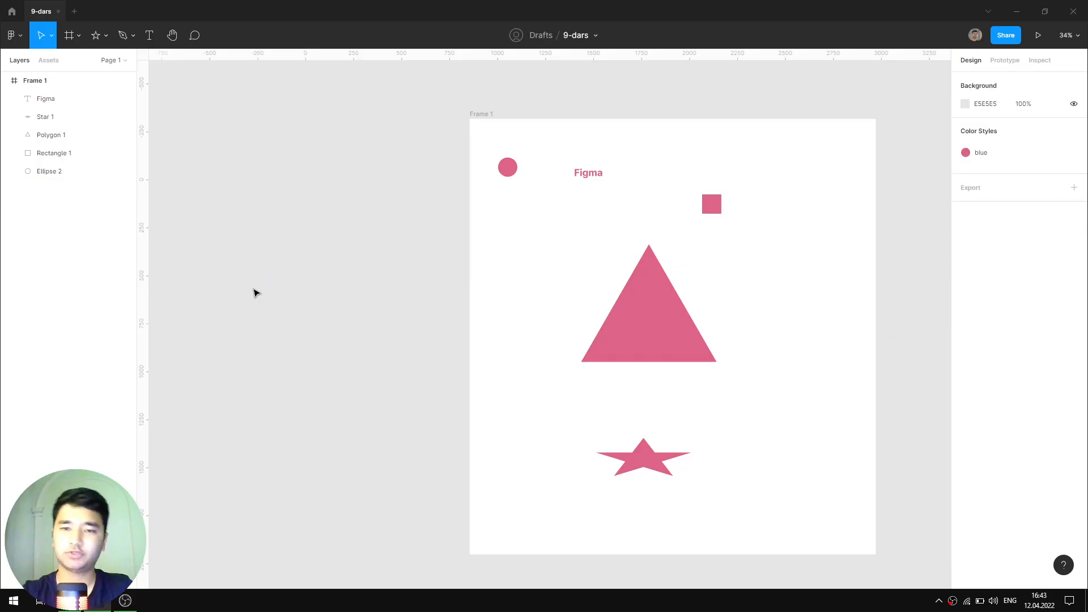
left_click_drag(775, 234, 693, 221)
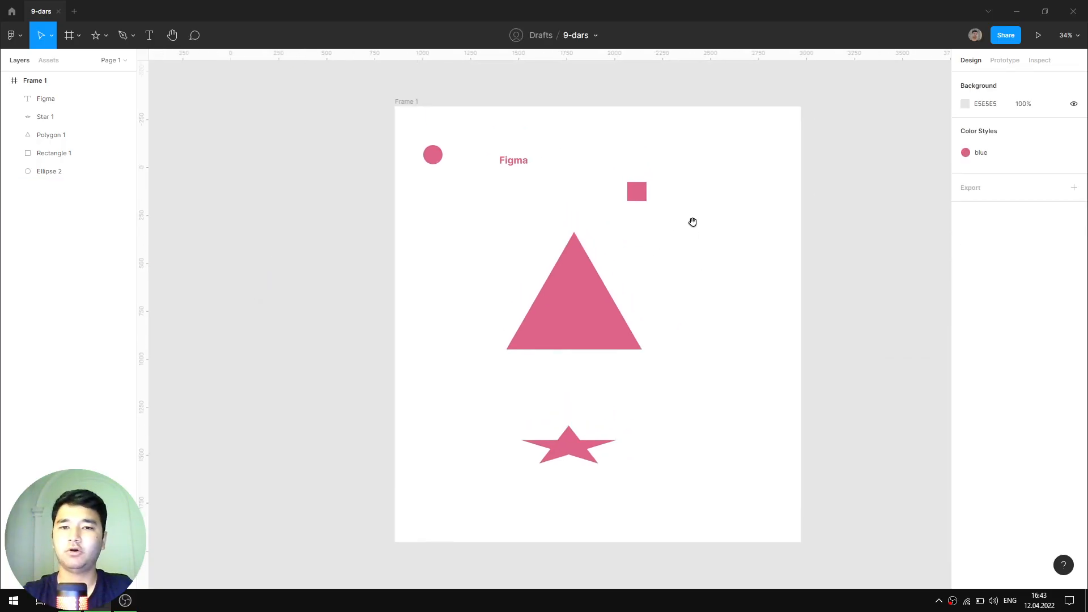
left_click(1077, 152)
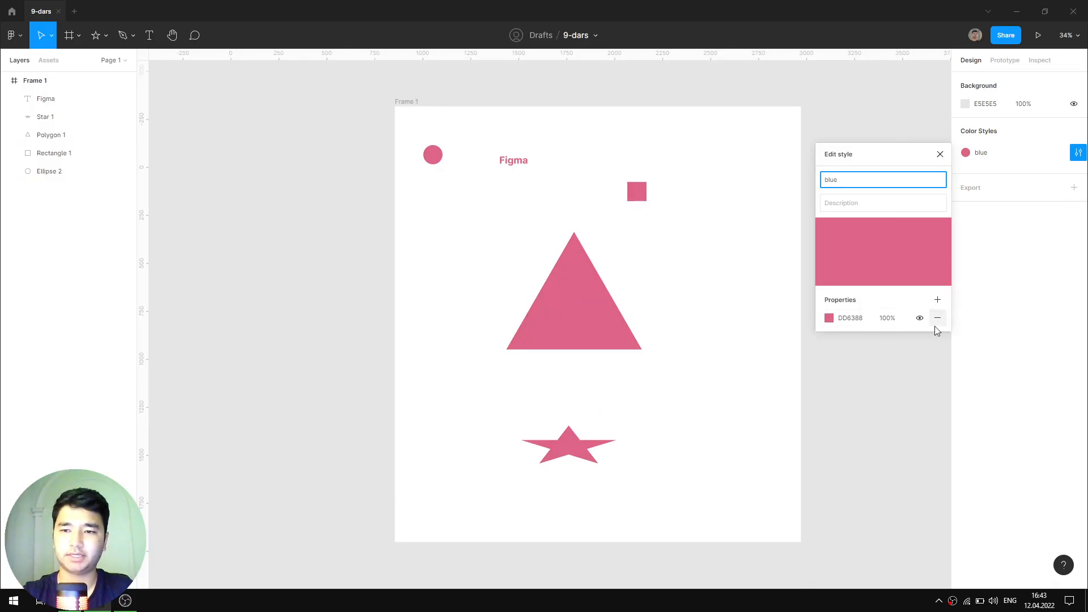
left_click(919, 318)
left_click(920, 319)
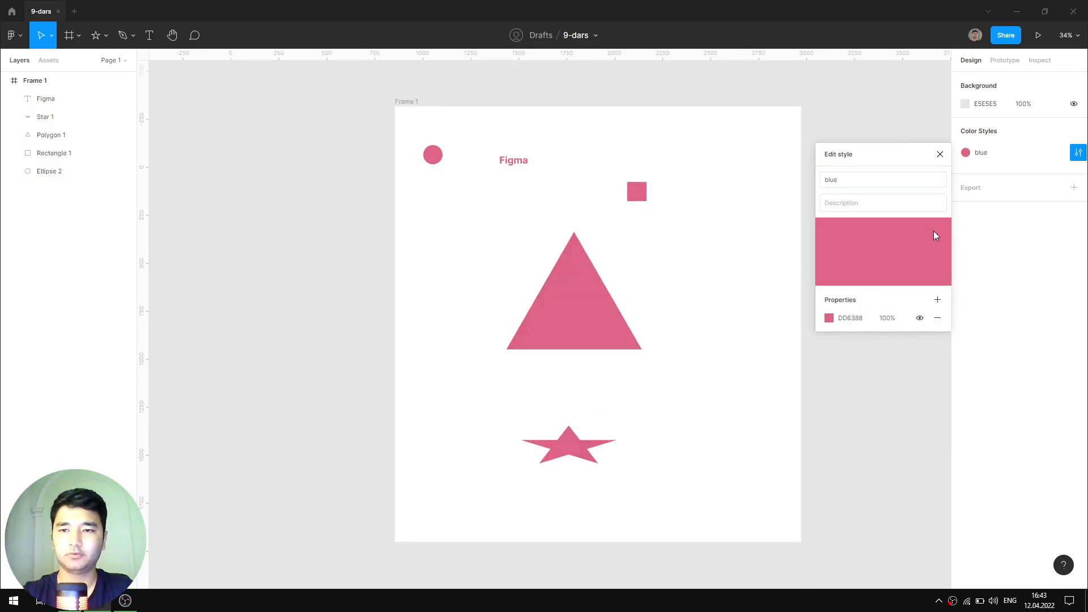
- Place a new 100×100 circle on the canvas to the right of Frame 1
left_click(940, 154)
scroll(636, 165, "up", 3)
scroll(644, 158, "down", 5)
scroll(651, 170, "right", 2)
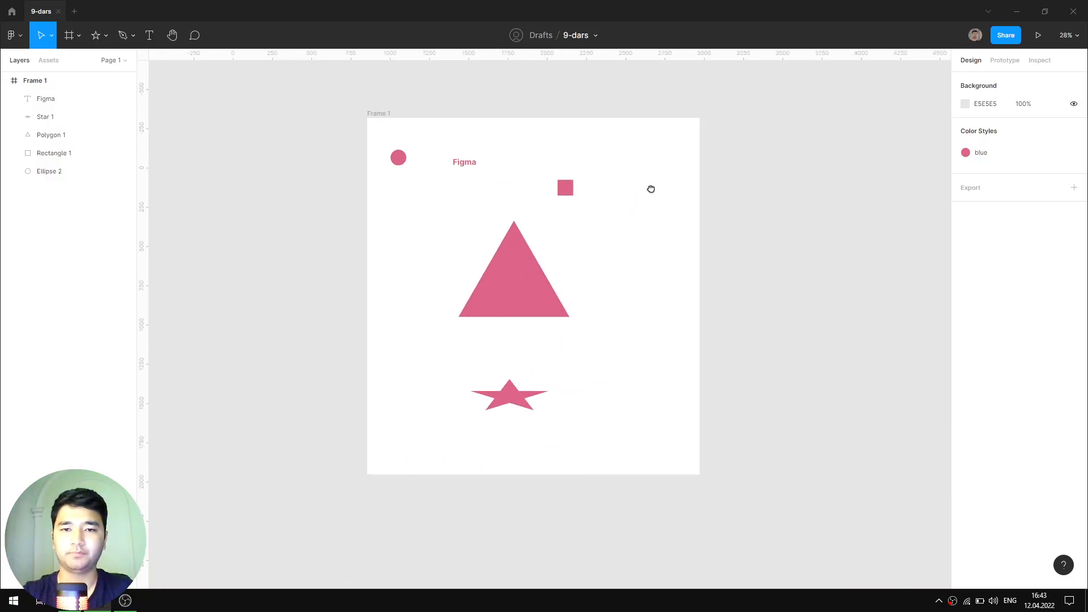
scroll(651, 189, "right", 2)
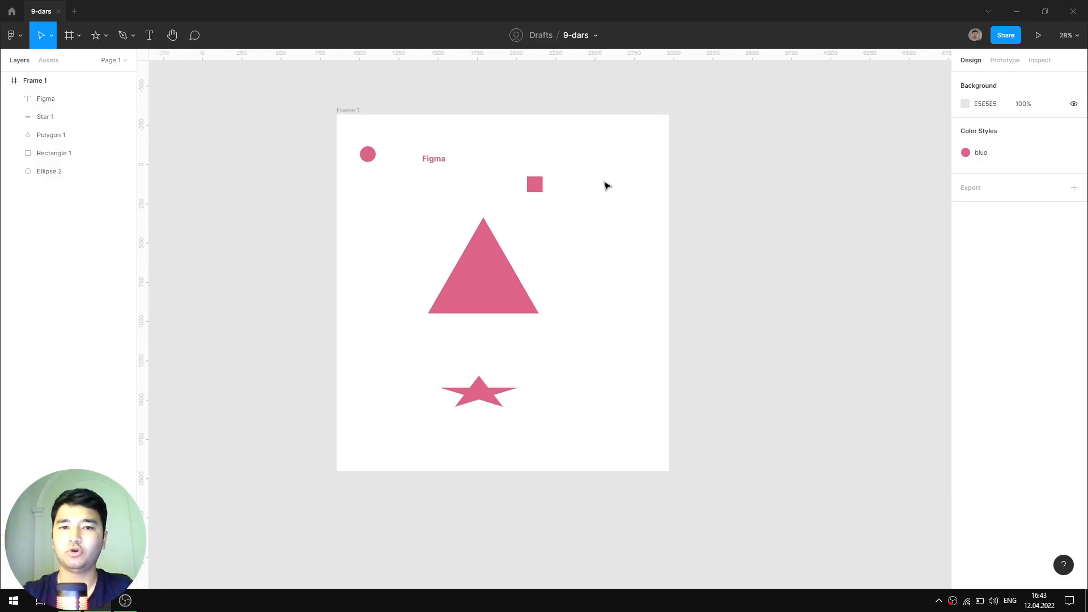
scroll(623, 210, "right", 6)
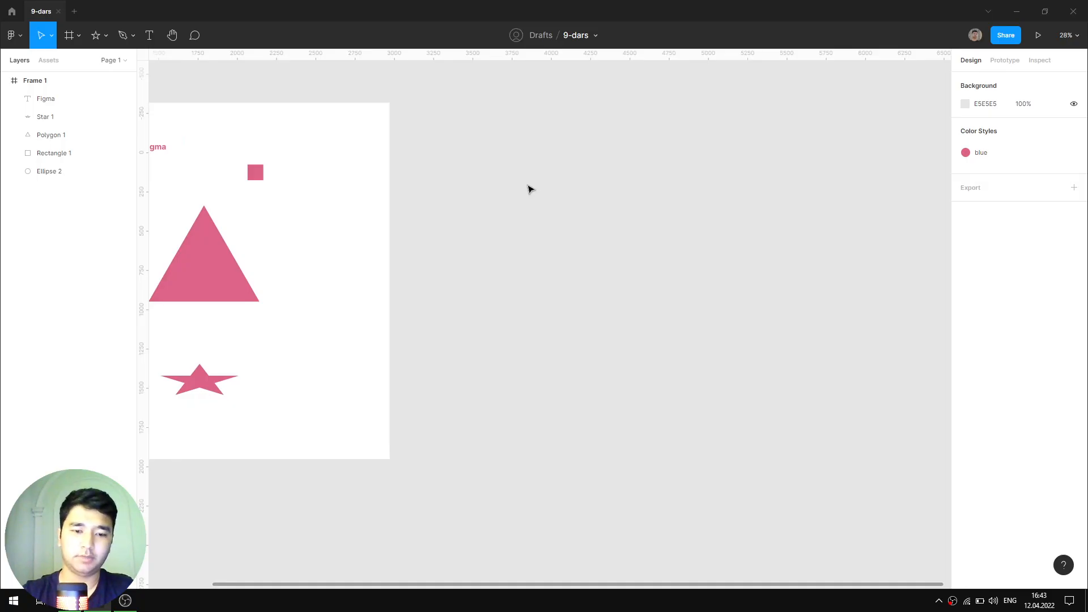
key("o")
left_click(510, 157)
scroll(517, 161, "up", 8)
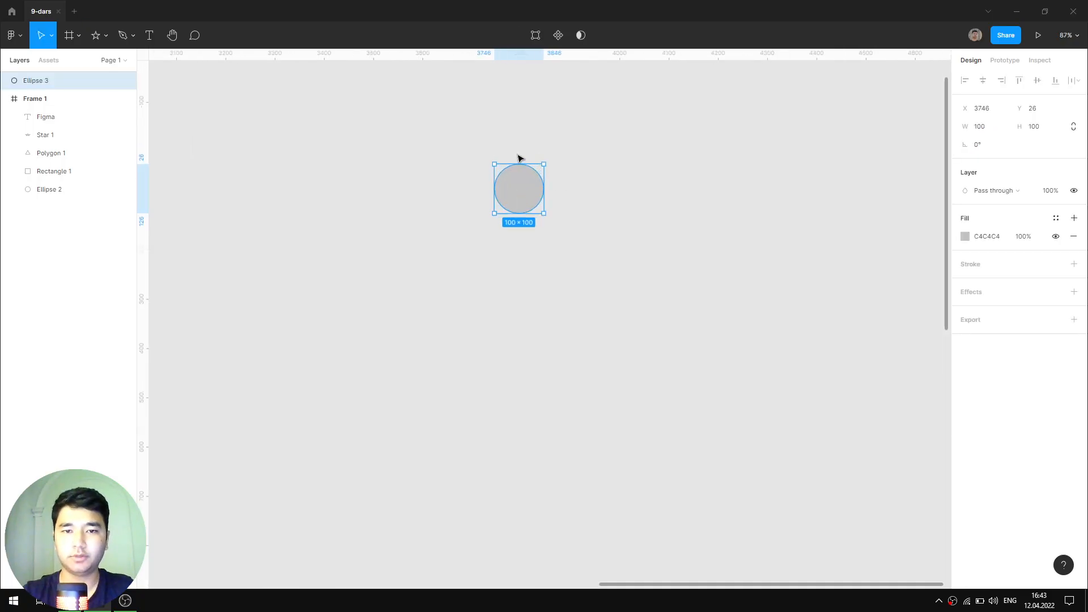
scroll(584, 204, "right", 2)
- Fill the new circle with dark navy 020715
left_click(966, 237)
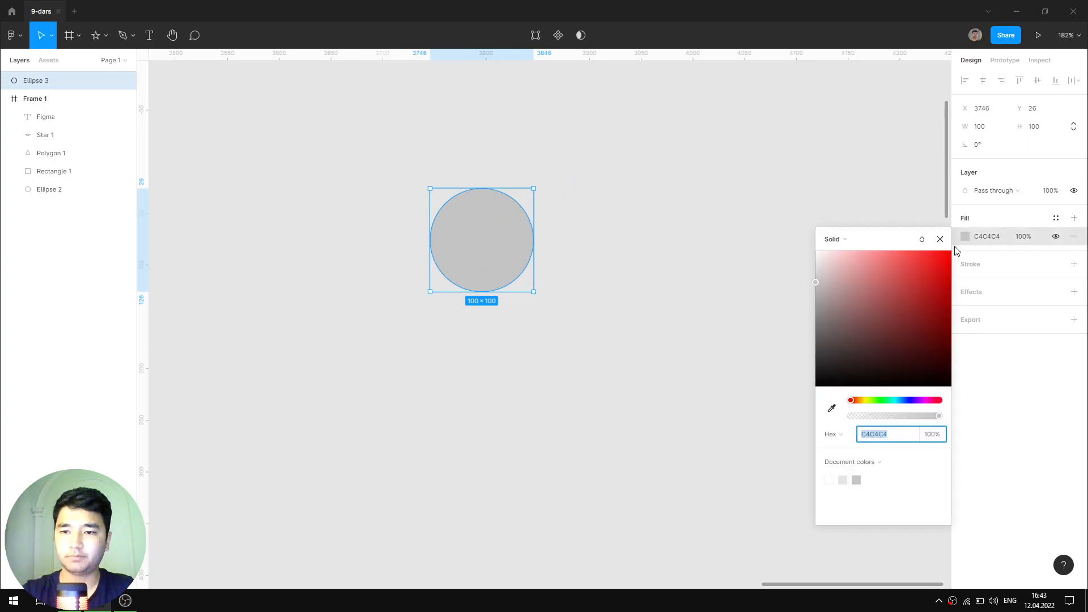
left_click(906, 400)
left_click_drag(919, 334, 927, 299)
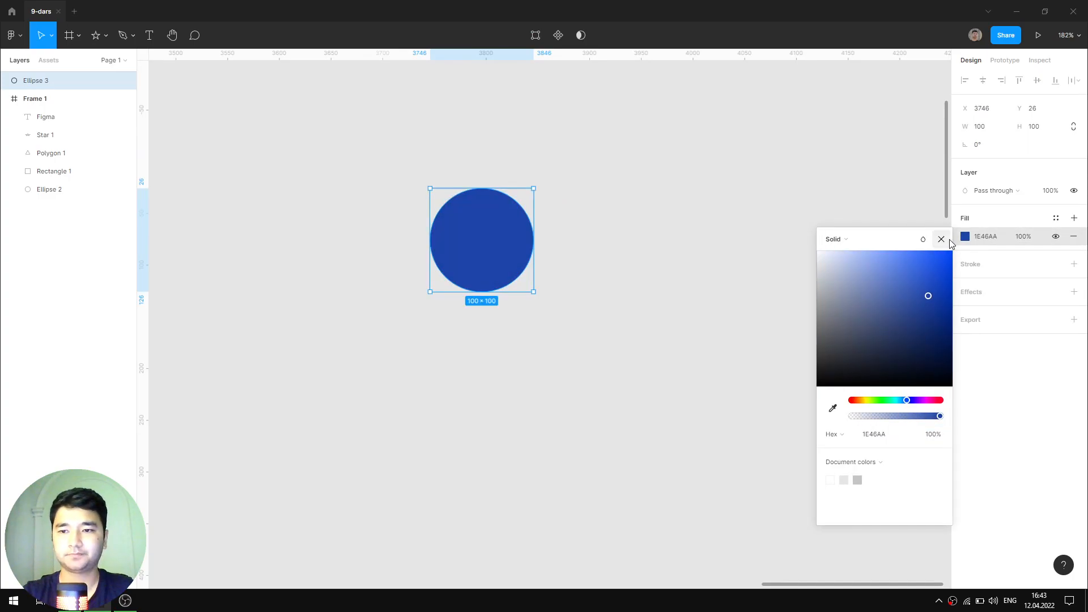
left_click_drag(833, 374, 825, 381)
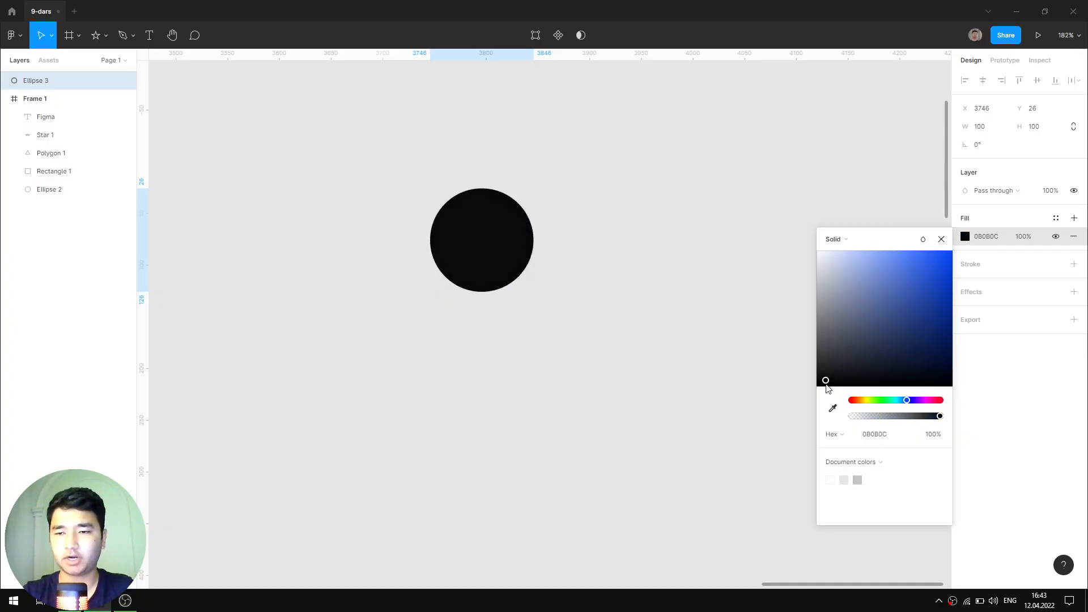
left_click_drag(919, 385, 941, 382)
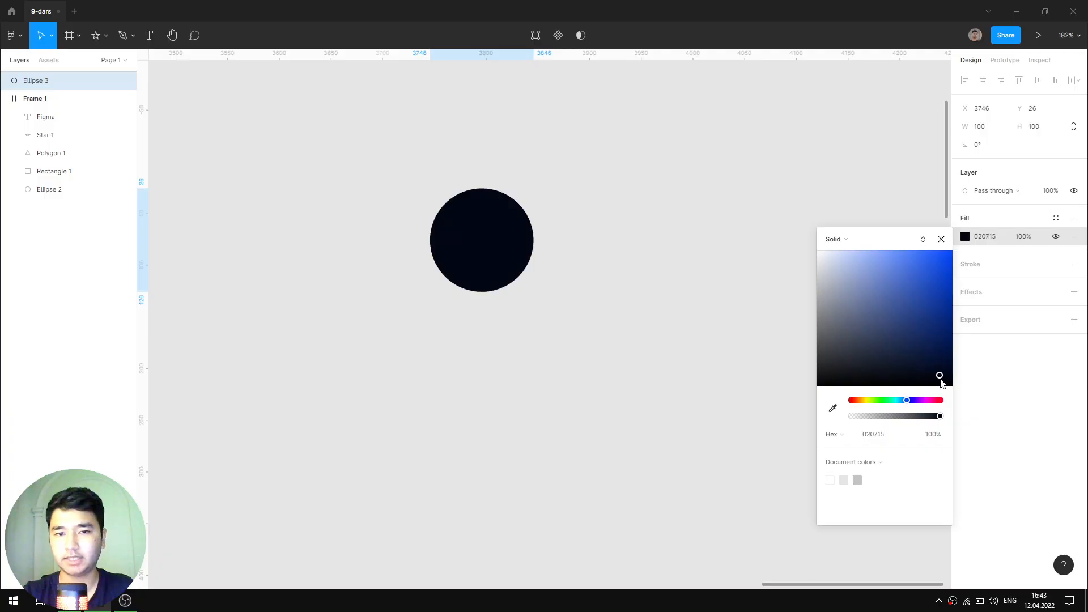
left_click(941, 238)
scroll(588, 242, "down", 5)
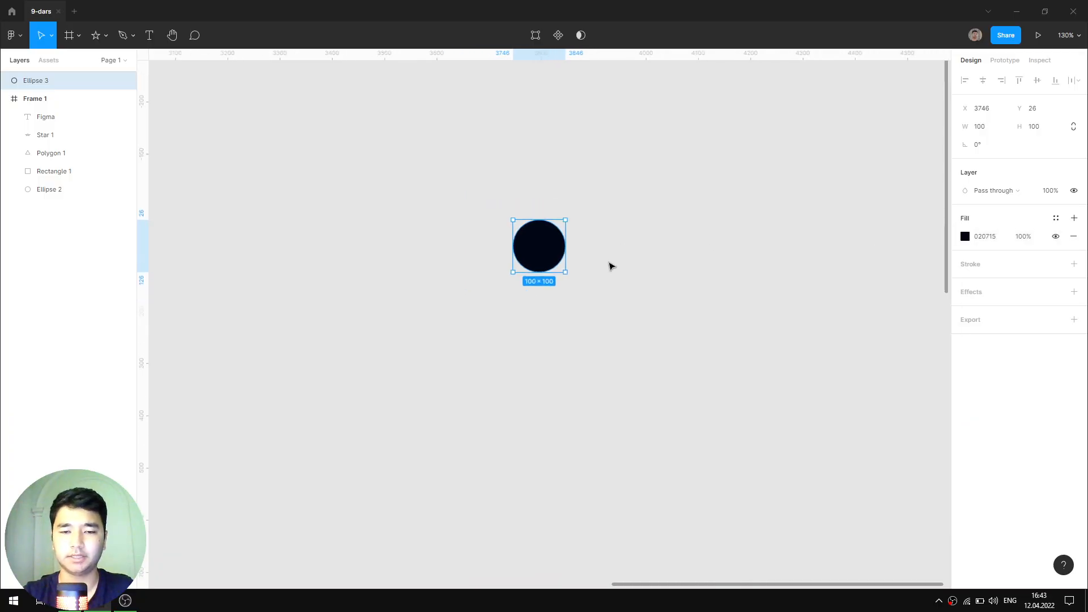
left_click_drag(576, 292, 508, 302)
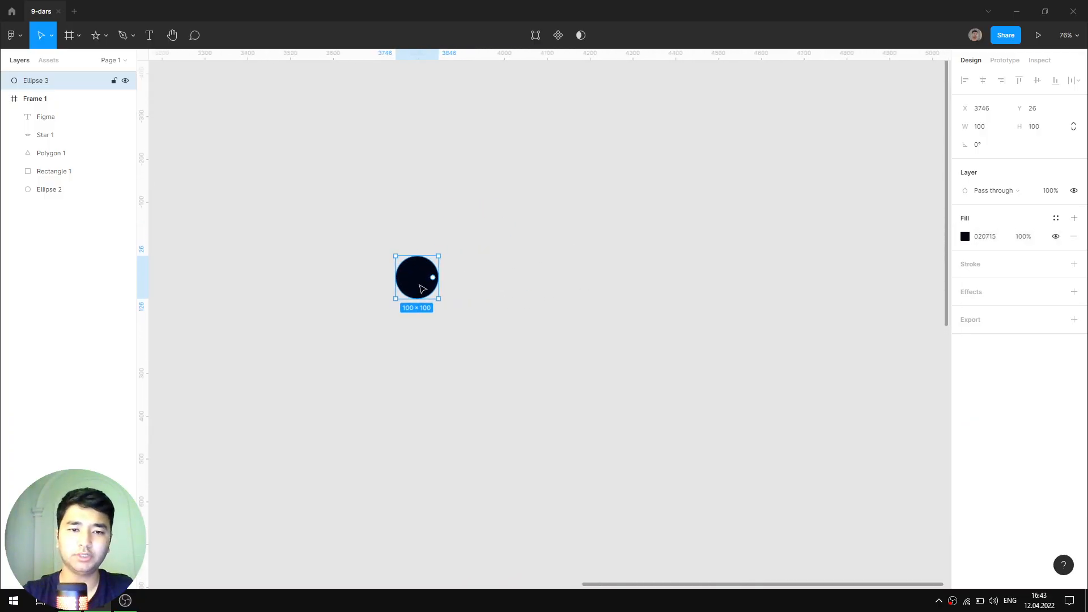
scroll(425, 286, "up", 4)
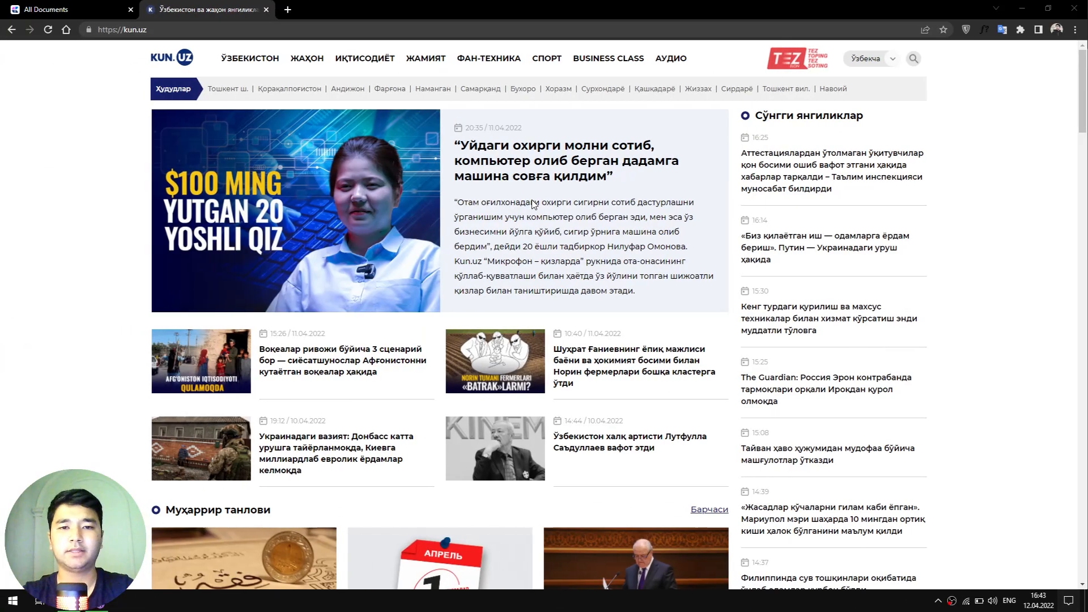
- Search Google for 'shades generator' in a new Chrome tab
left_click(286, 10)
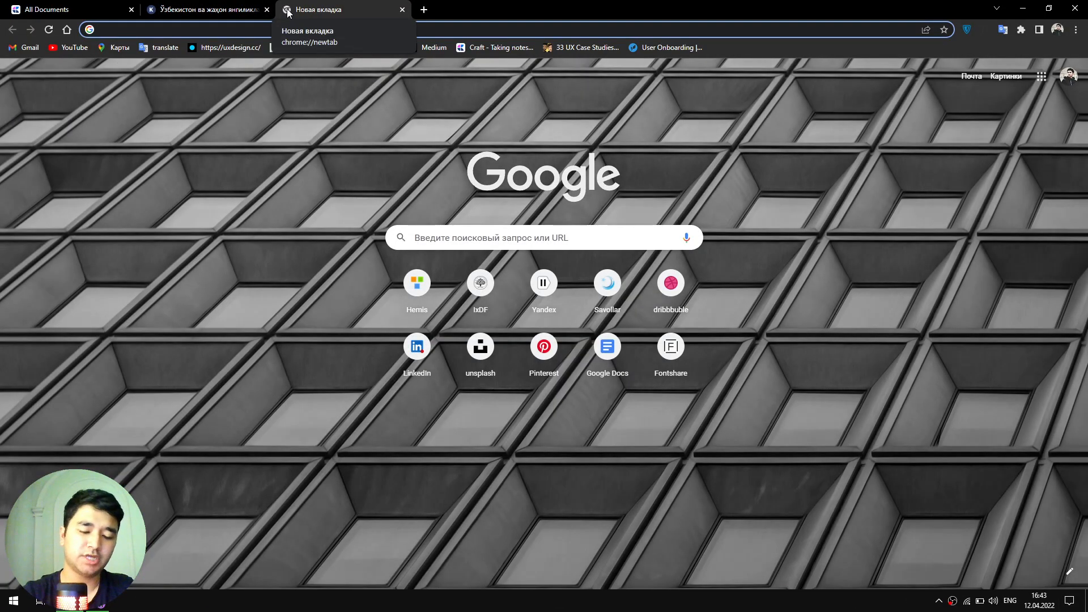
type("sha")
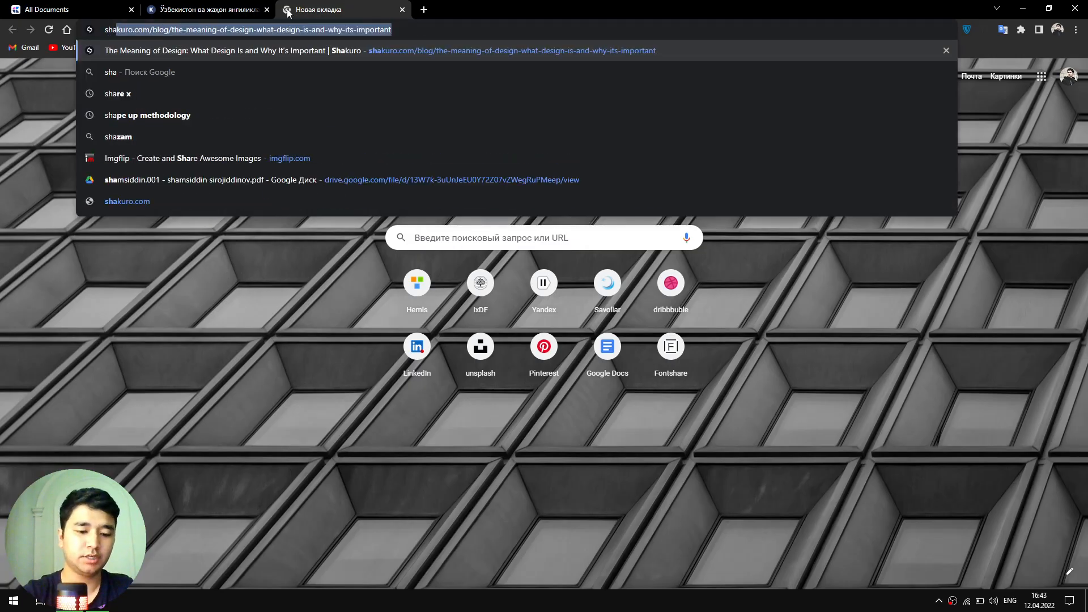
type("des")
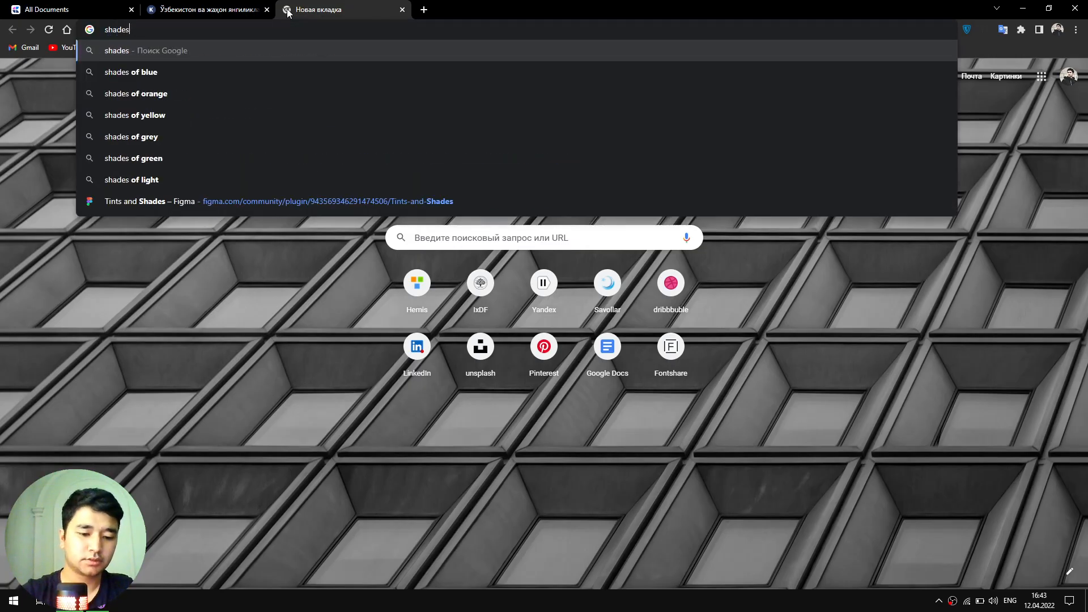
type(" generator")
key("Return")
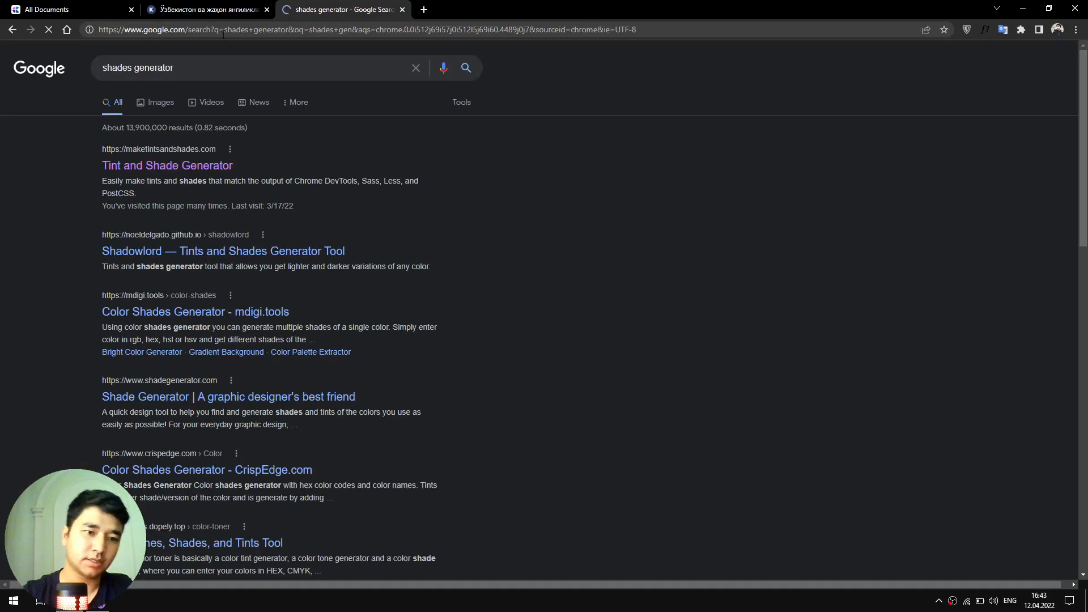
- Open Tint & Shade Generator, paste the circle's 020715 fill colour and generate its tints and shades
left_click(219, 168)
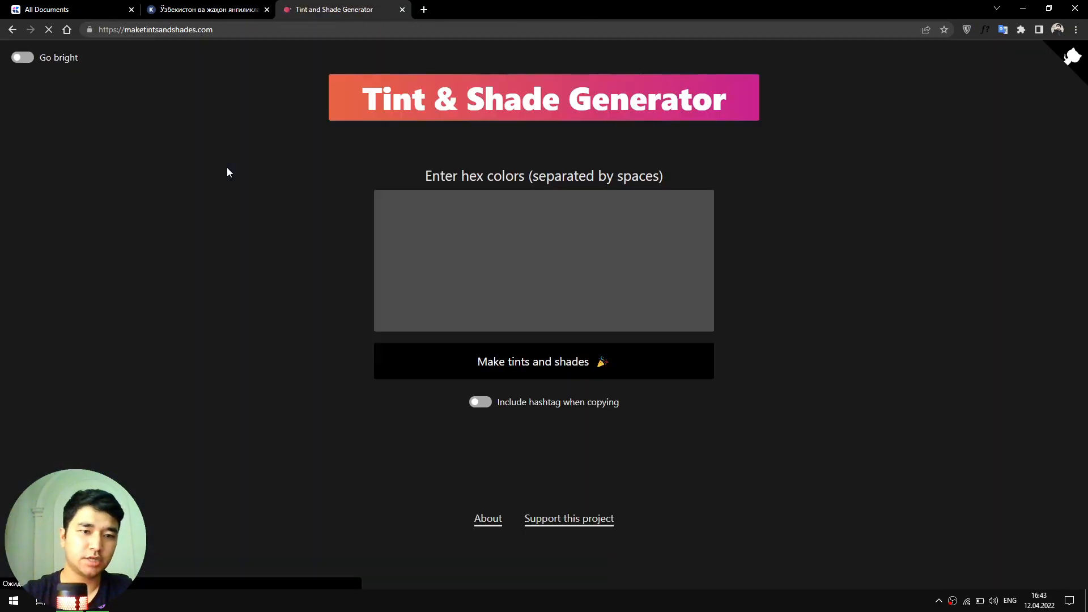
key("alt+Tab")
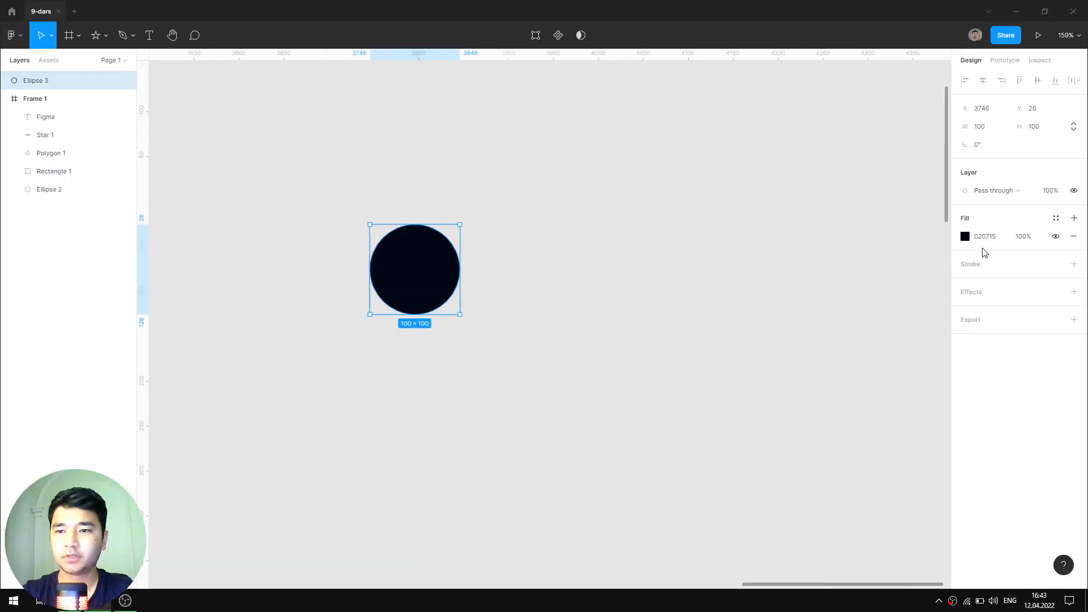
left_click(989, 238)
key("ctrl+c")
key("alt+Tab")
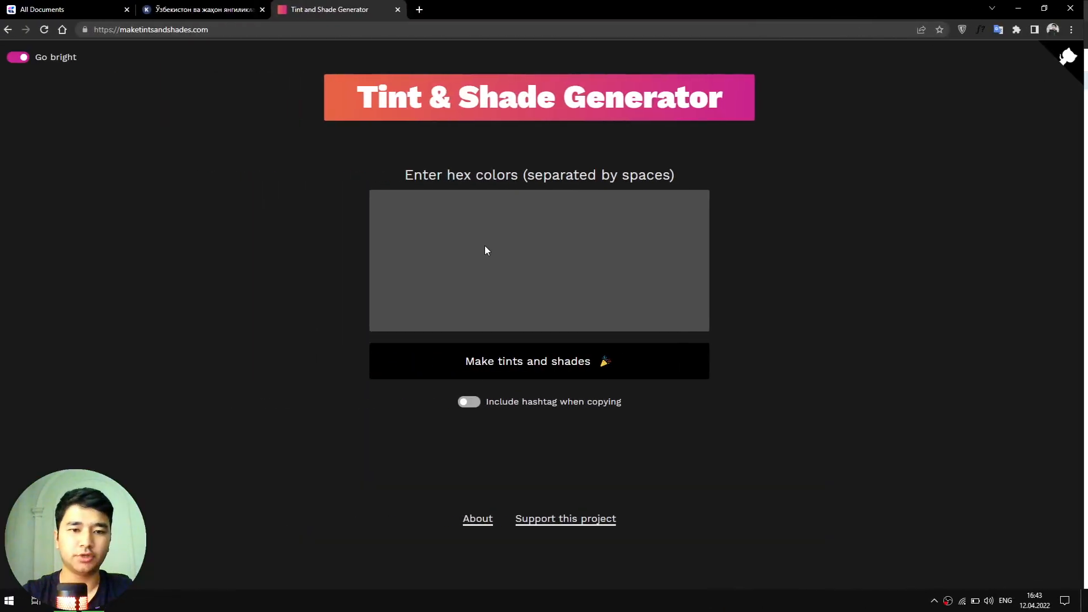
left_click(485, 246)
key("ctrl+v")
left_click(558, 369)
scroll(568, 356, "down", 2)
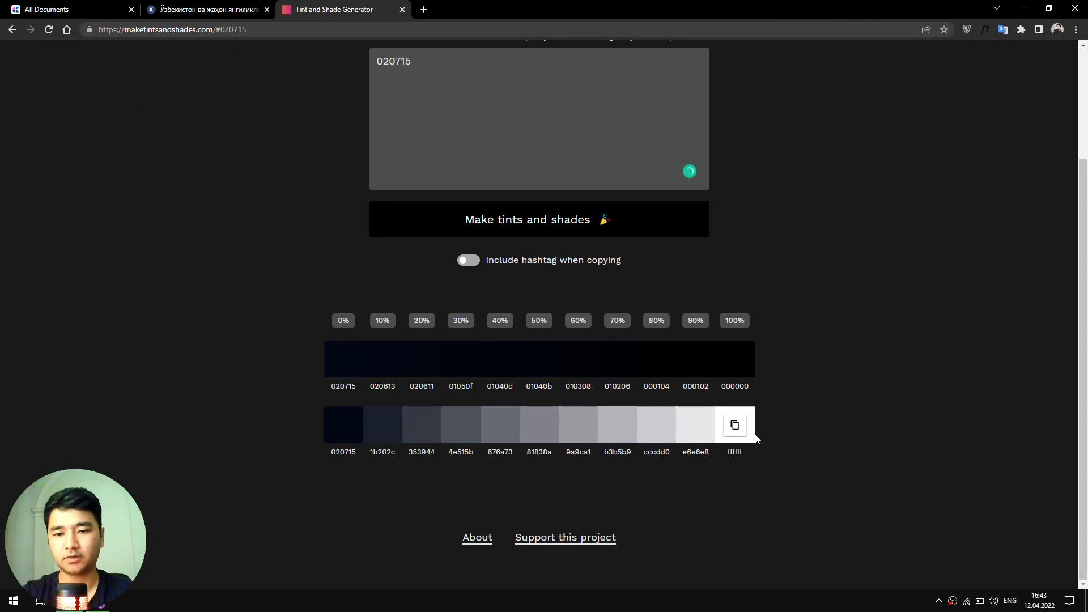
key("alt+Tab")
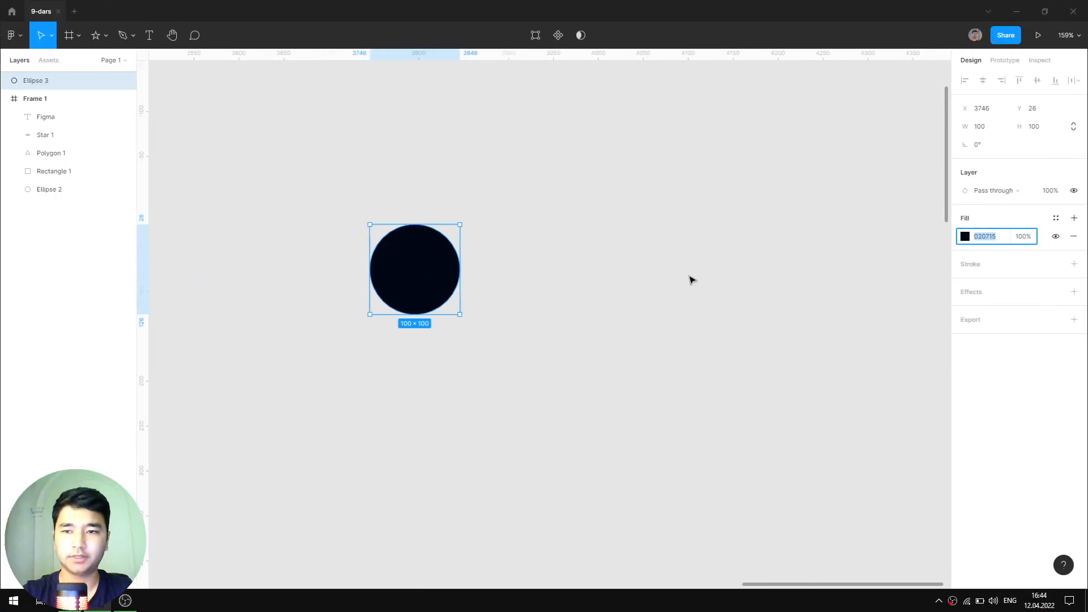
- Save Ellipse 3's 020715 fill as a new colour style named dark/100
left_click(1054, 218)
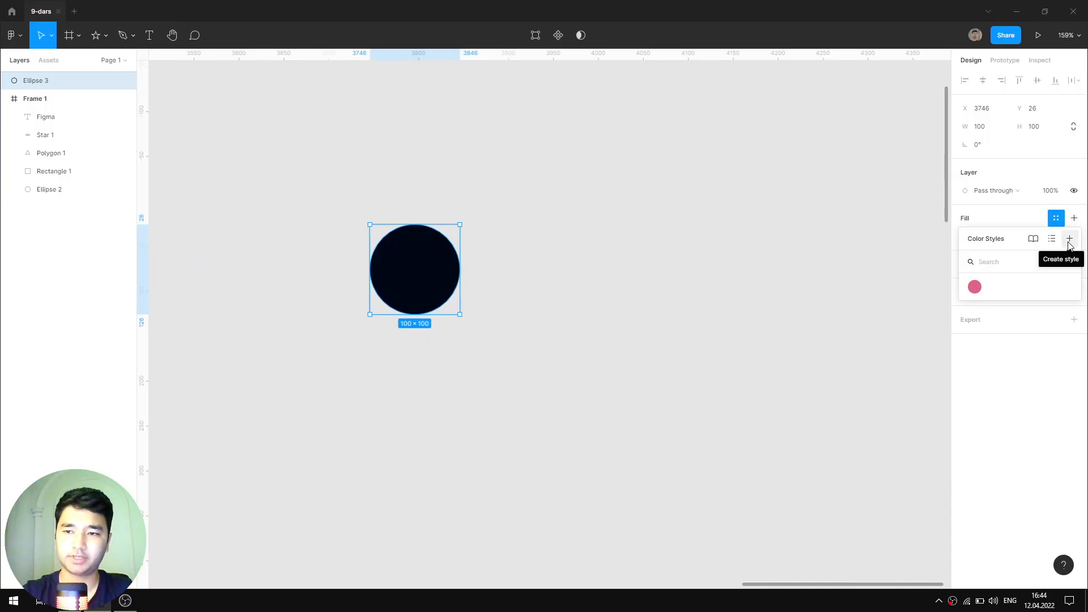
left_click(1068, 244)
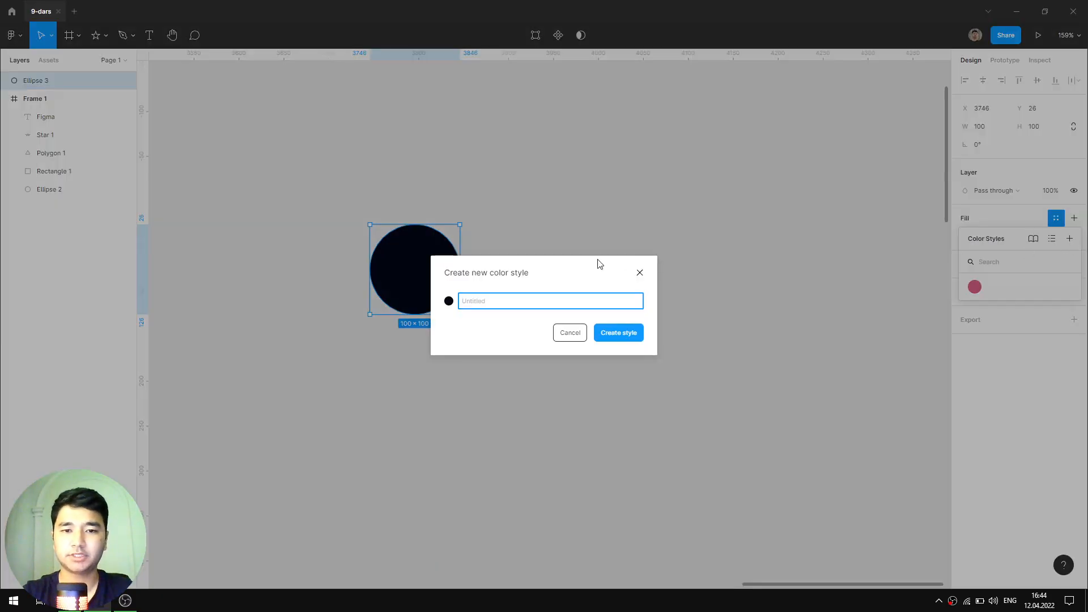
left_click(665, 149)
left_click(489, 302)
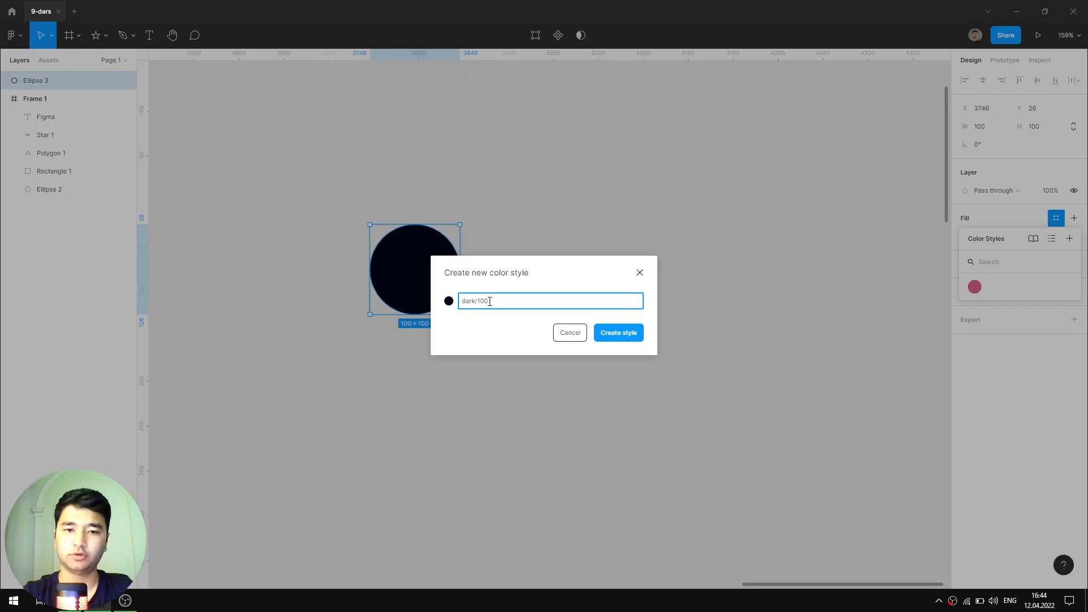
key("Return")
- Check the dark group under Color Styles, keeping its name as dark
left_click(762, 236)
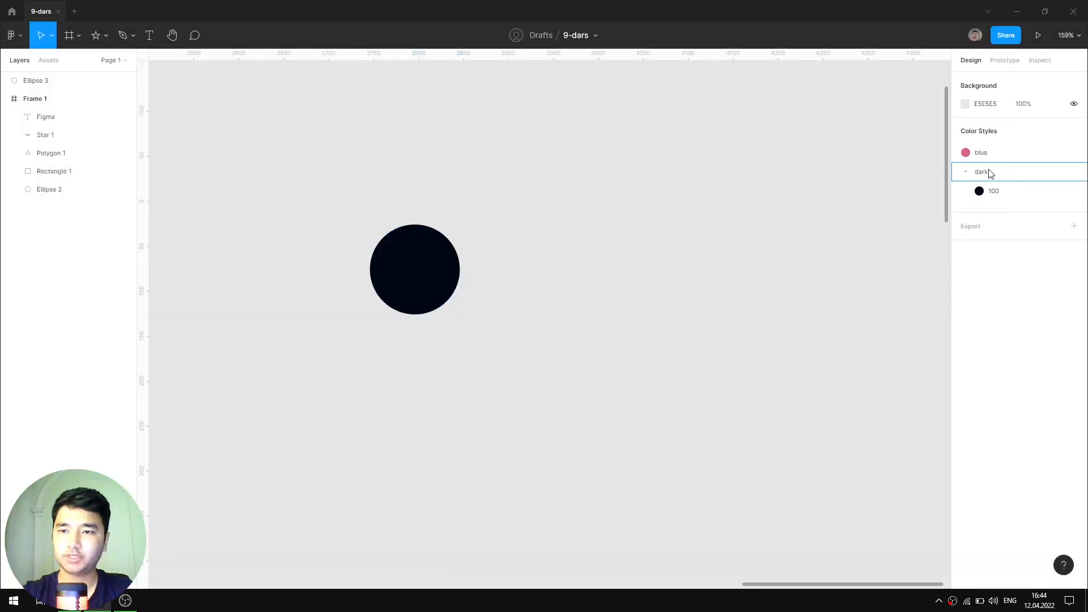
left_click(965, 172)
left_click(965, 172)
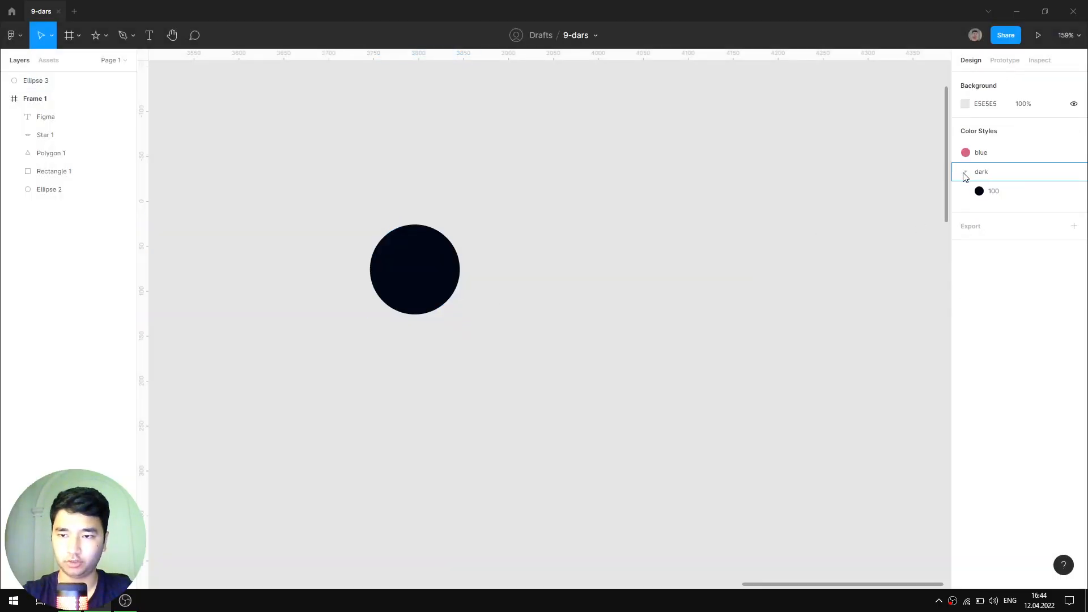
double_click(968, 172)
key("Escape")
- Duplicate the navy circle to the right and give it a 3 px E5E5E5 stroke
left_click(391, 287)
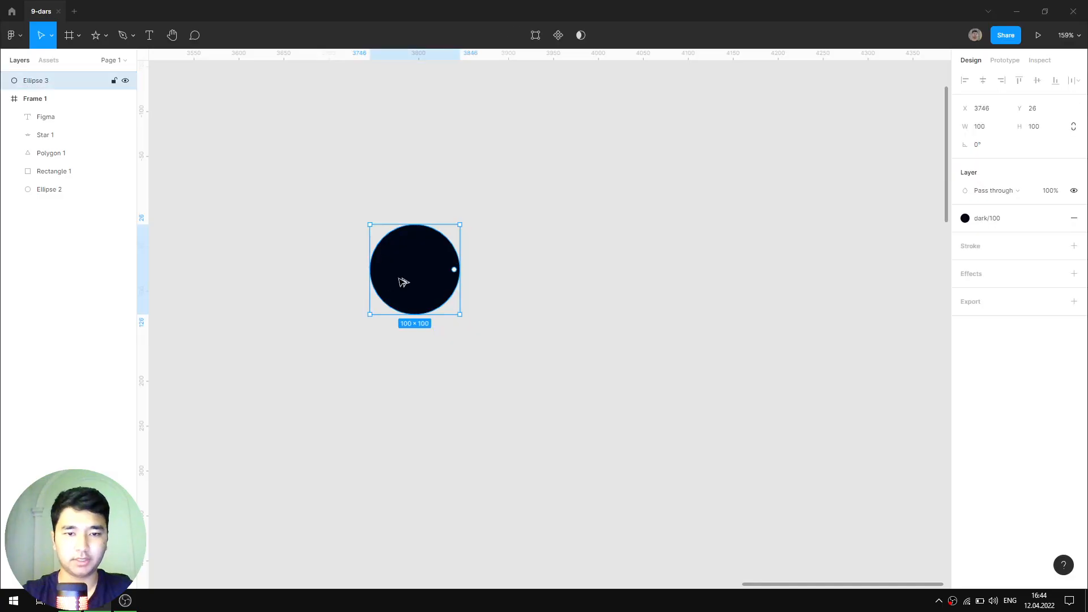
left_click_drag(403, 283, 456, 290)
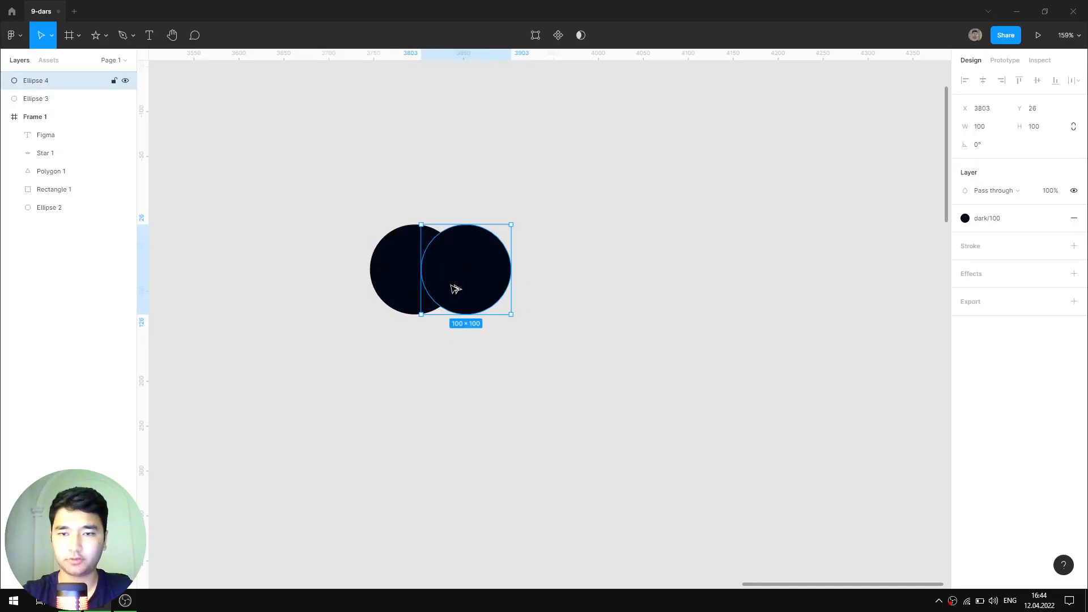
left_click(991, 252)
left_click(992, 283)
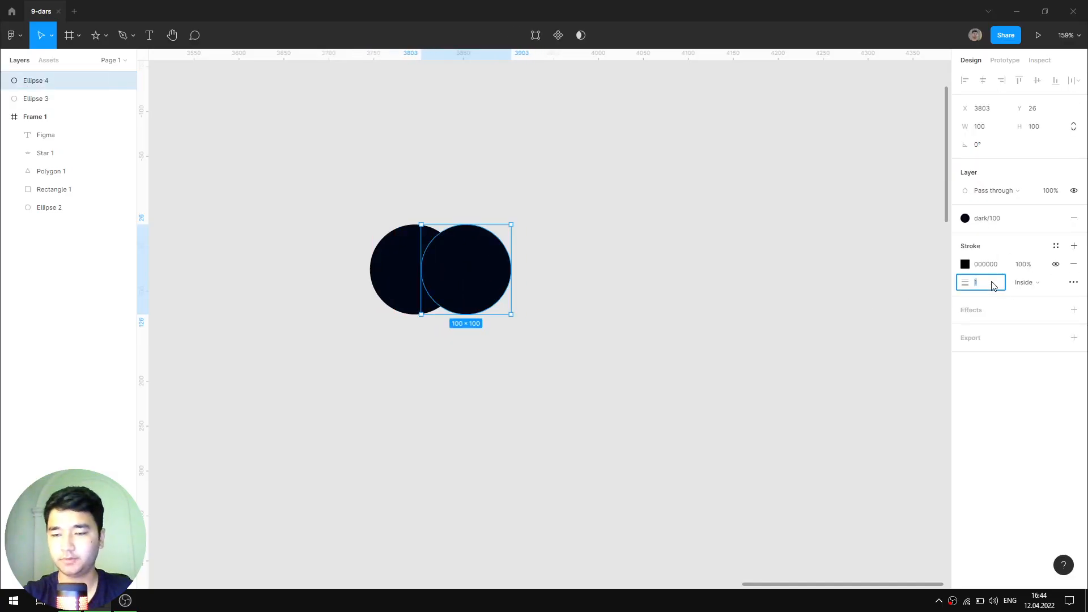
left_click(965, 264)
left_click(831, 436)
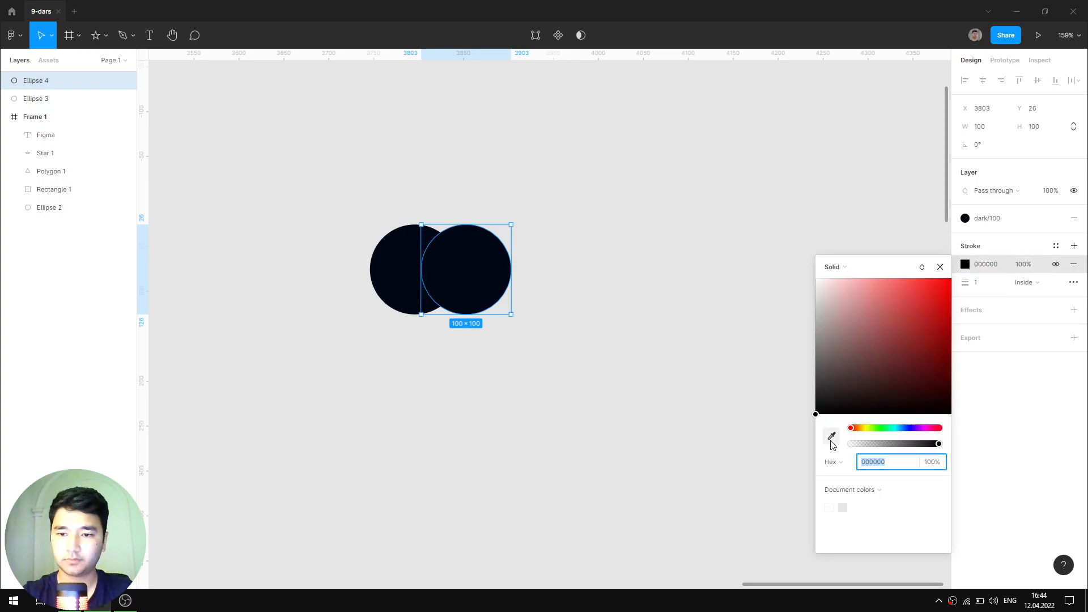
left_click(896, 103)
left_click(940, 267)
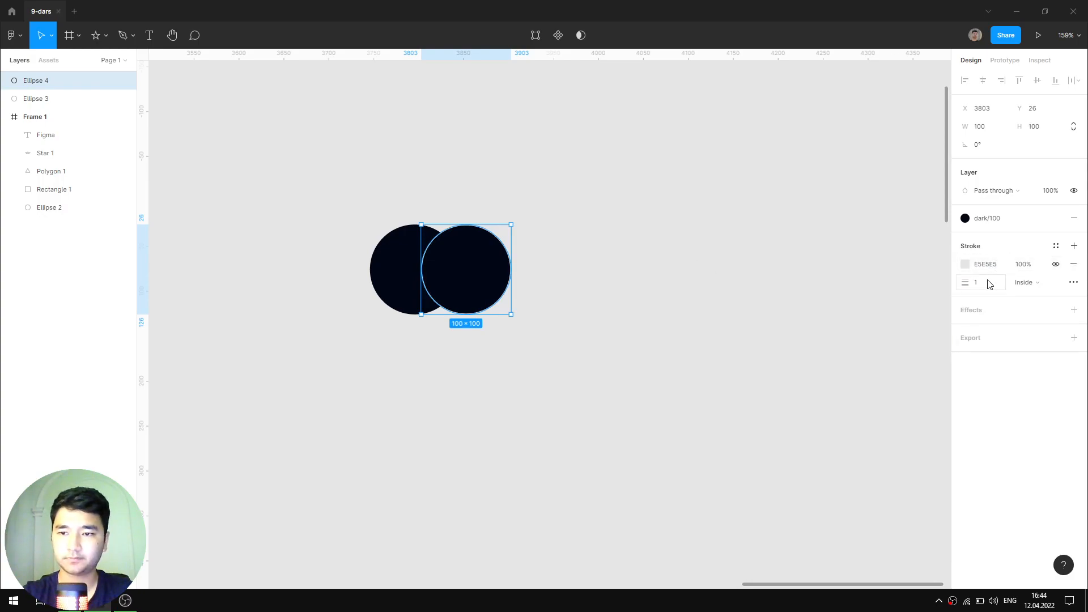
left_click(987, 283)
key("Up")
key("Up")
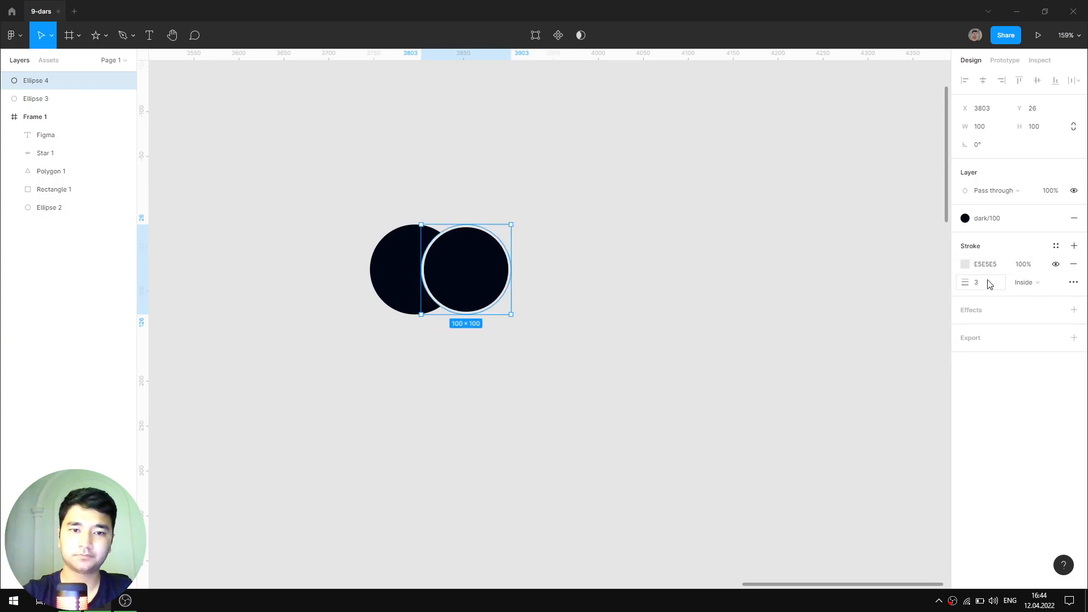
key("Return")
- Nudge the copy slightly left and detach its fill from the dark/100 style
scroll(454, 272, "up", 5, "ctrl")
left_click_drag(501, 275, 498, 272)
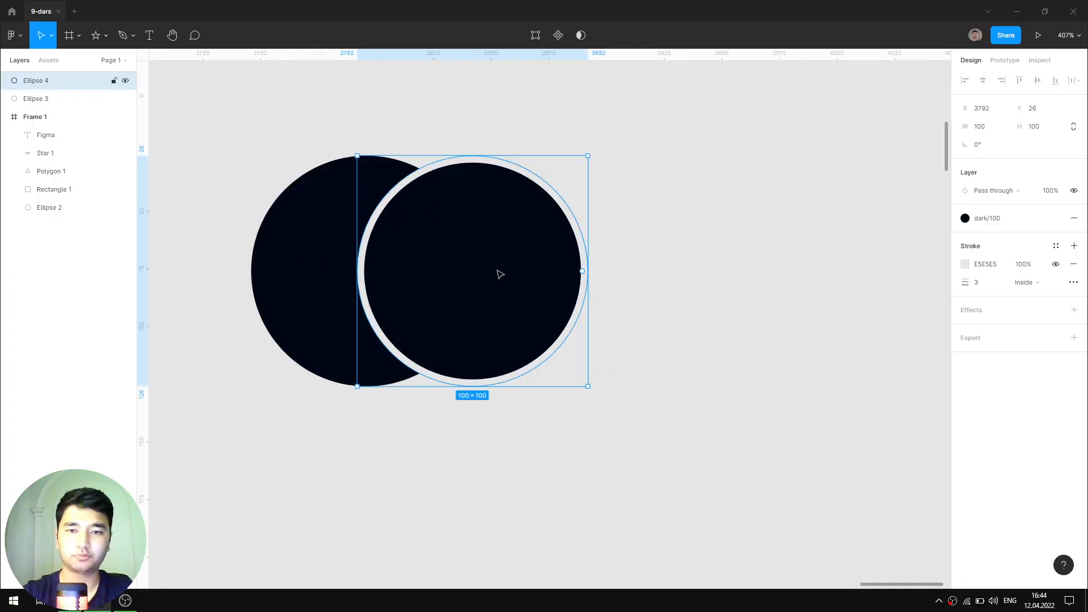
scroll(498, 272, "down", 3, "ctrl")
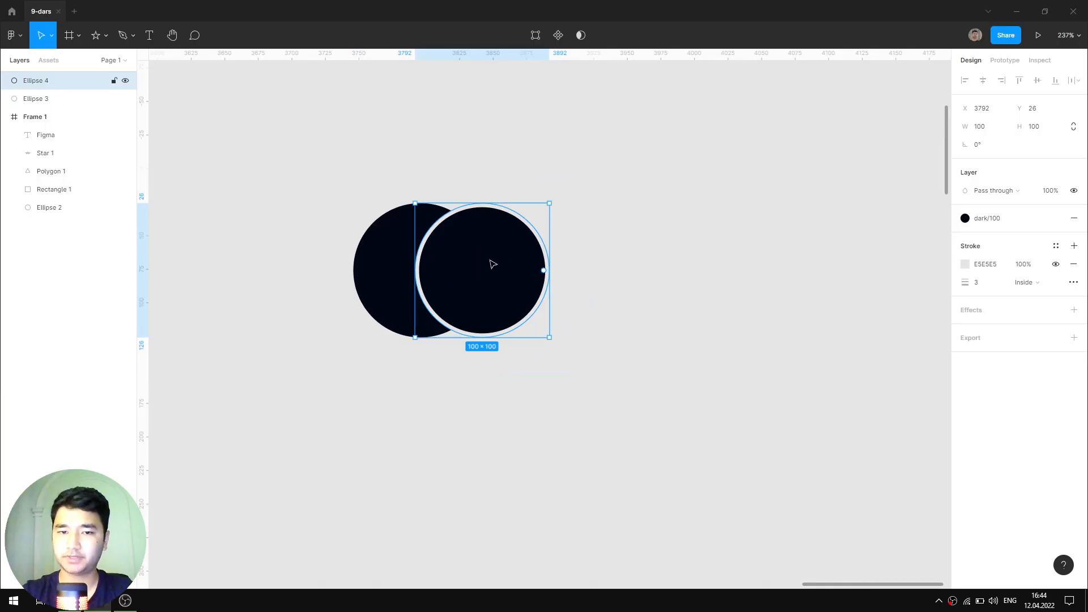
mouse_move(1055, 221)
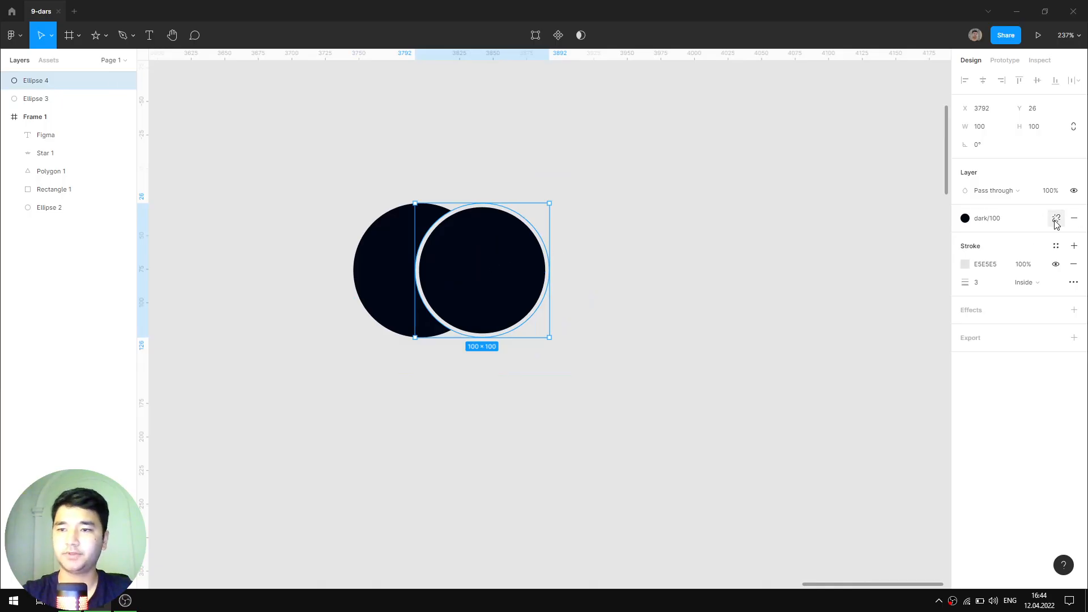
left_click(1055, 220)
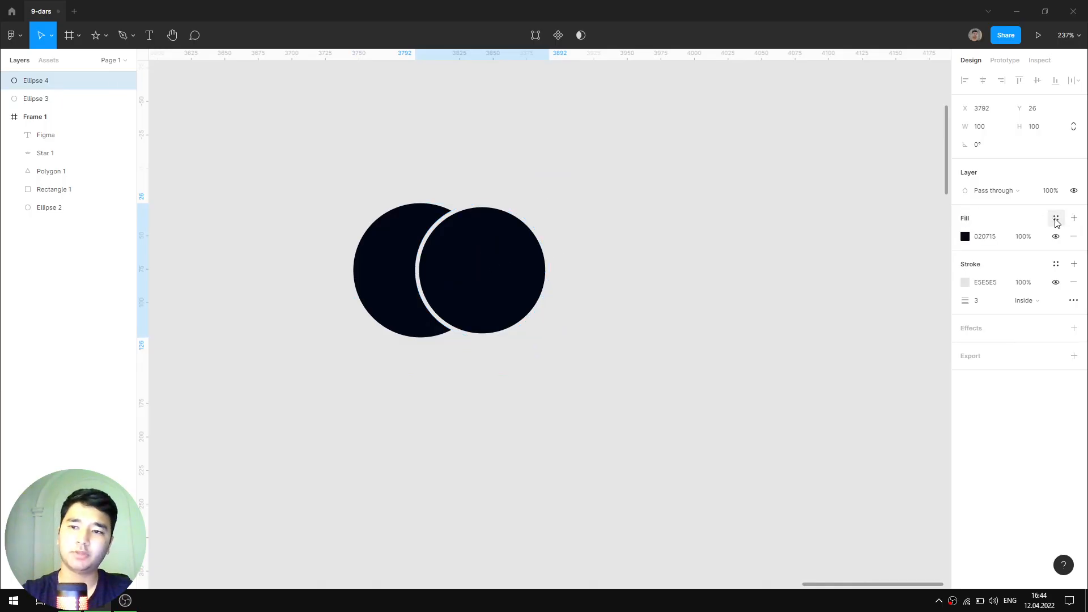
- Copy the 1b202c tint from Tint and Shade Generator and return to Figma
key("alt+Tab")
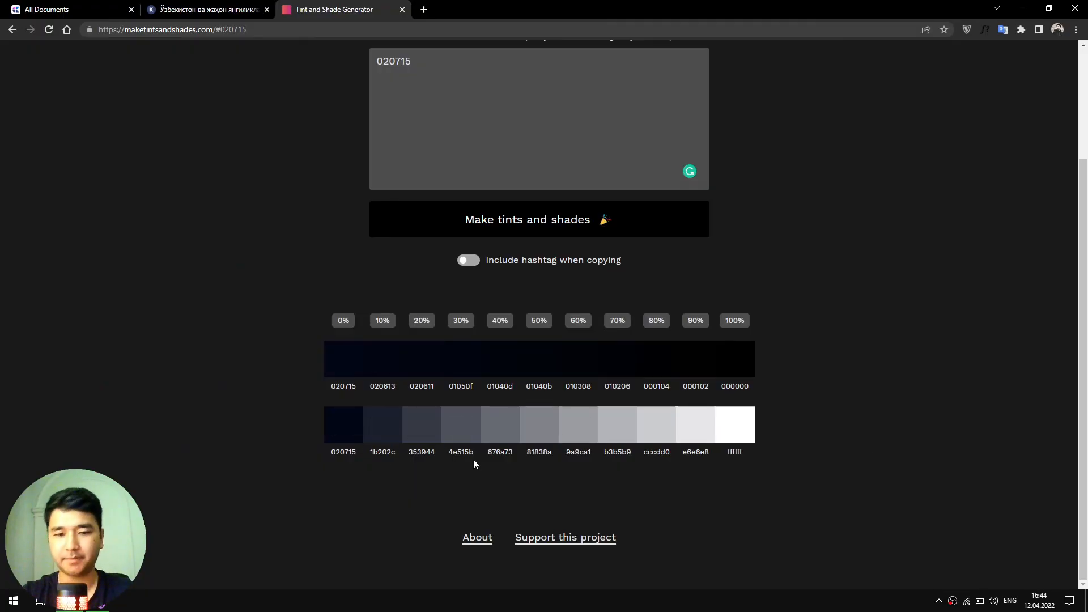
key("alt+Tab")
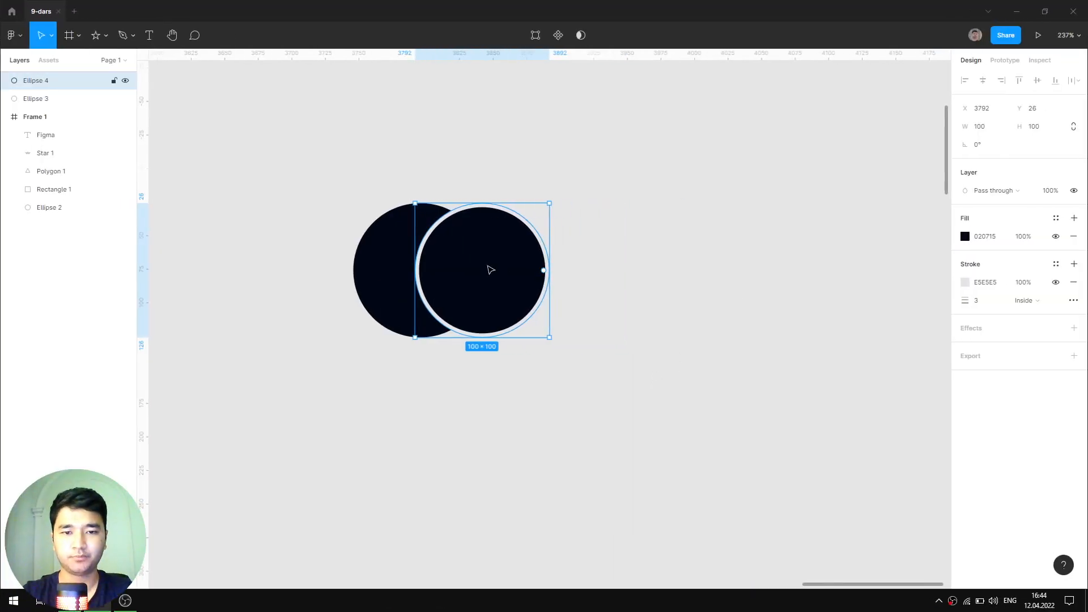
- Set the right circle's fill colour to 1B202C
left_click(1056, 238)
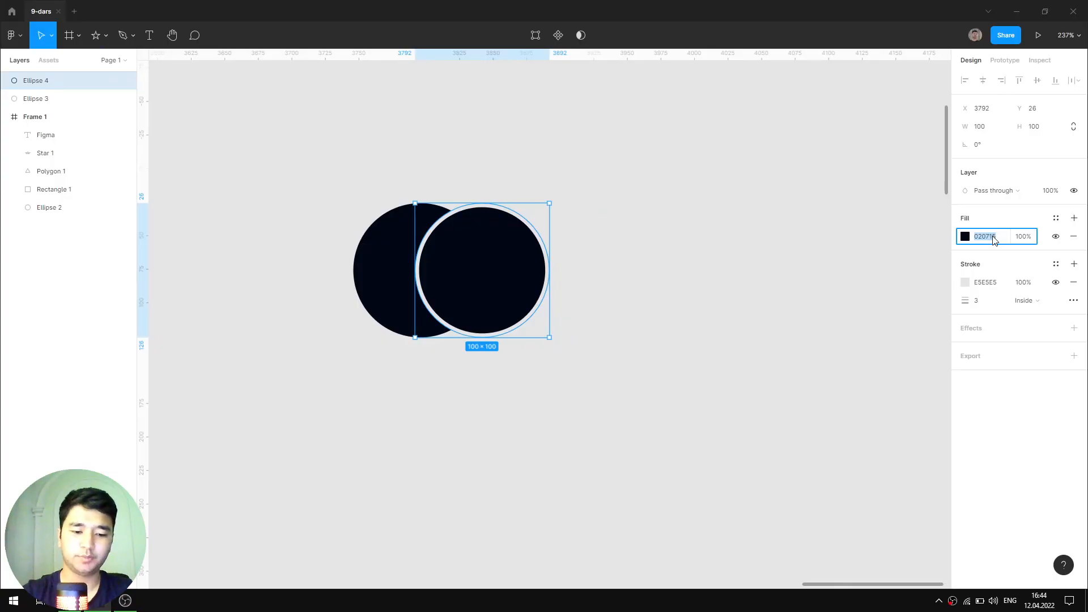
type("1B202C")
key("Return")
- Save the 1B202C fill as a new colour style in the dark group
left_click(1055, 217)
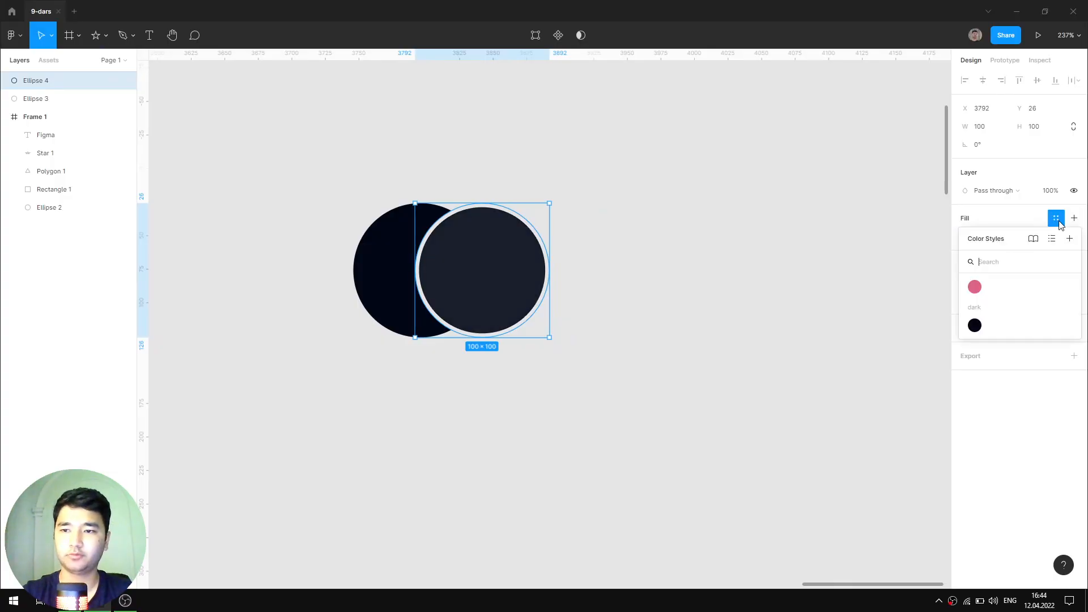
left_click(1069, 238)
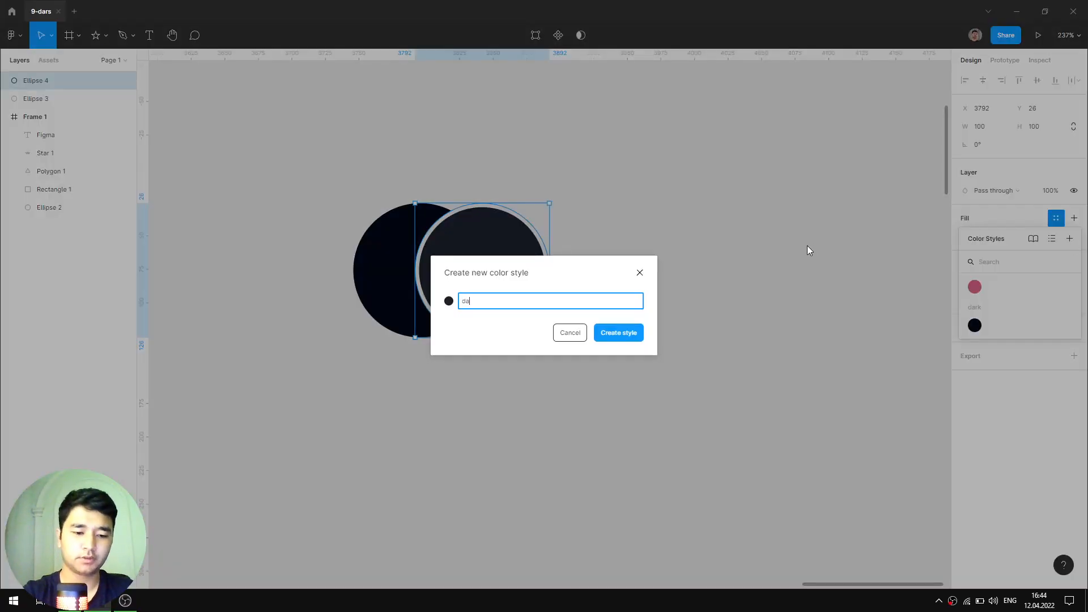
type("dark/")
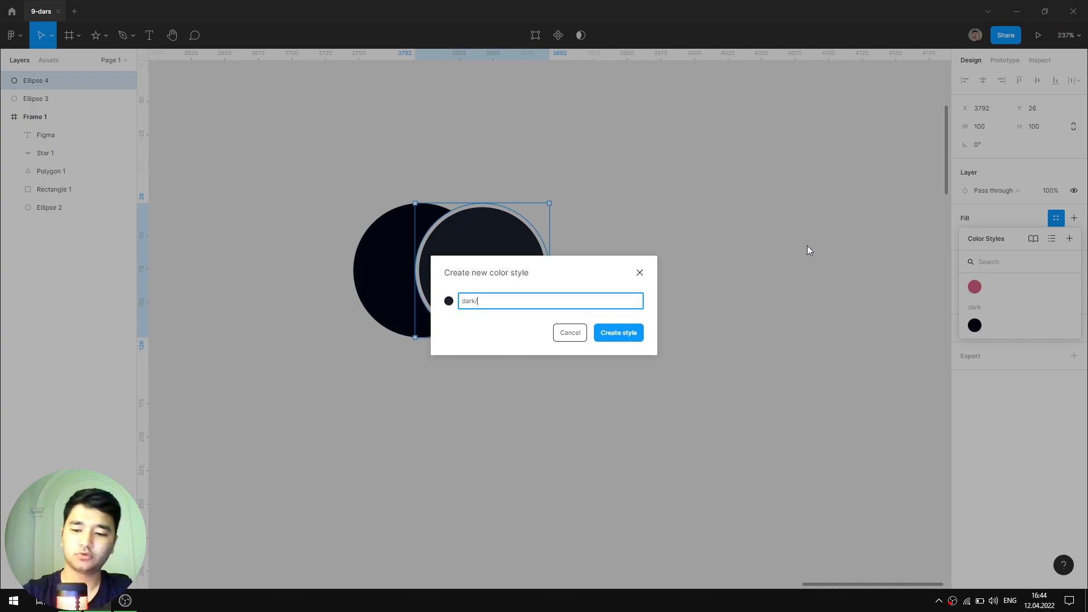
type("2")
key("Return")
left_click(837, 253)
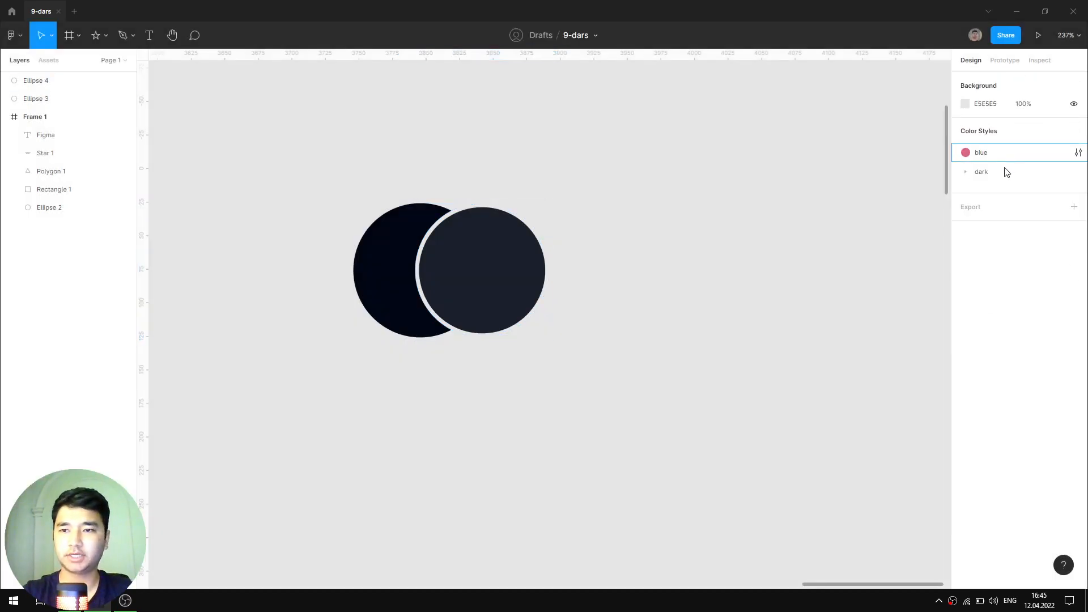
scroll(687, 309, "down", 5)
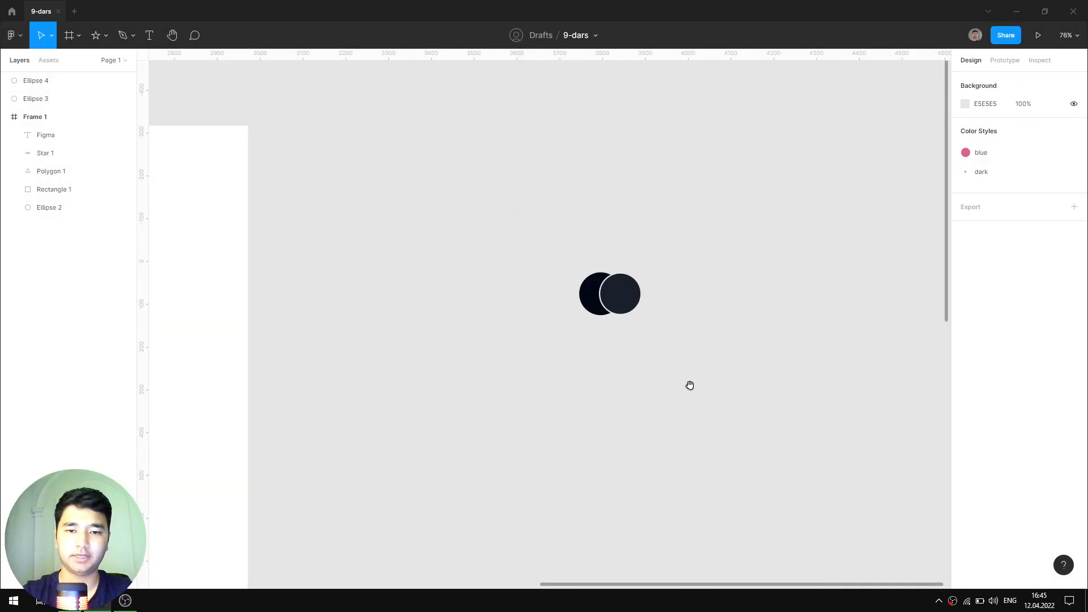
scroll(546, 284, "down", 3)
scroll(561, 163, "up", 5)
- Duplicate the right circle repeatedly to build a row of overlapping circles
scroll(510, 215, "up", 3)
left_click(493, 257)
left_click_drag(493, 258, 530, 265)
key("ctrl+d")
key("ctrl+d")
key("ctrl+d")
key("ctrl+d")
key("ctrl+d")
key("ctrl+d")
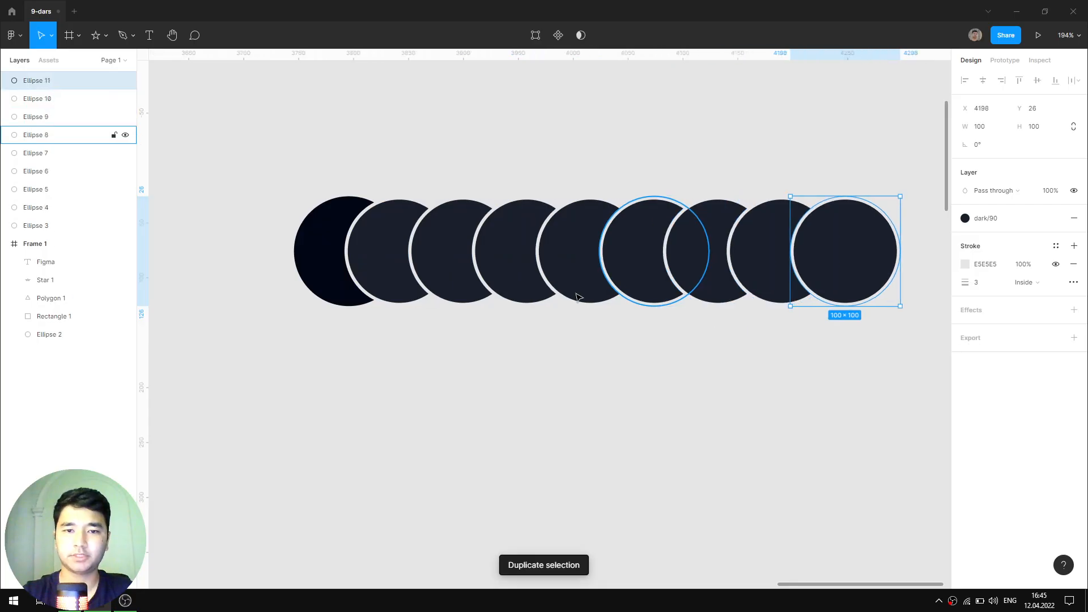
left_click(500, 396)
- Change the third circle's fill colour to 353944
left_click(464, 267)
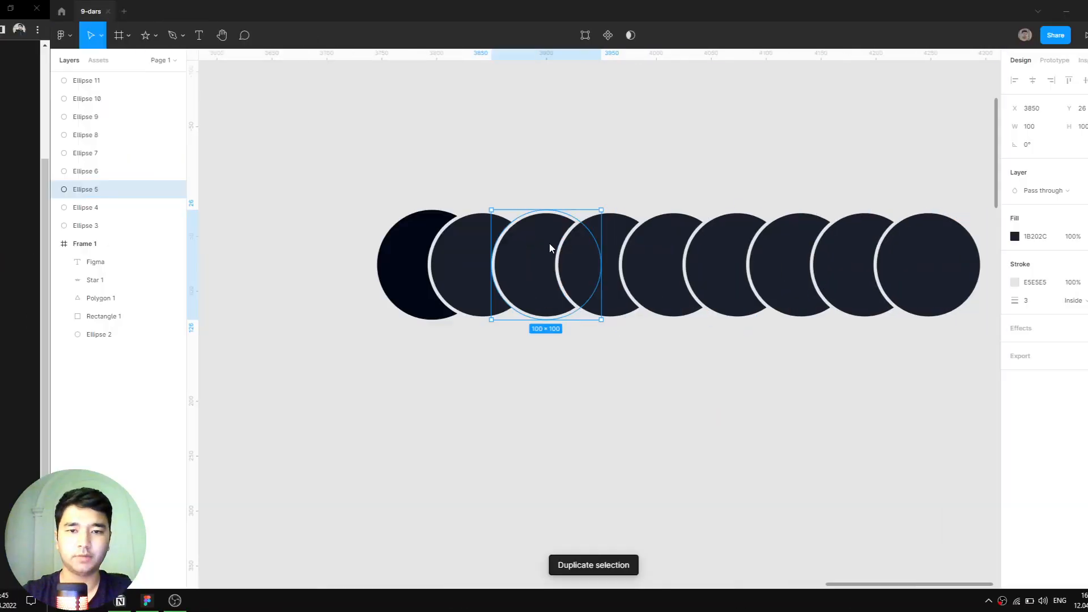
left_click(992, 237)
key("ctrl+v")
key("Return")
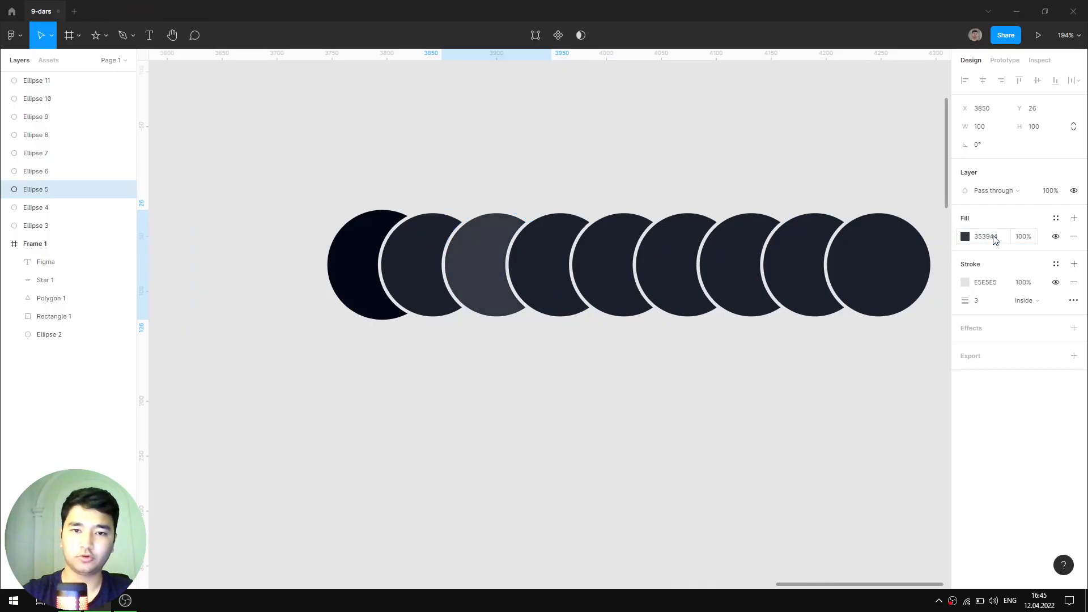
- Save the 353944 fill as a new dark colour style named with 90
left_click(1057, 219)
left_click(1069, 238)
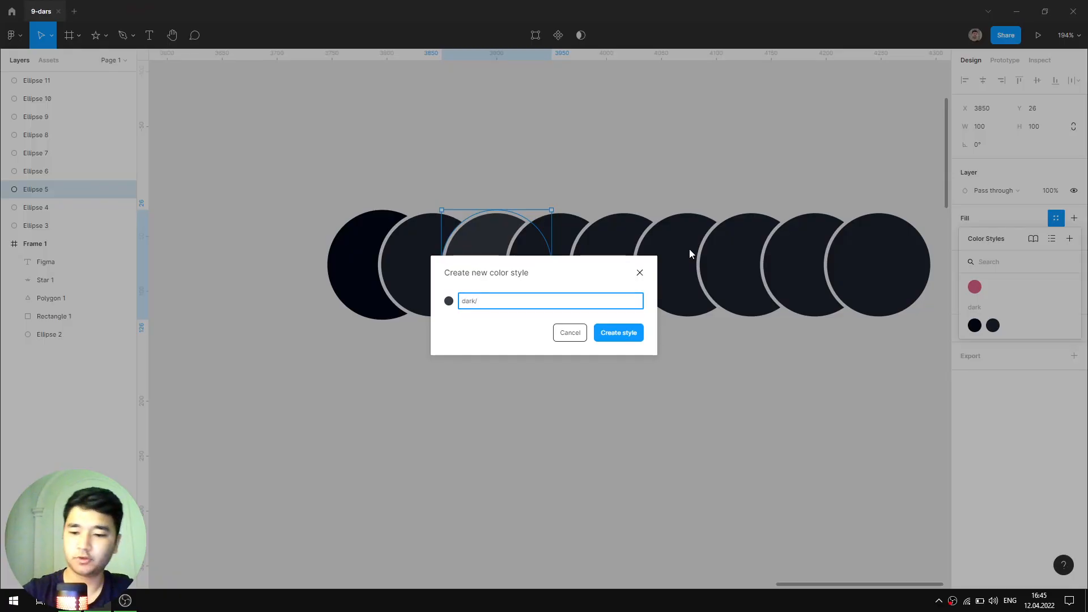
type("90")
key("Return")
left_click(543, 248)
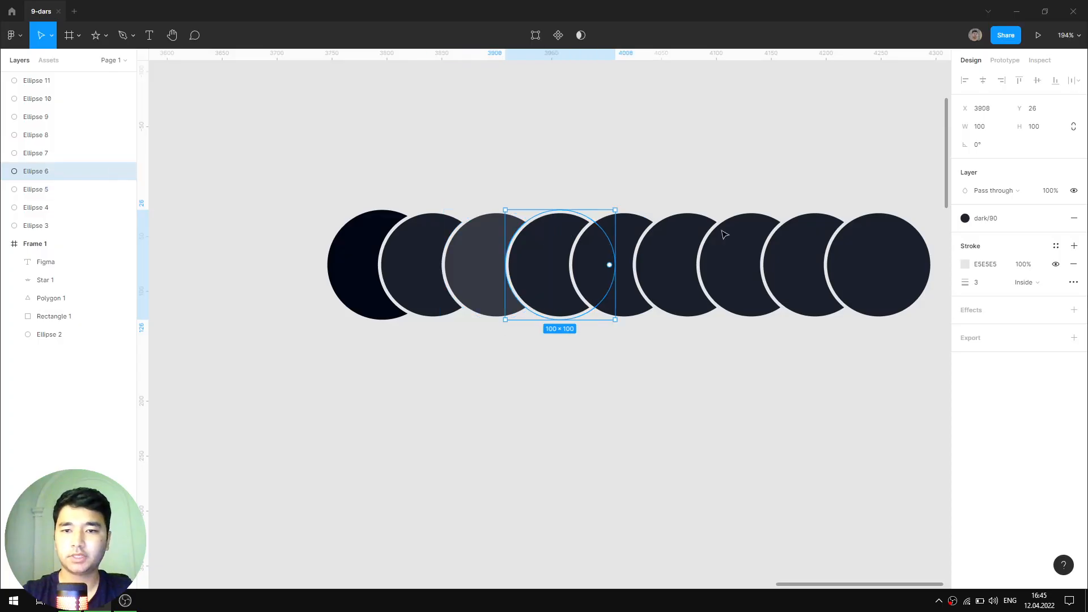
- Detach the fourth circle's style and set its fill to the 4e515b tint
left_click(1056, 218)
key("alt+Tab")
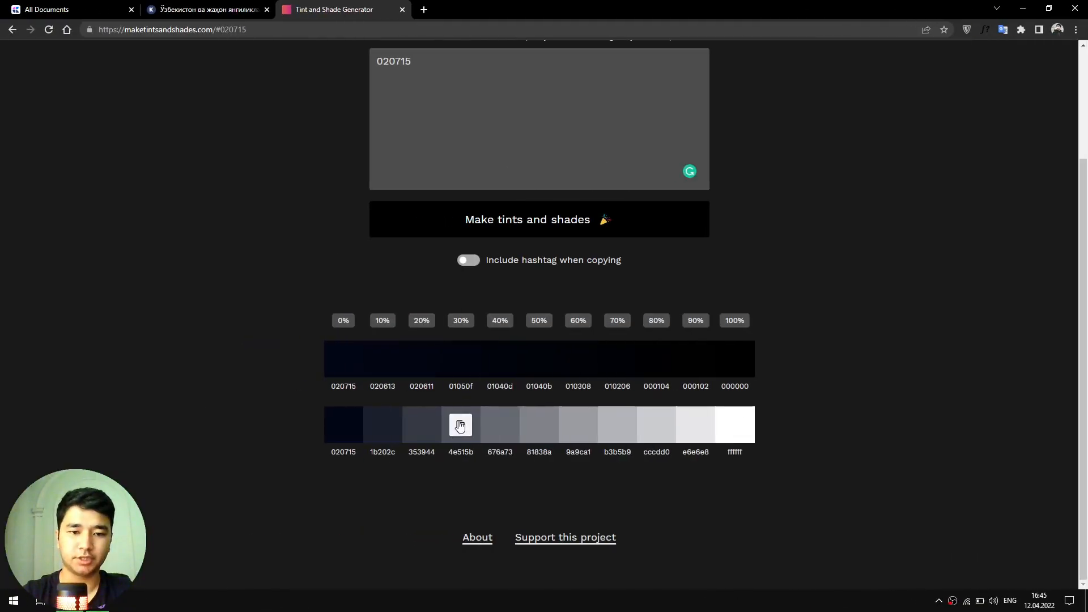
left_click(460, 425)
key("alt+Tab")
left_click(988, 238)
key("ctrl+v")
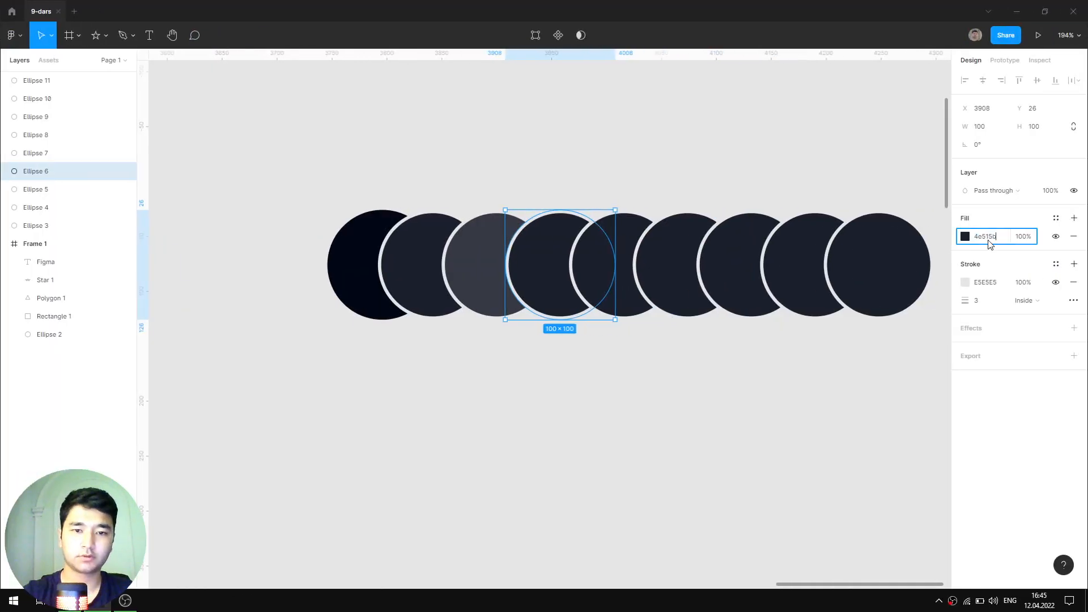
key("Return")
- Save the 4e515b fill as a new colour style named dark/90
left_click(1055, 218)
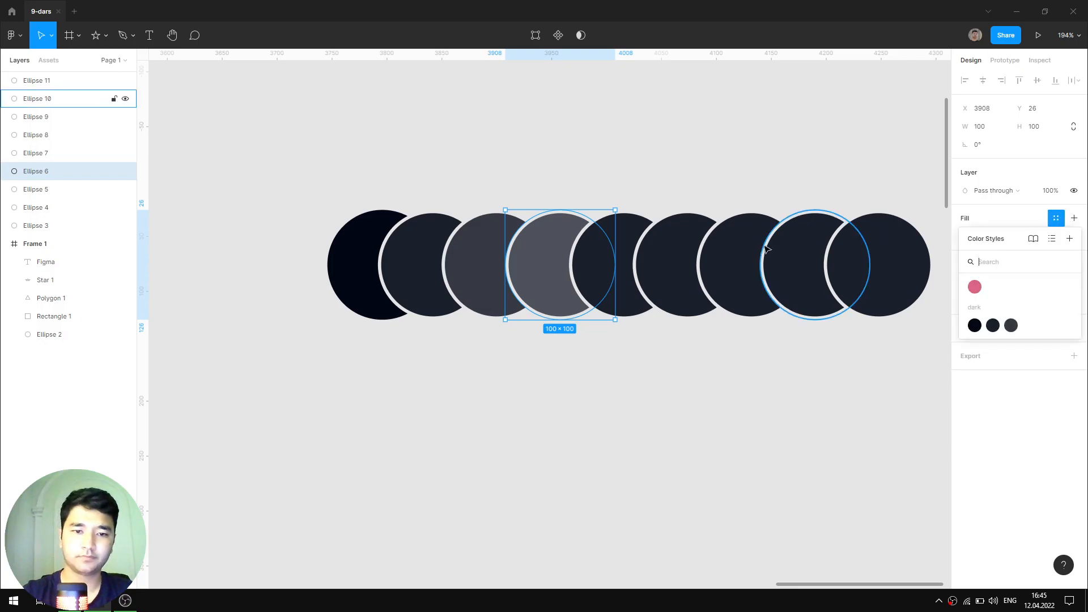
key("ctrl+v")
left_click(1067, 262)
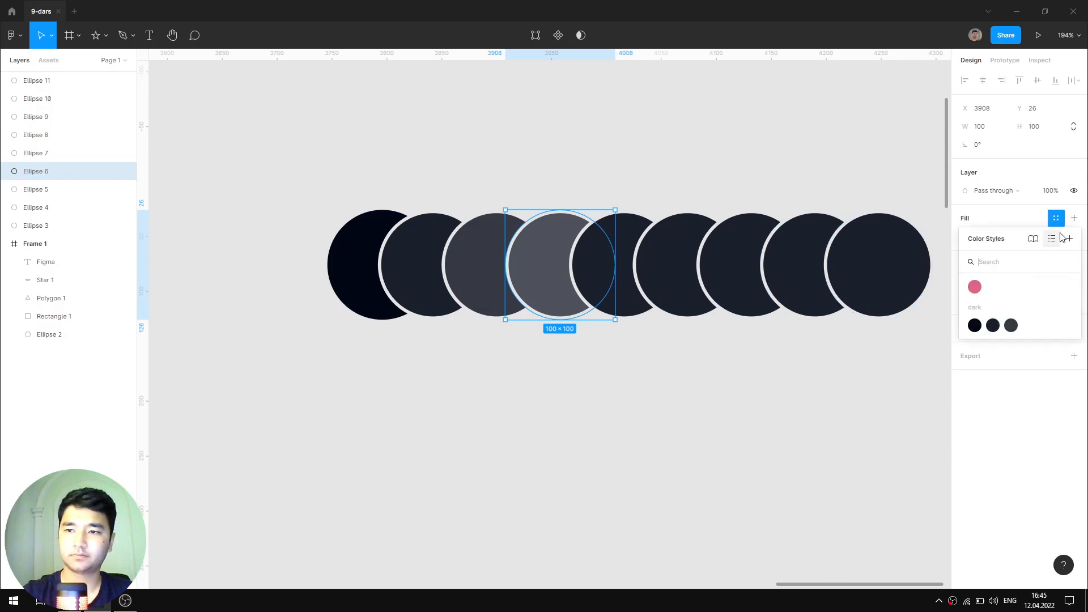
left_click(1069, 238)
key("ctrl+v")
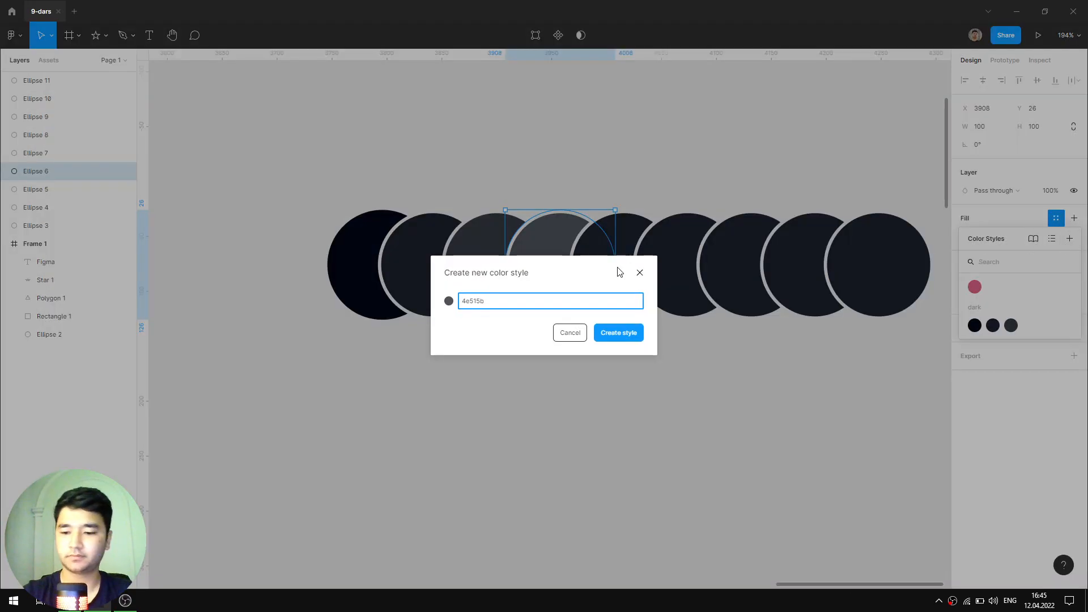
key("super+v")
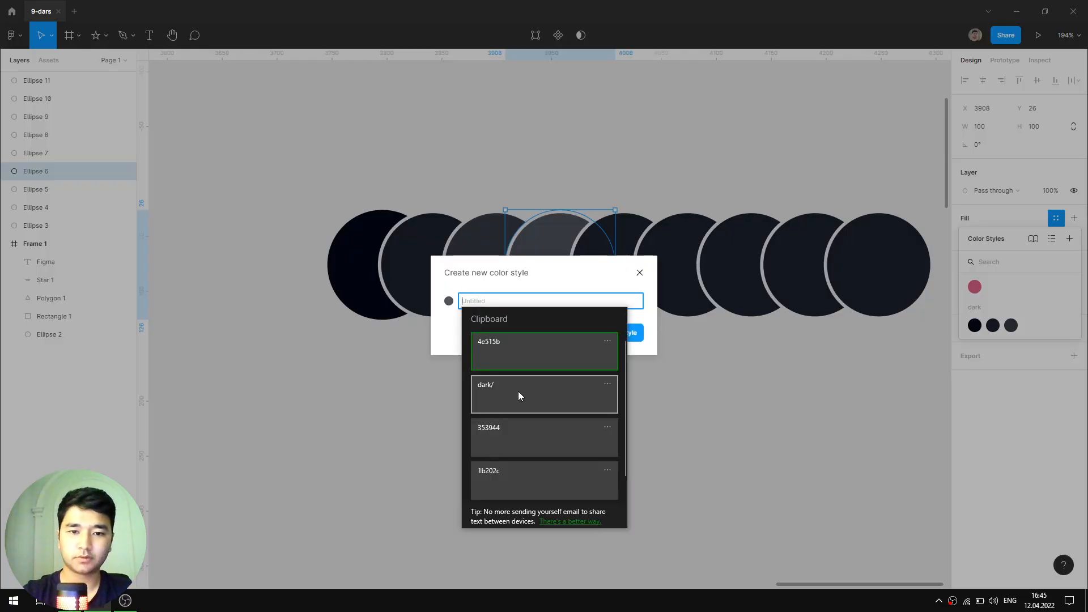
left_click(517, 391)
type("90")
key("Return")
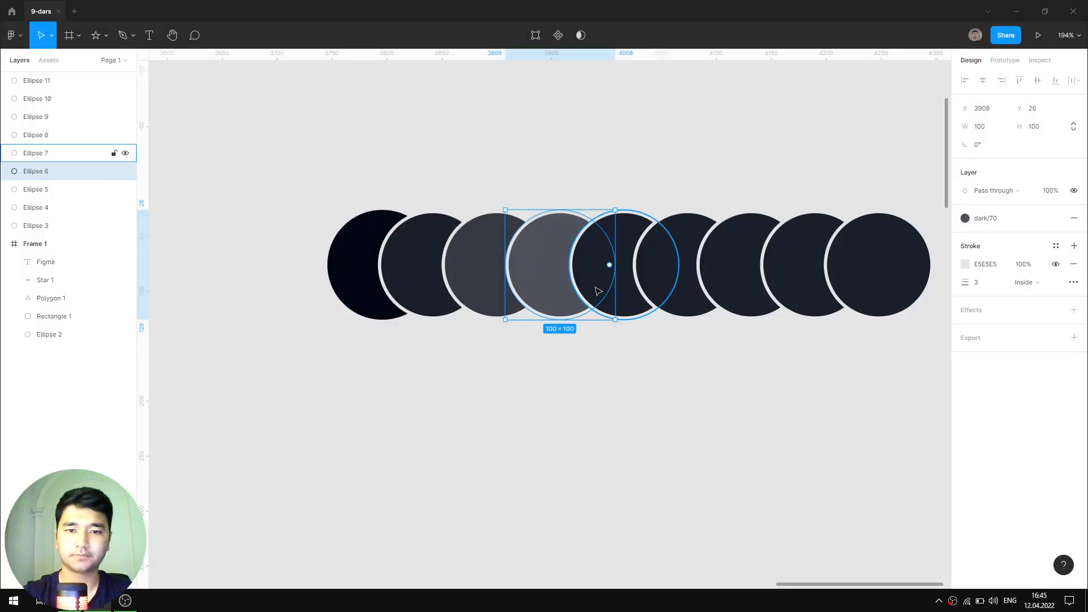
- Set the fifth circle's fill to the 676a73 tint from the generator
left_click(605, 265)
key("alt+Tab")
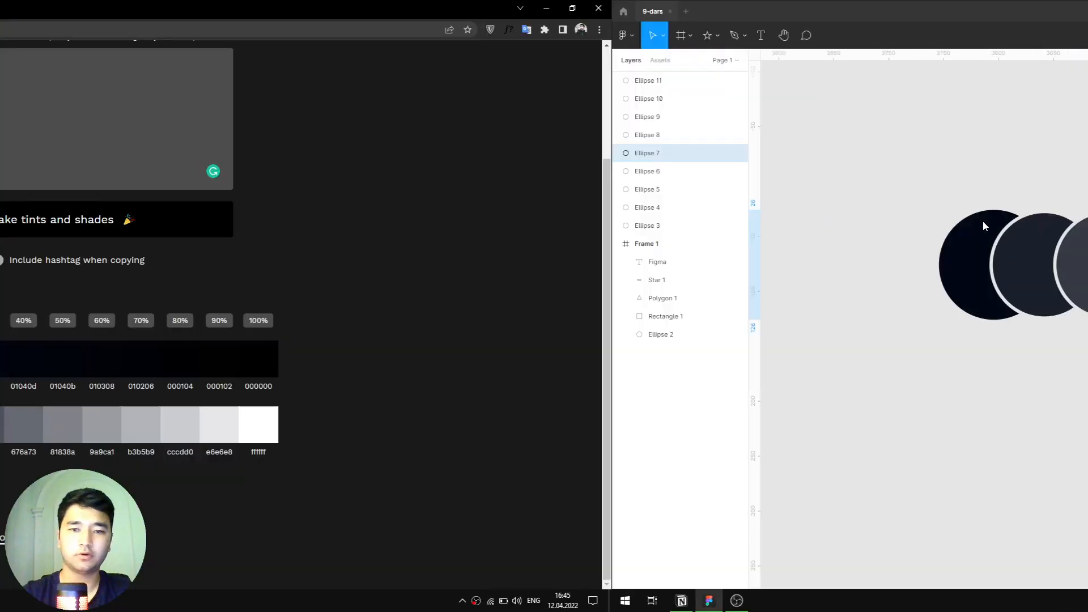
left_click(500, 426)
key("alt+Tab")
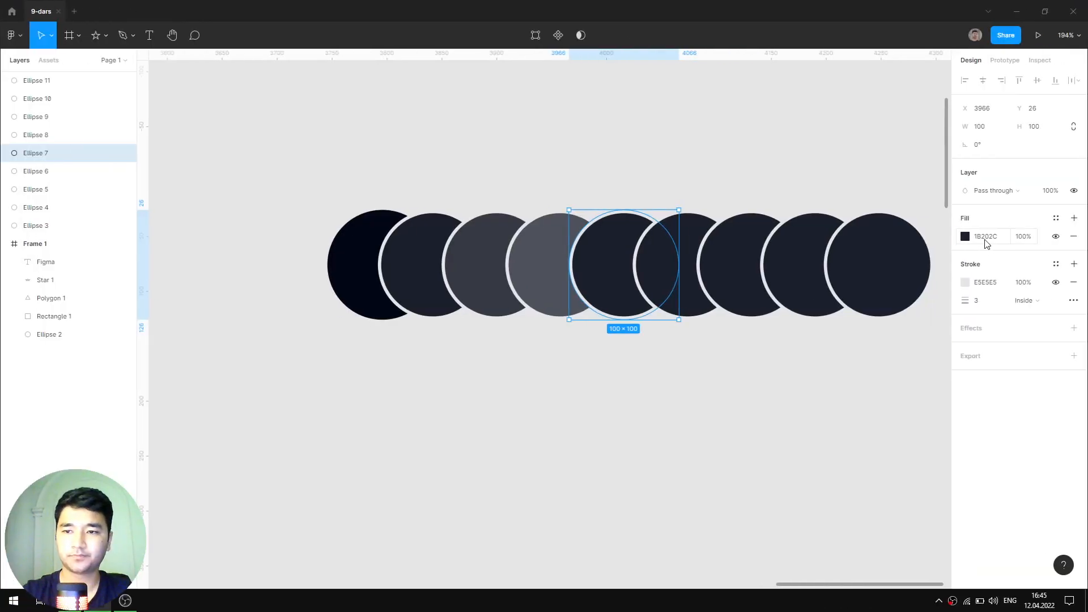
left_click(986, 236)
key("ctrl+v")
key("Return")
- Save the 676A73 fill as a new colour style named dark/60
left_click(1055, 218)
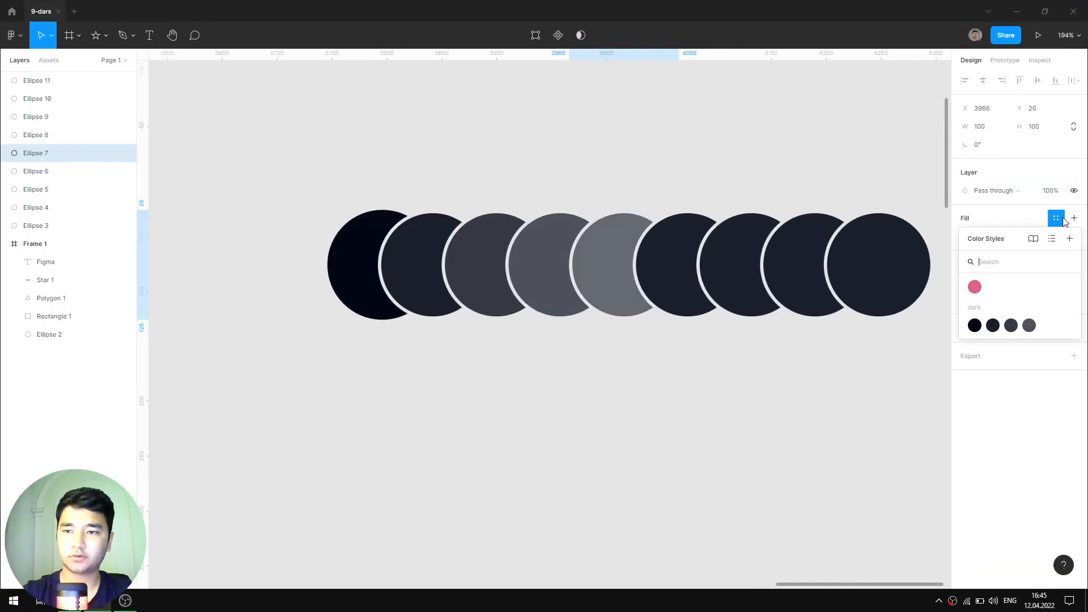
left_click(1069, 238)
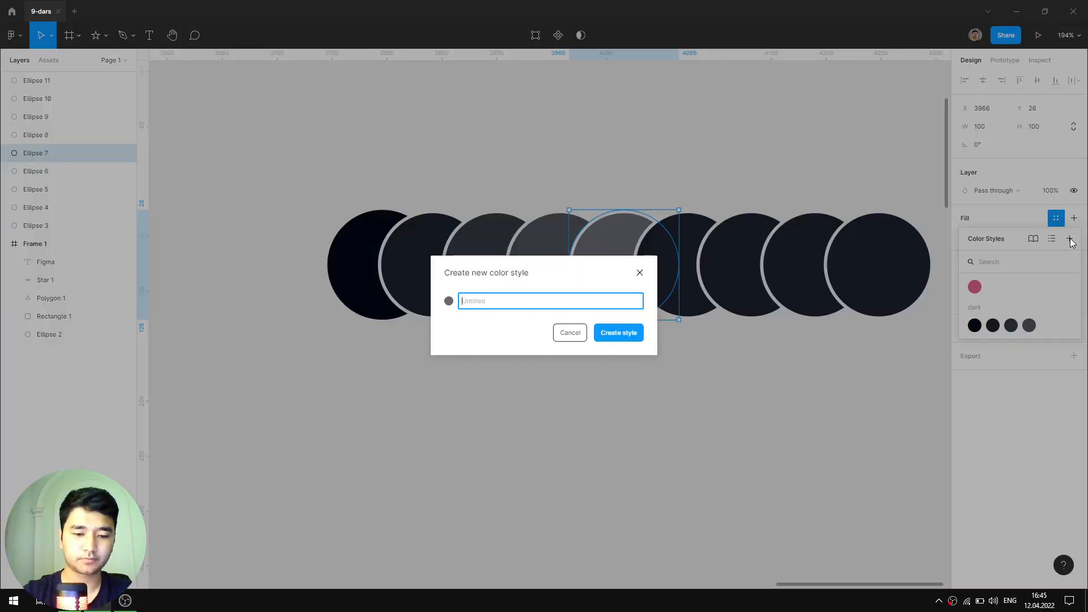
key("super+v")
left_click(520, 439)
key("ctrl+a")
left_click(497, 299)
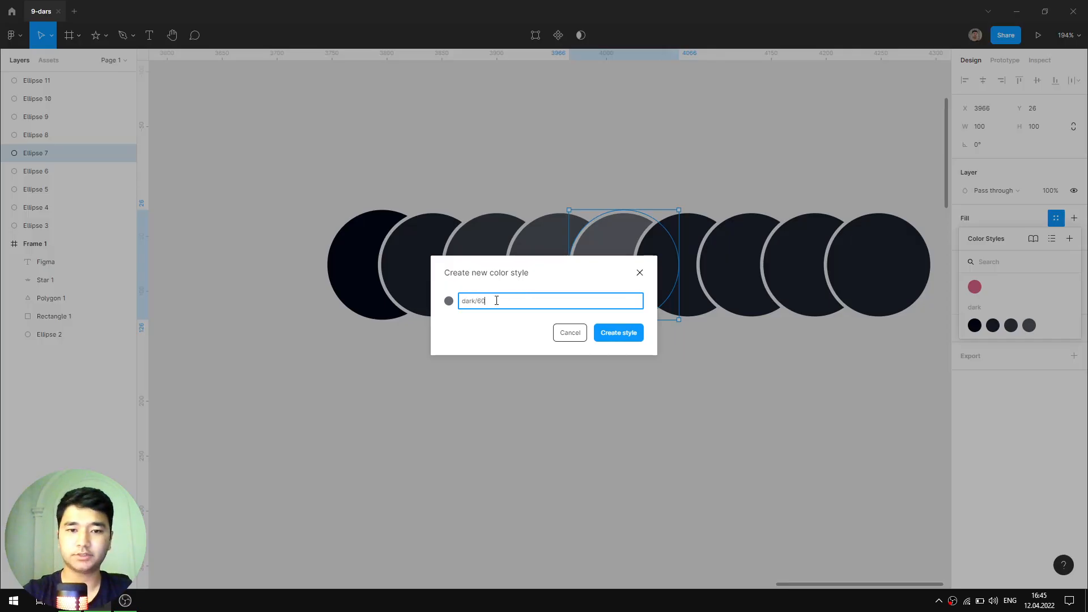
type("60")
key("Return")
left_click(692, 232)
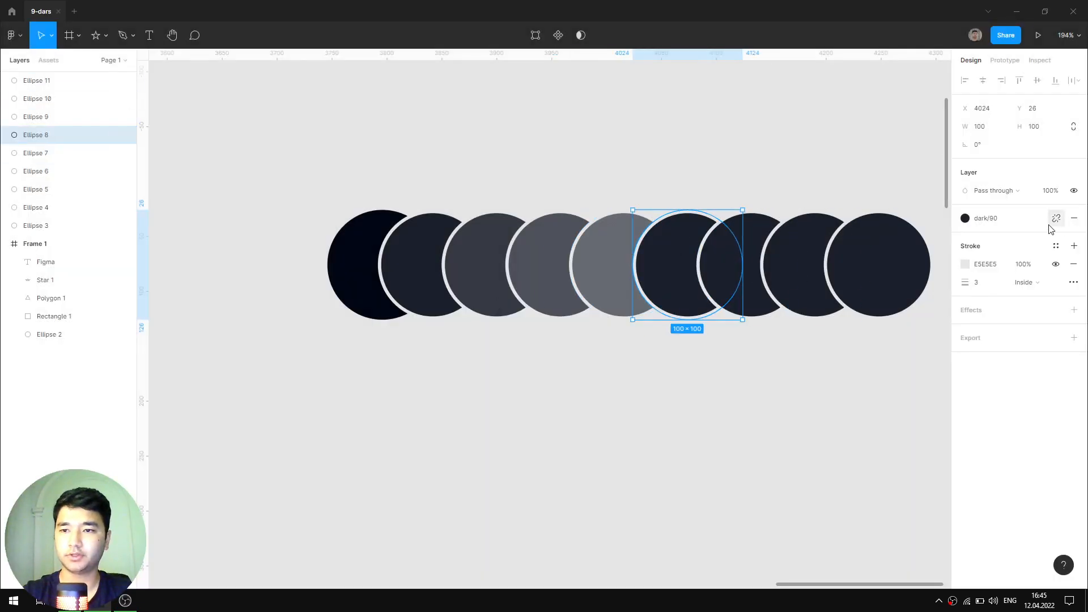
- Detach the sixth circle's style, then delete the extra circles beyond the fifth
left_click(1055, 219)
left_click_drag(665, 144, 863, 290)
left_click_drag(906, 195, 680, 282)
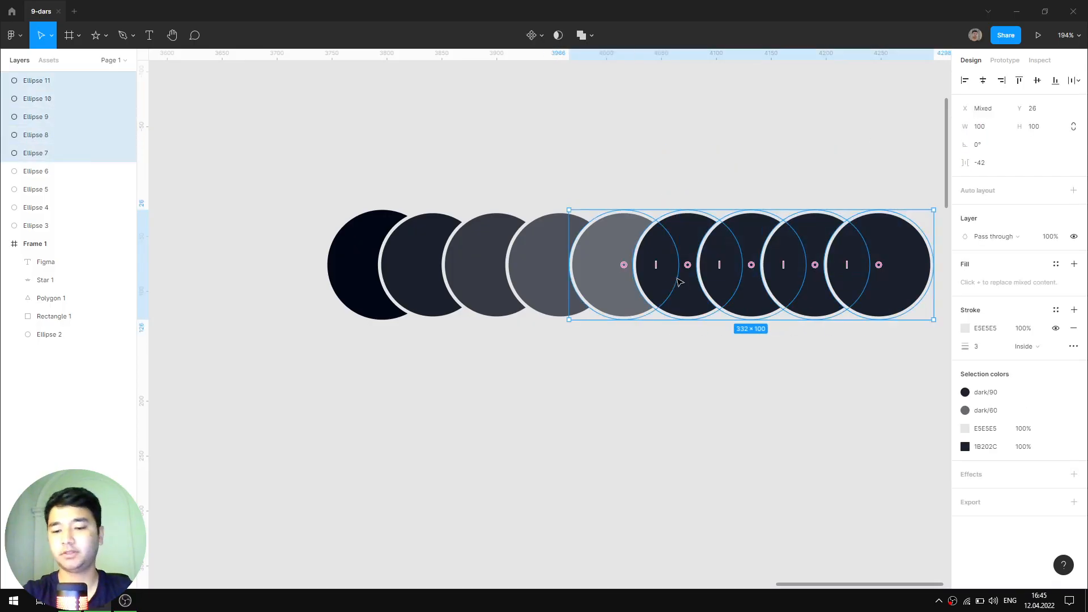
left_click_drag(886, 187, 723, 292)
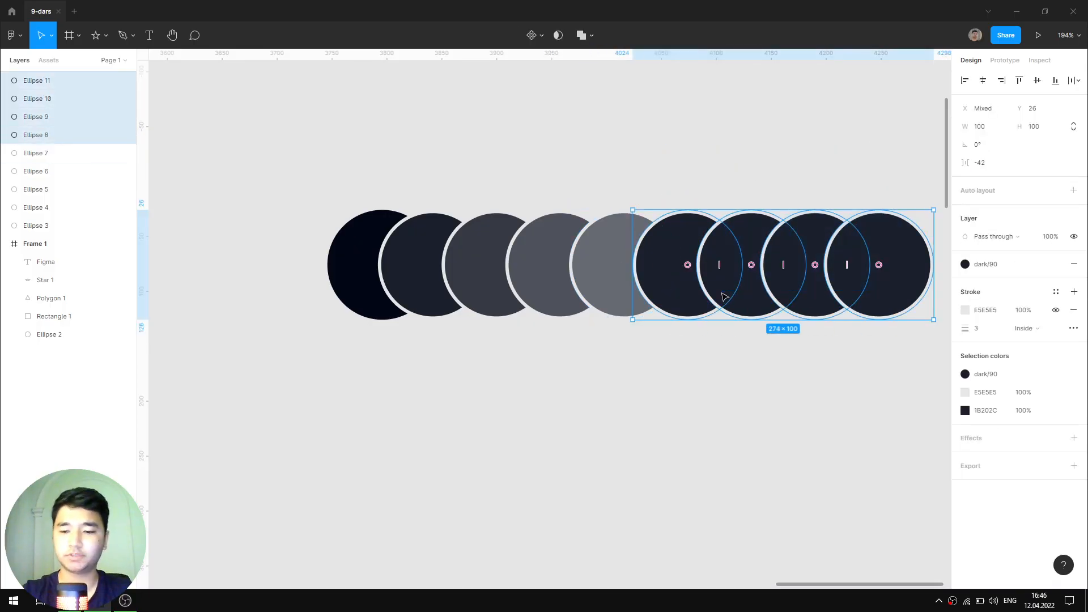
key("Delete")
- Select Frame 1, the frame holding the pink shapes
scroll(722, 296, "down", 8)
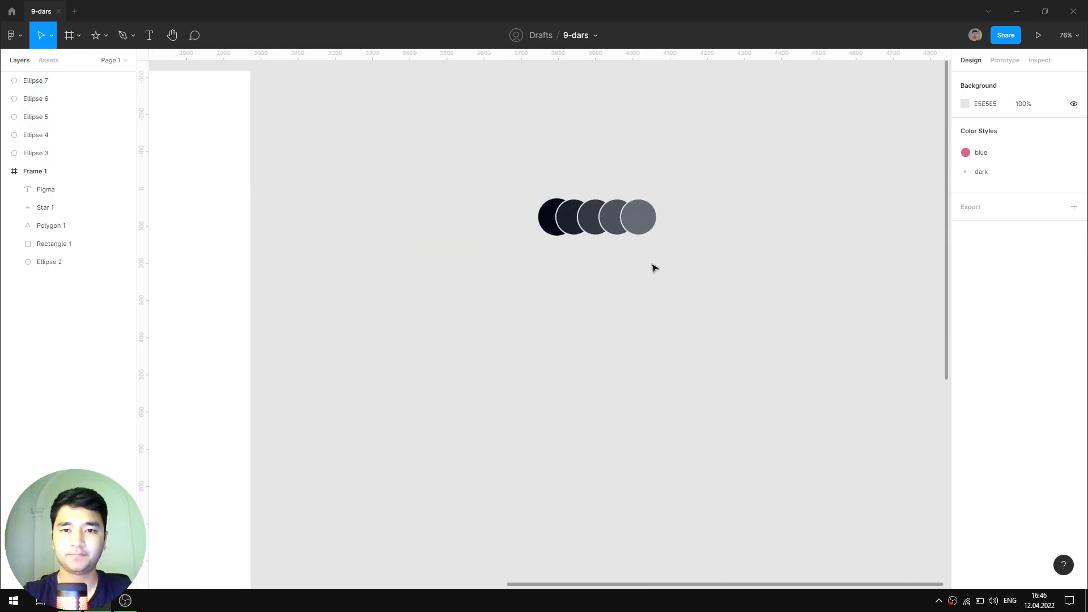
scroll(665, 244, "up", 4)
scroll(786, 262, "down", 4)
left_click(441, 311)
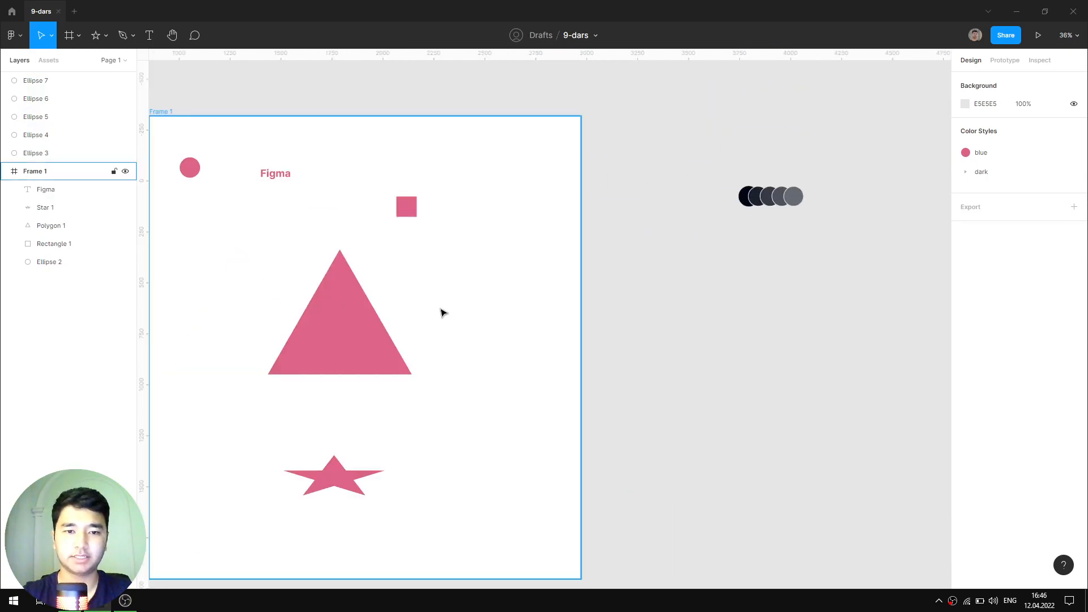
scroll(439, 427, "up", 3)
scroll(646, 151, "down", 5)
scroll(622, 228, "up", 4)
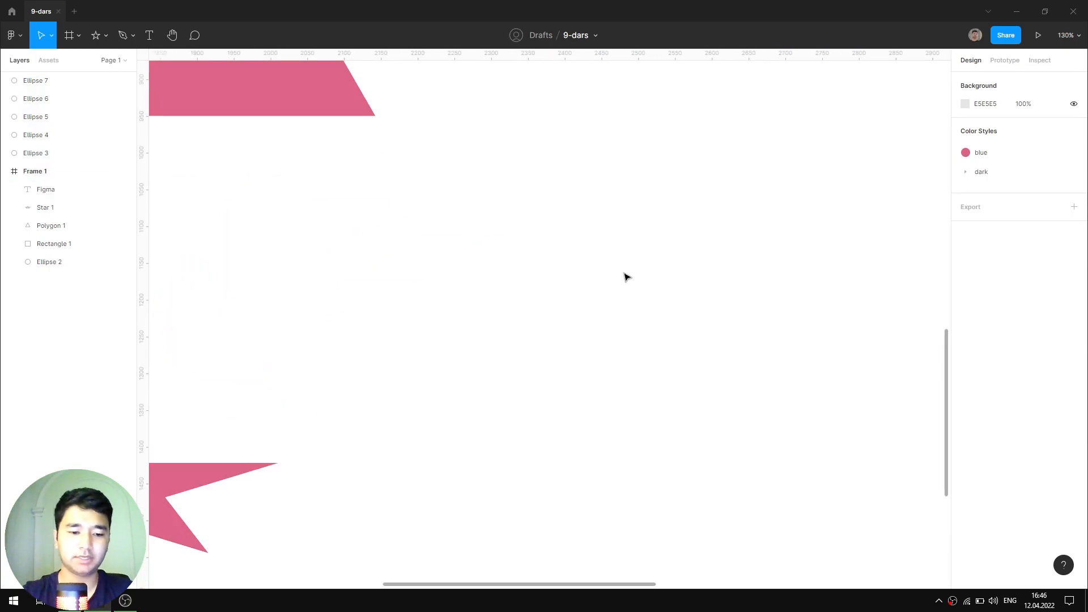
- Add a text line with the person's full name inside Frame 1
key("t")
left_click(530, 250)
type("Full")
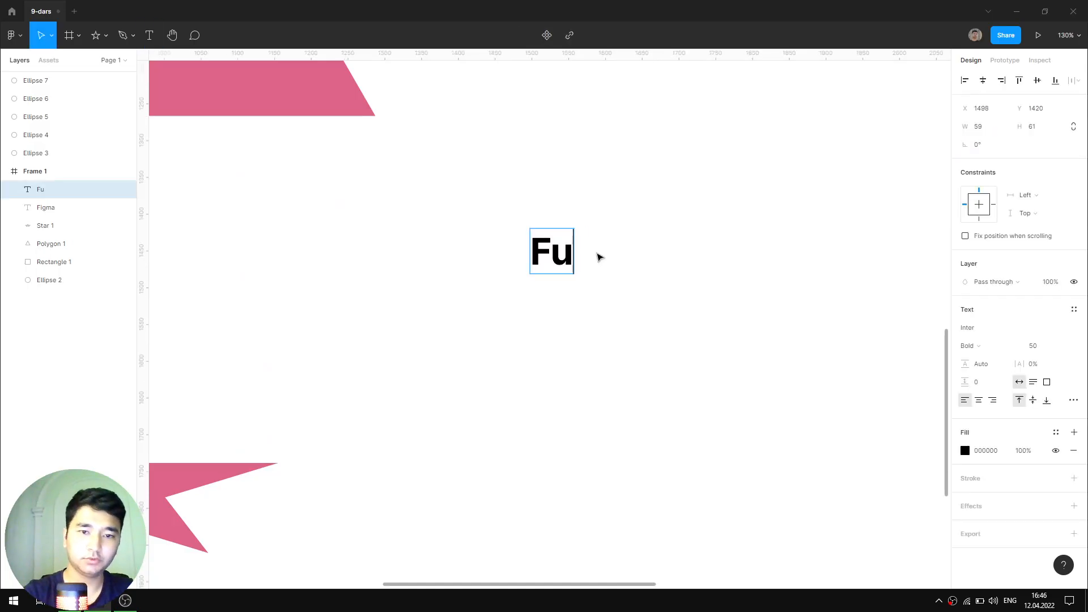
key("BackSpace")
key("BackSpace")
key("BackSpace")
key("BackSpace")
key("BackSpace")
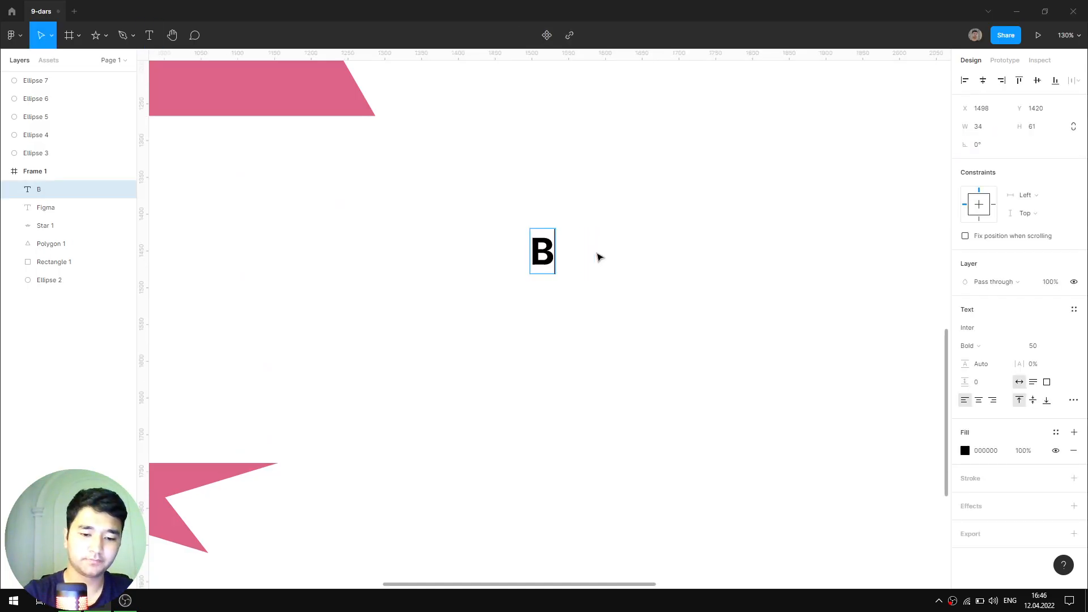
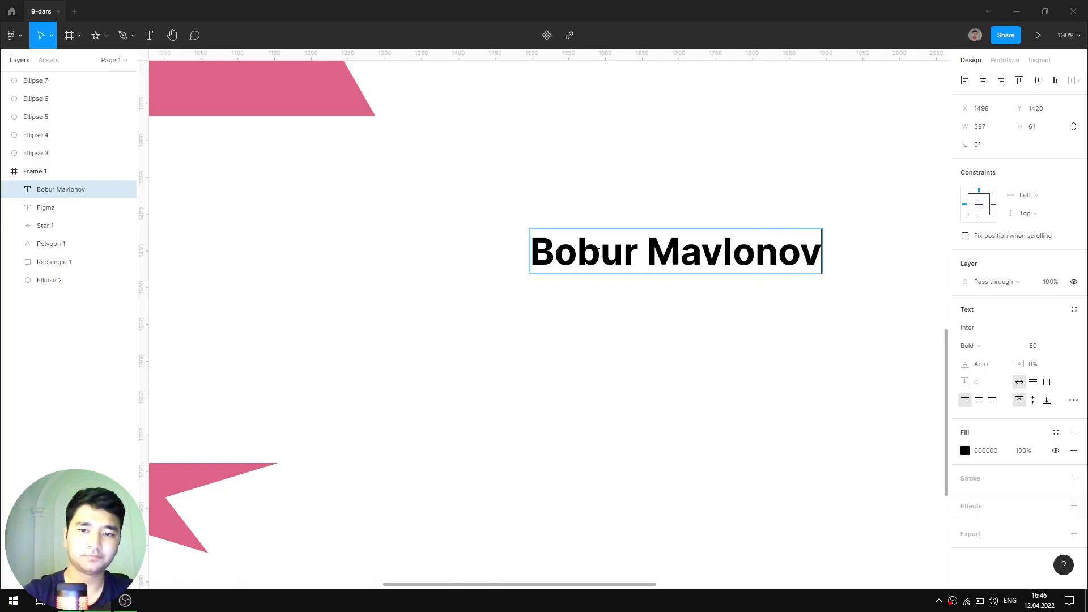
key("Escape")
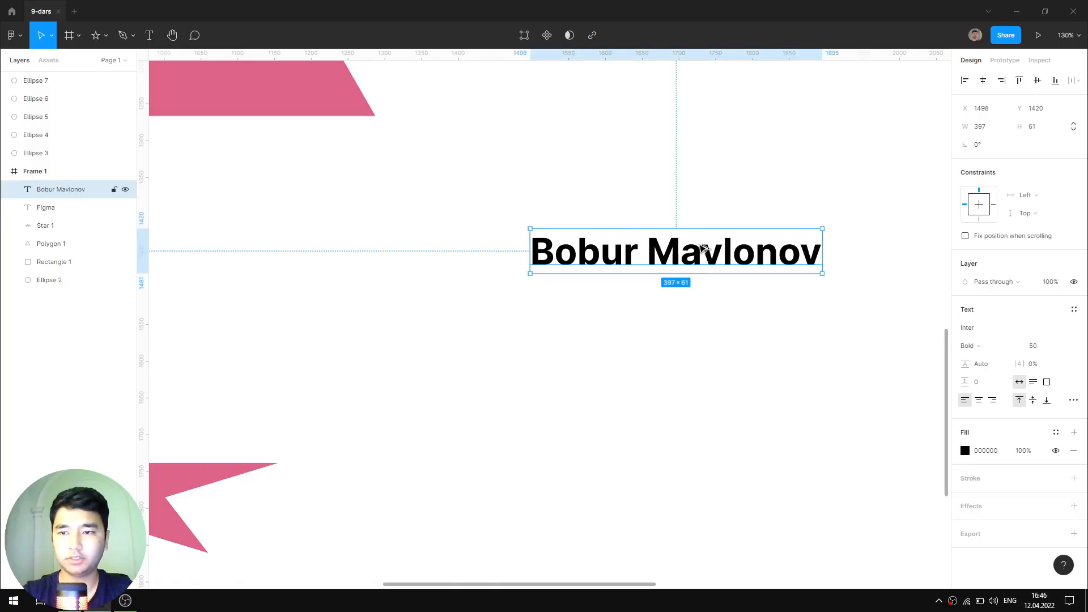
- Duplicate the name line below it and retype it as 'Product Designer'
left_click_drag(703, 248, 693, 298)
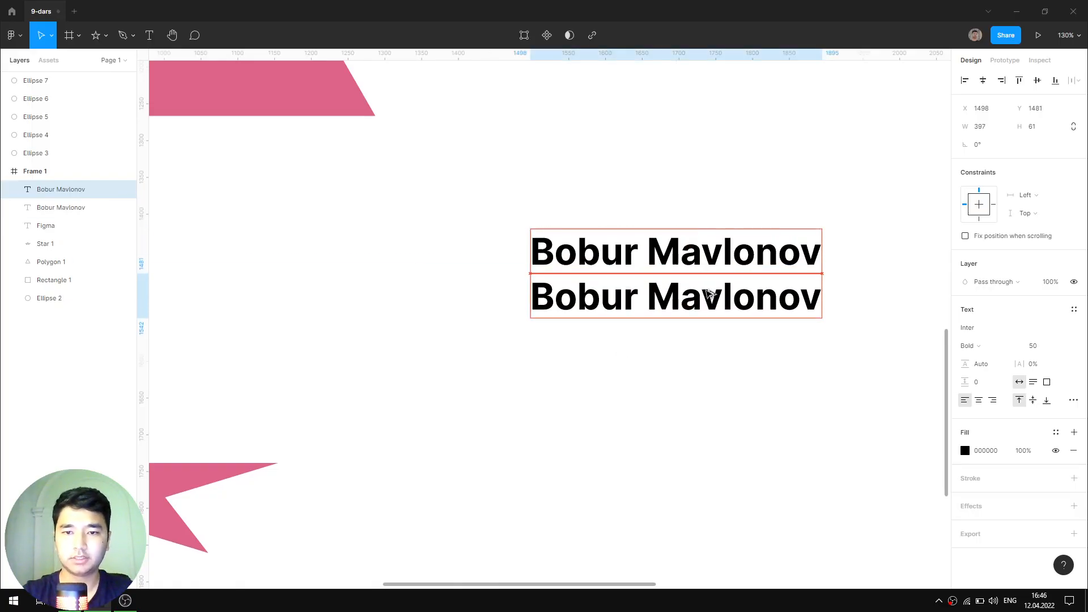
double_click(682, 302)
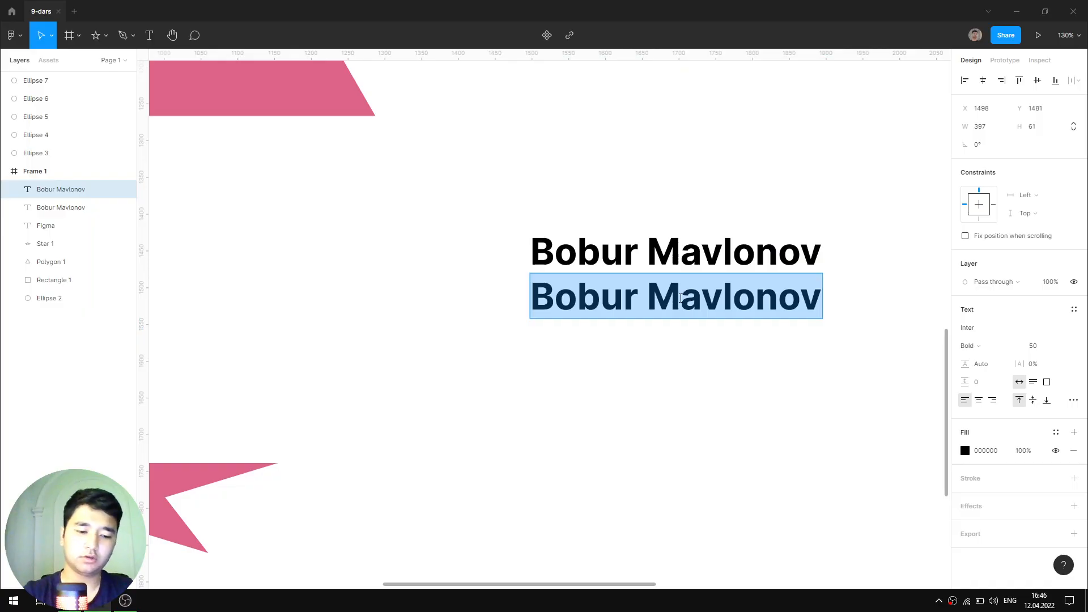
type("F")
key("BackSpace")
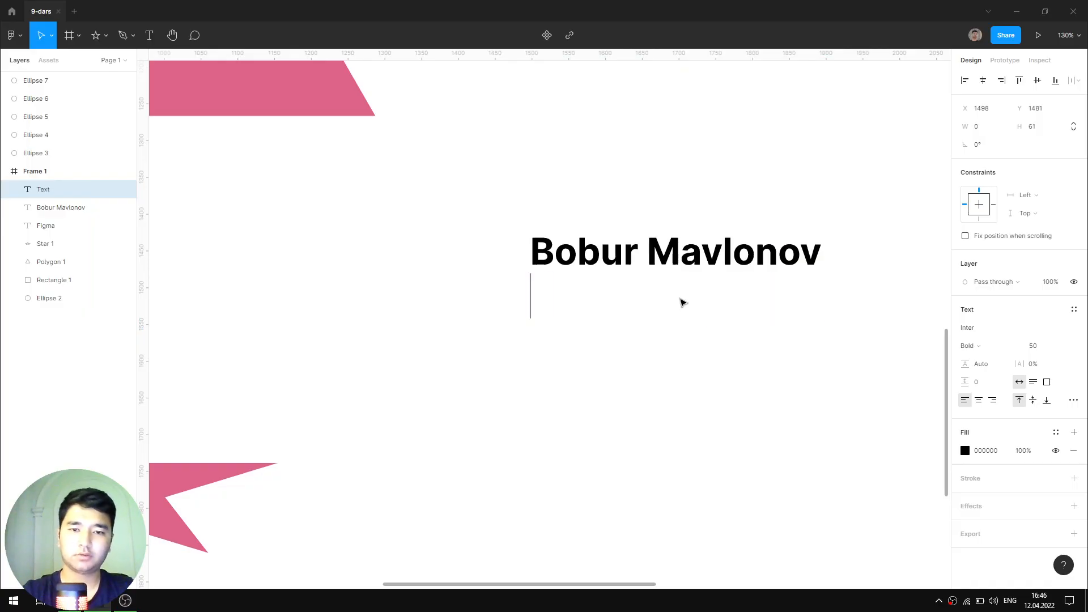
type("UX")
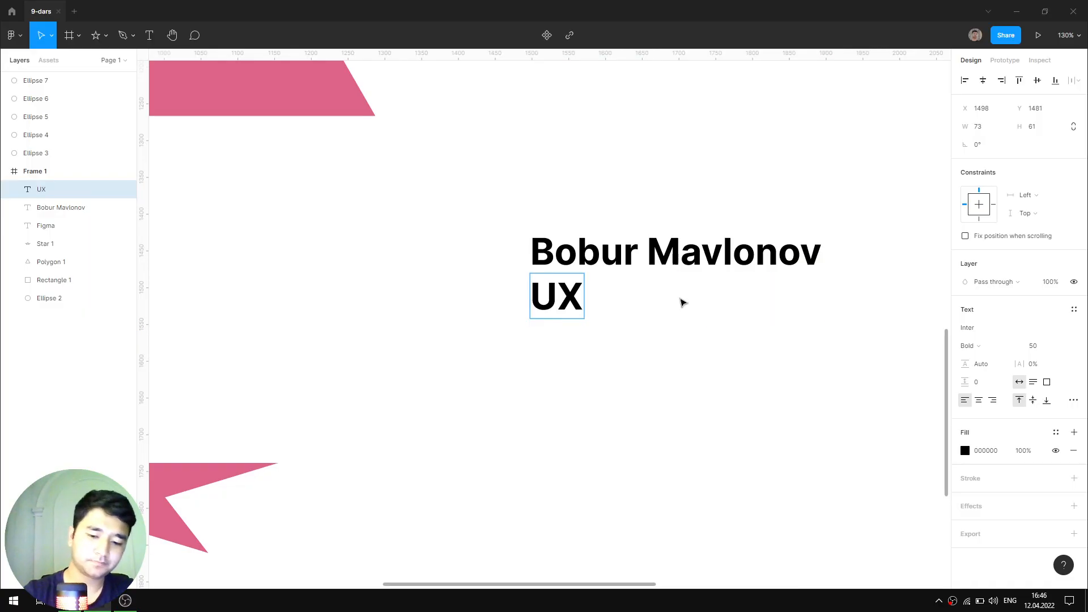
key("BackSpace")
key("BackSpace")
type("Produ")
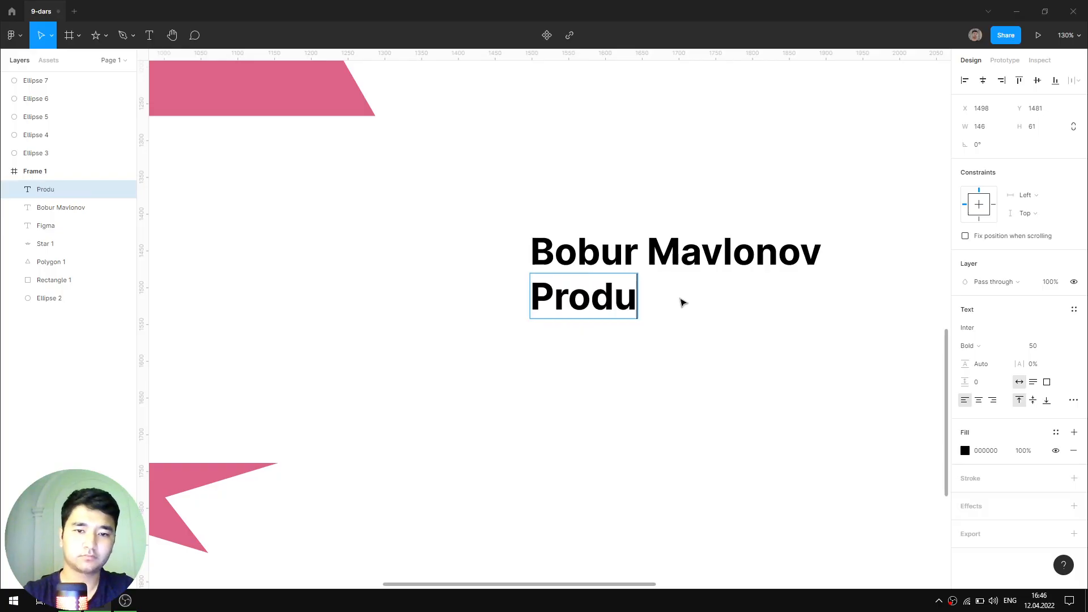
type("ct Designer")
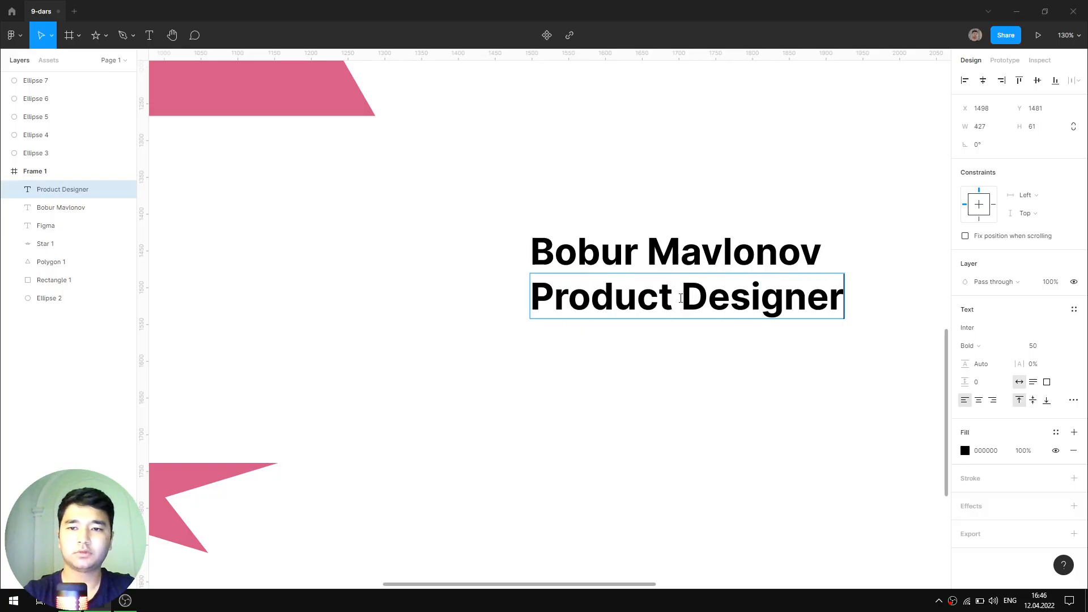
key("Escape")
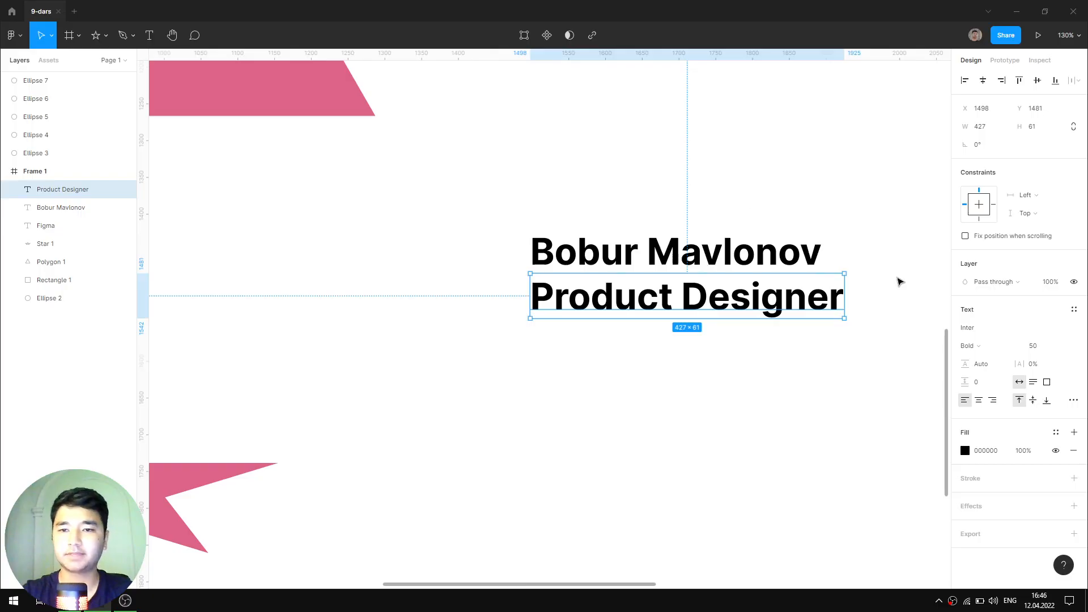
- Make Product Designer Medium weight and give the name text the dark/100 colour style
left_click(977, 346)
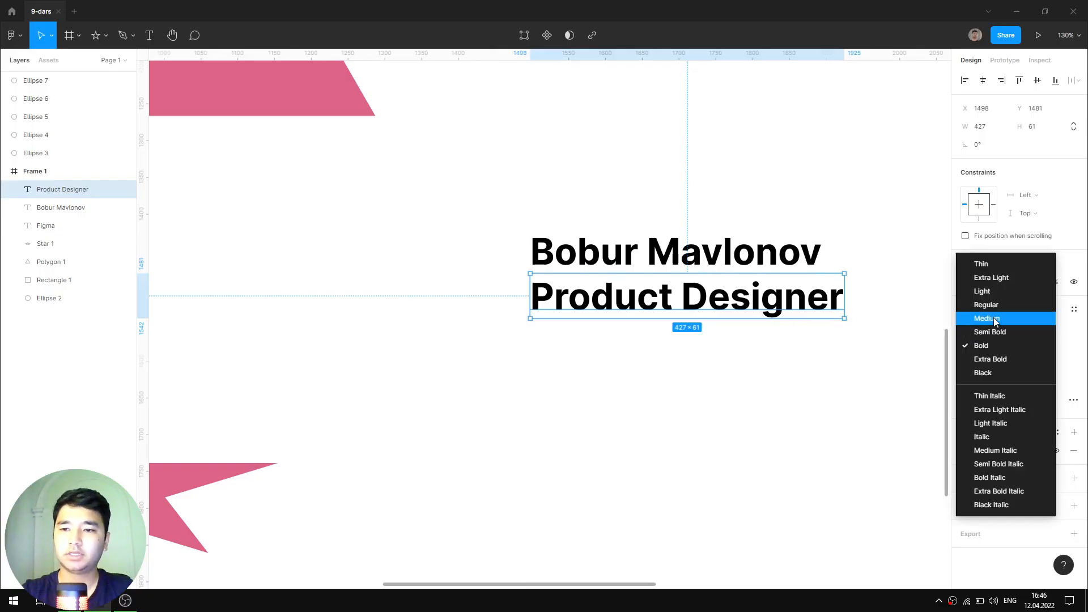
left_click(990, 319)
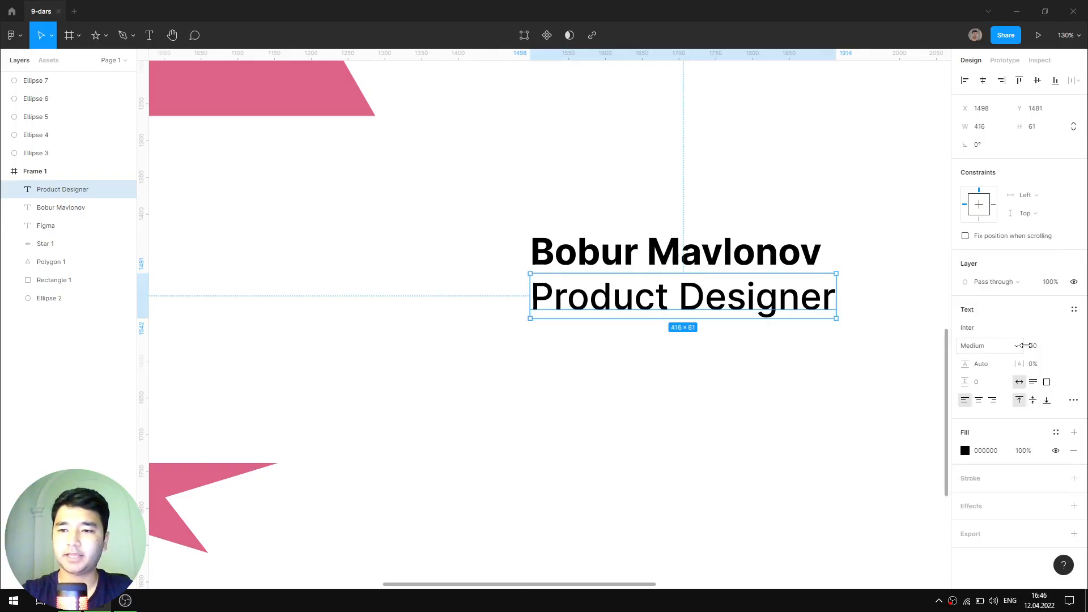
left_click(798, 262)
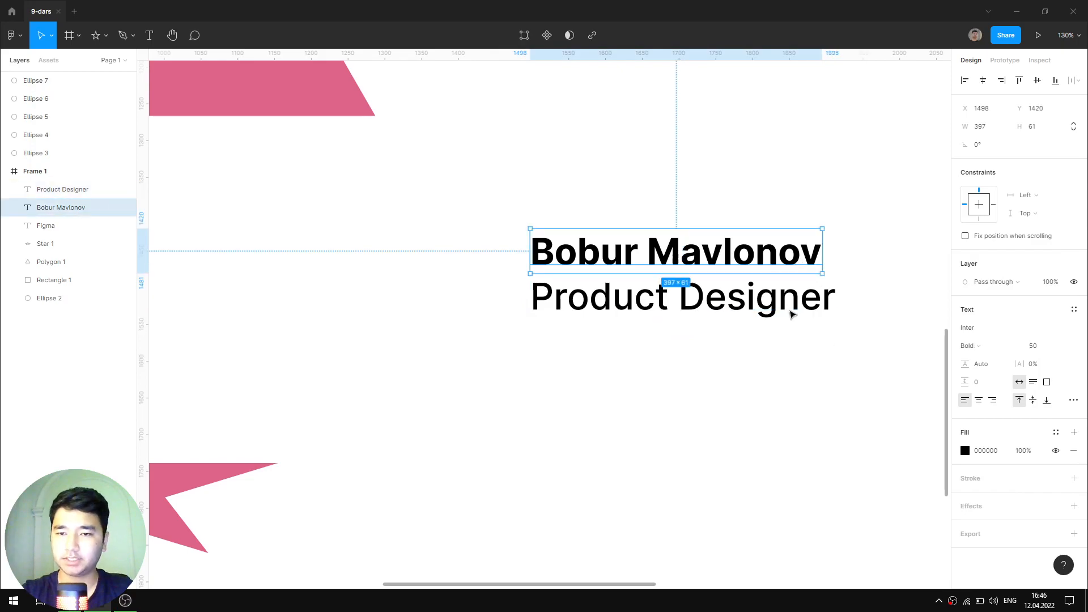
left_click(1055, 432)
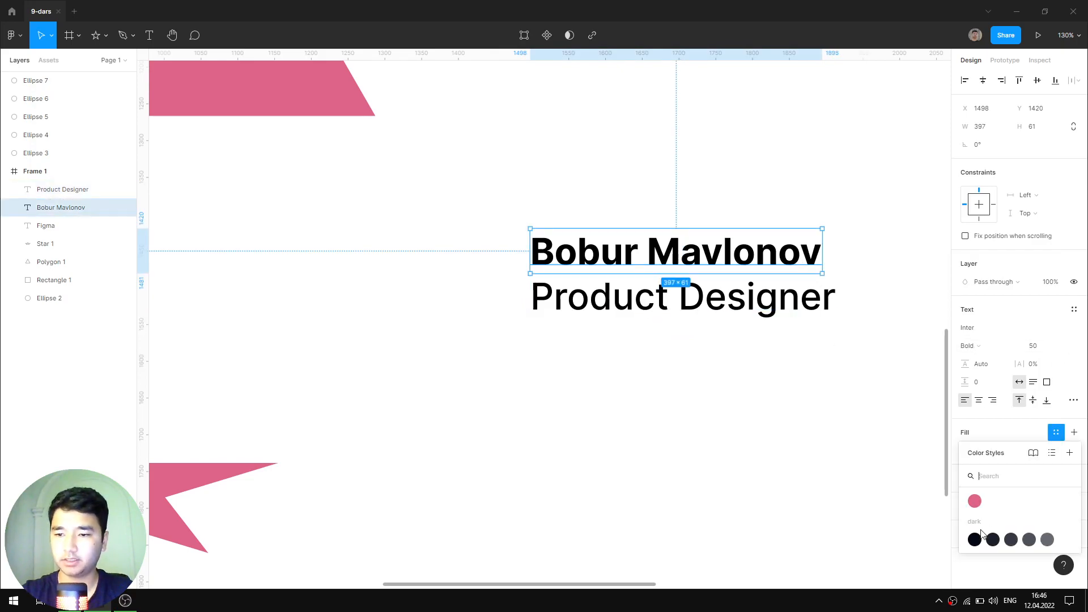
left_click(1051, 453)
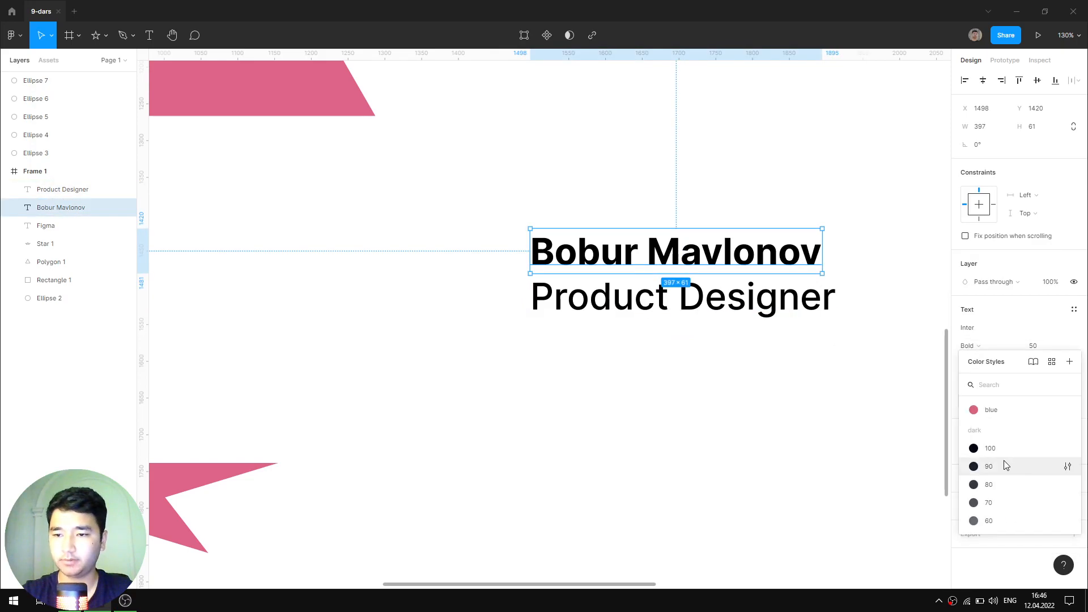
left_click(989, 448)
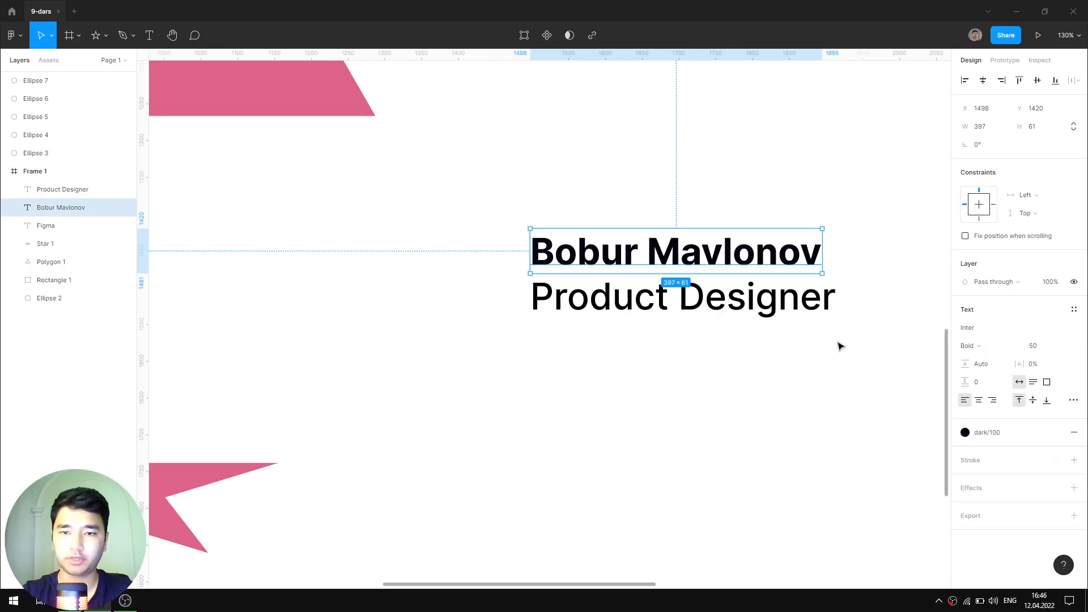
- Set Product Designer to Medium, font size 40, with the grey dark 60 colour style
left_click(798, 299)
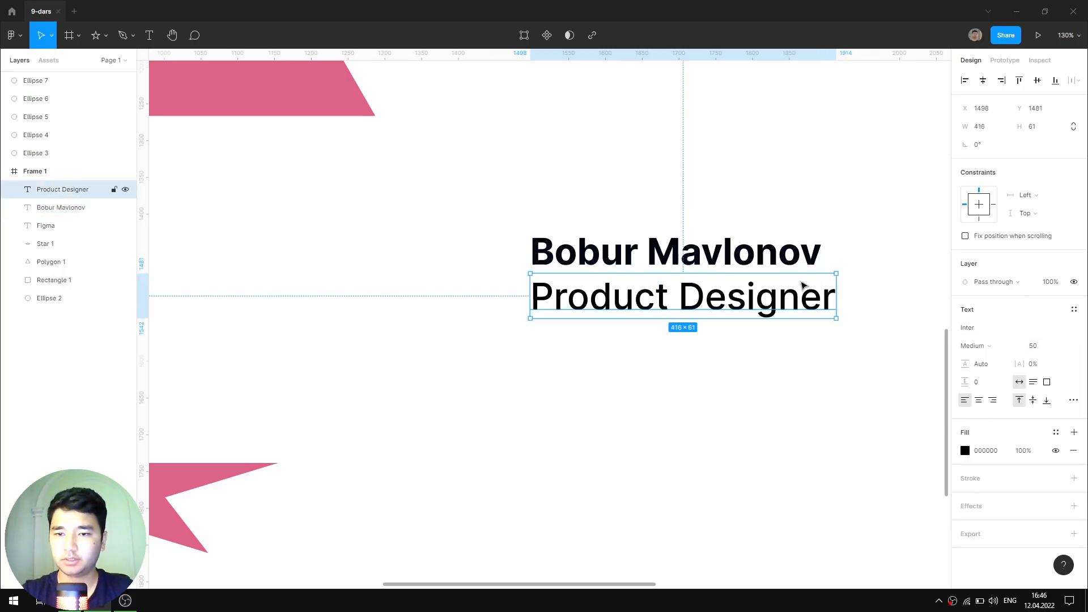
left_click(977, 346)
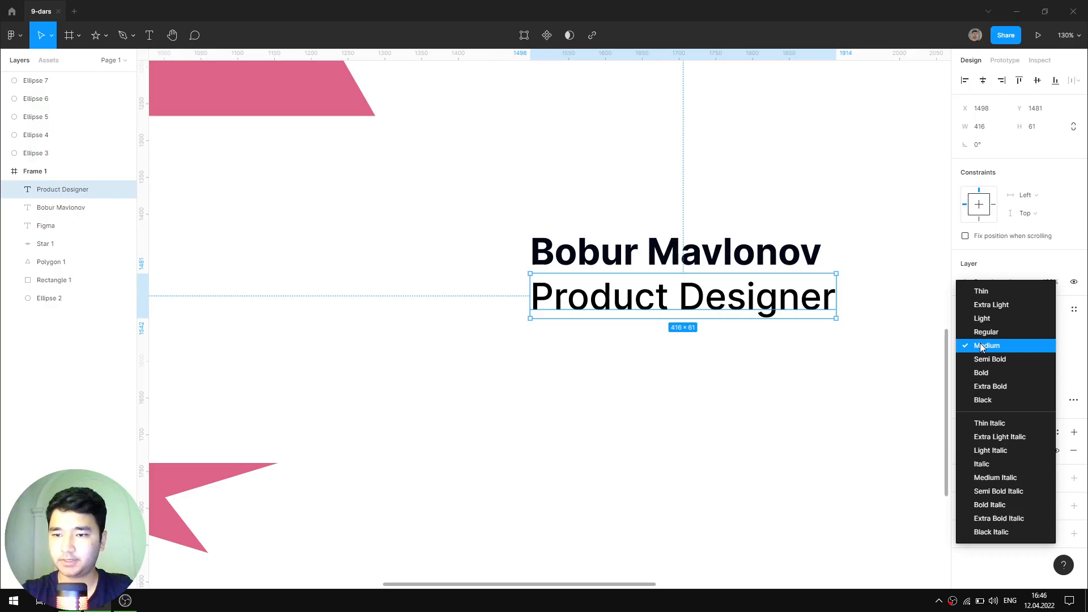
left_click(982, 347)
left_click(1041, 346)
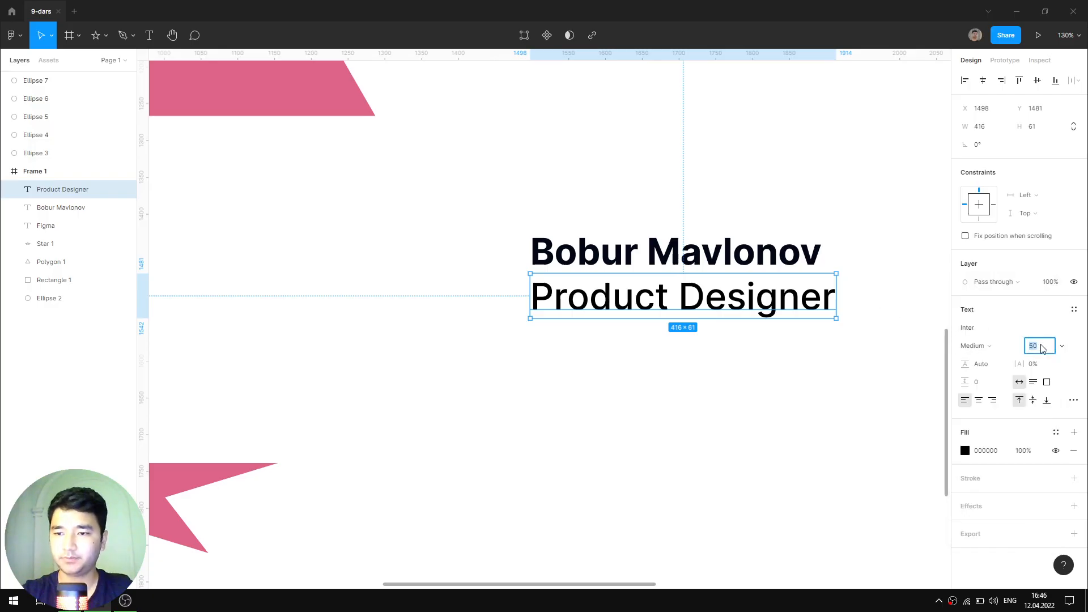
type("30")
key("Return")
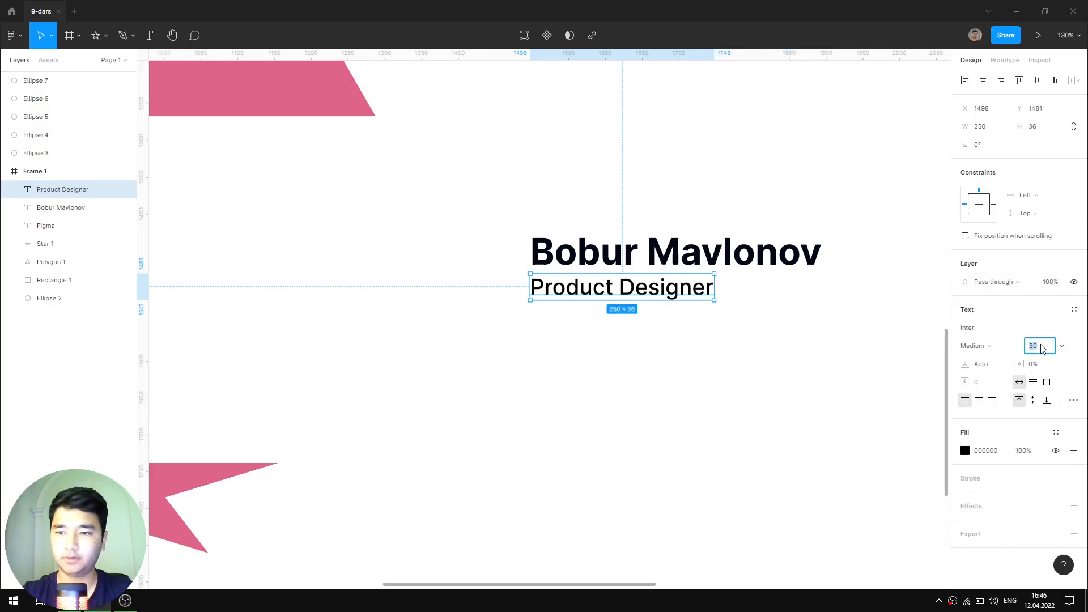
type("40")
key("Return")
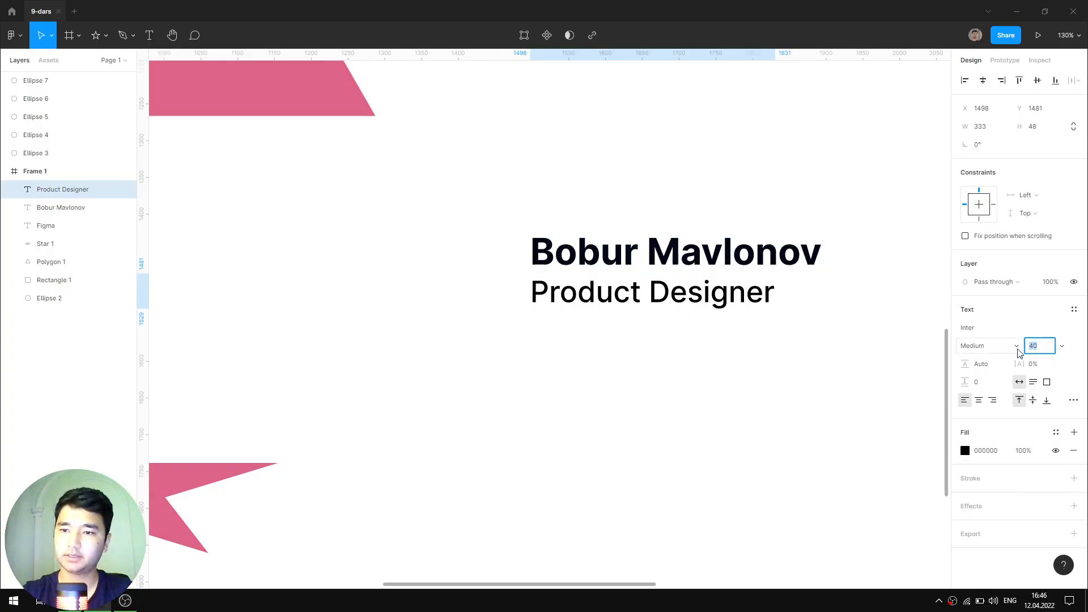
left_click(1055, 432)
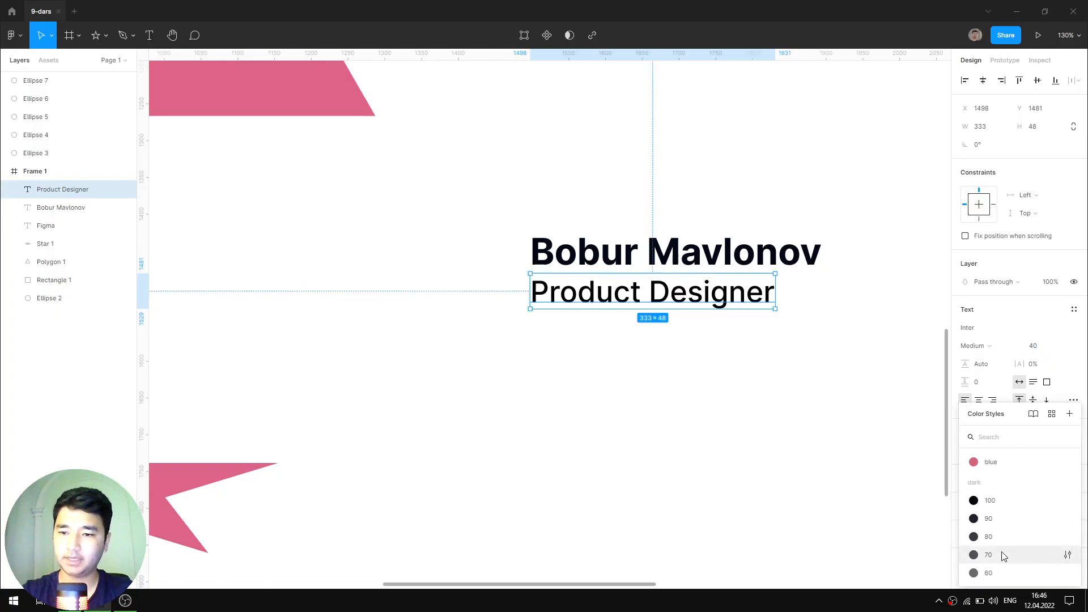
left_click(1000, 572)
- Select both the name and Product Designer lines to adjust the spacing between them
left_click(557, 201)
left_click_drag(557, 201, 650, 353)
left_click(995, 165)
- Set the spacing between the name and Product Designer lines, trying 4 then 8
type("4")
key("Return")
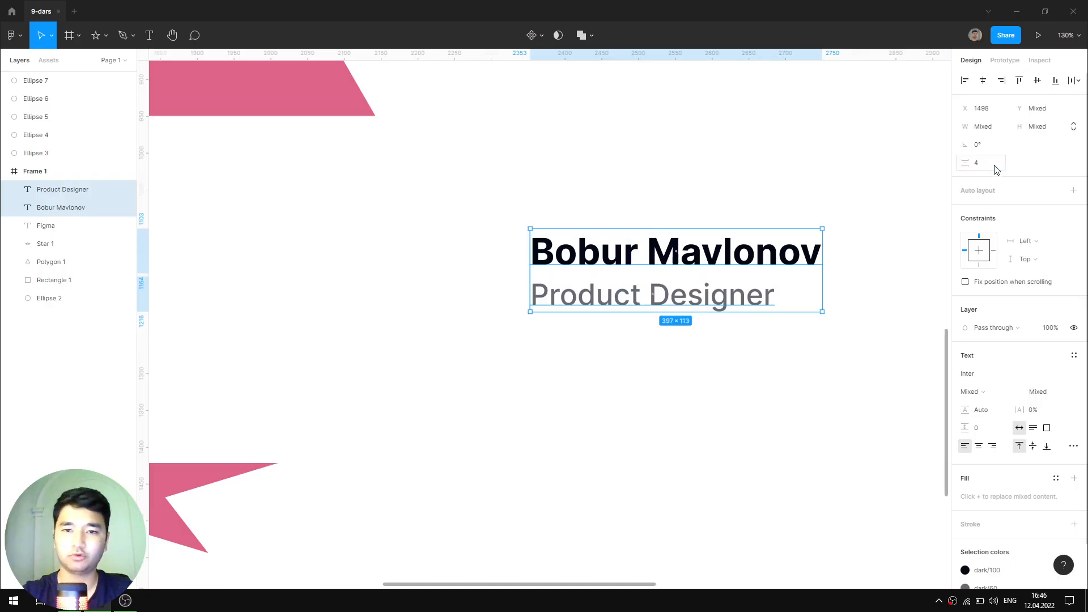
type("8")
left_click(621, 214)
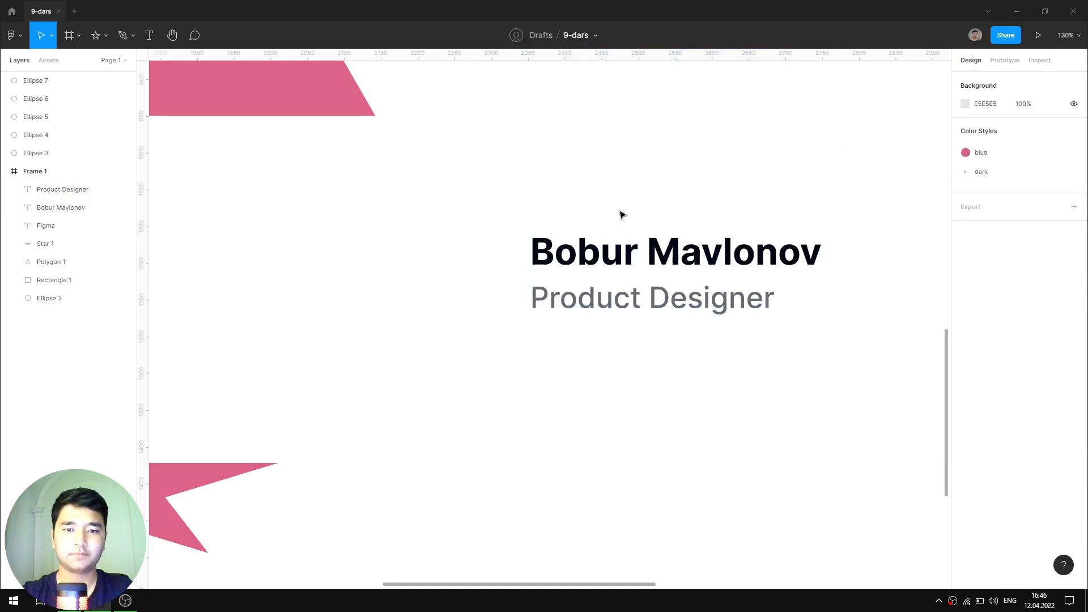
scroll(525, 315, "down", 5)
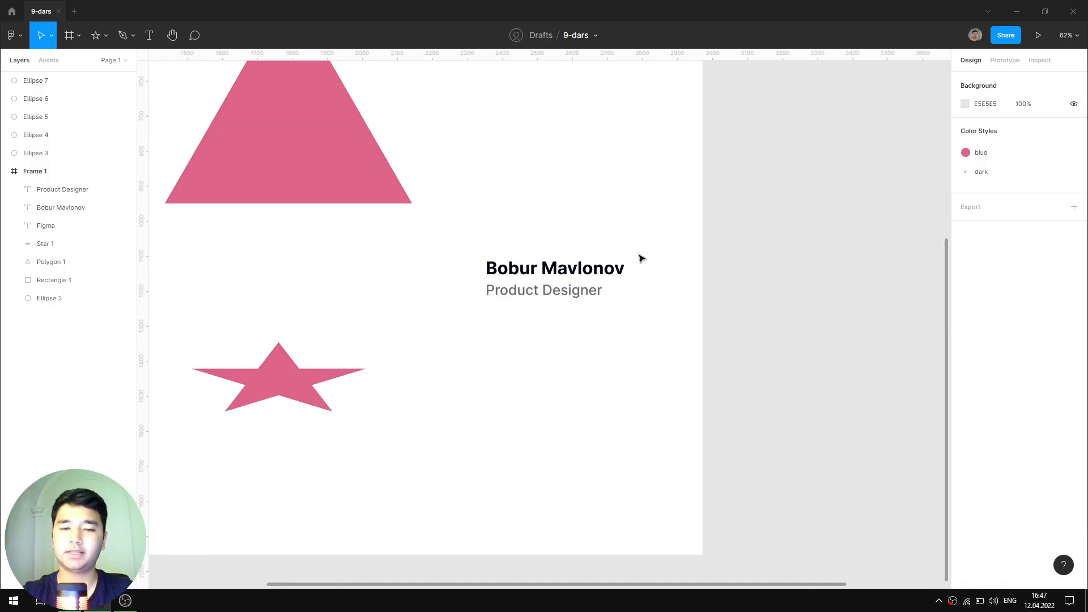
scroll(640, 258, "up", 3)
scroll(641, 258, "down", 5)
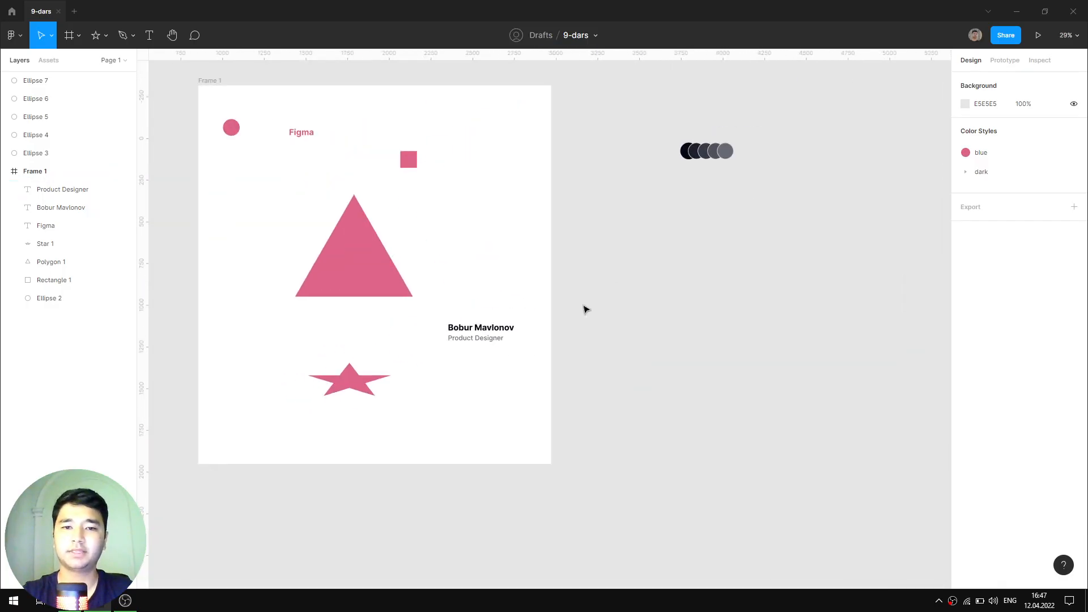
scroll(583, 309, "up", 2)
scroll(508, 351, "up", 3)
scroll(575, 304, "down", 2)
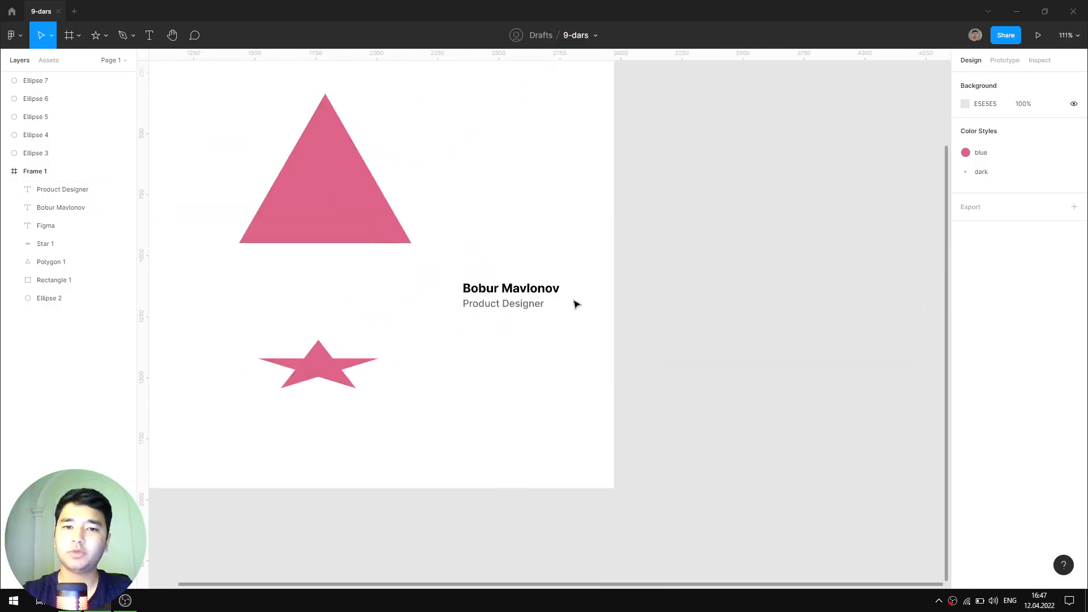
scroll(689, 238, "up", 3)
scroll(689, 238, "right", 2)
scroll(827, 175, "up", 3)
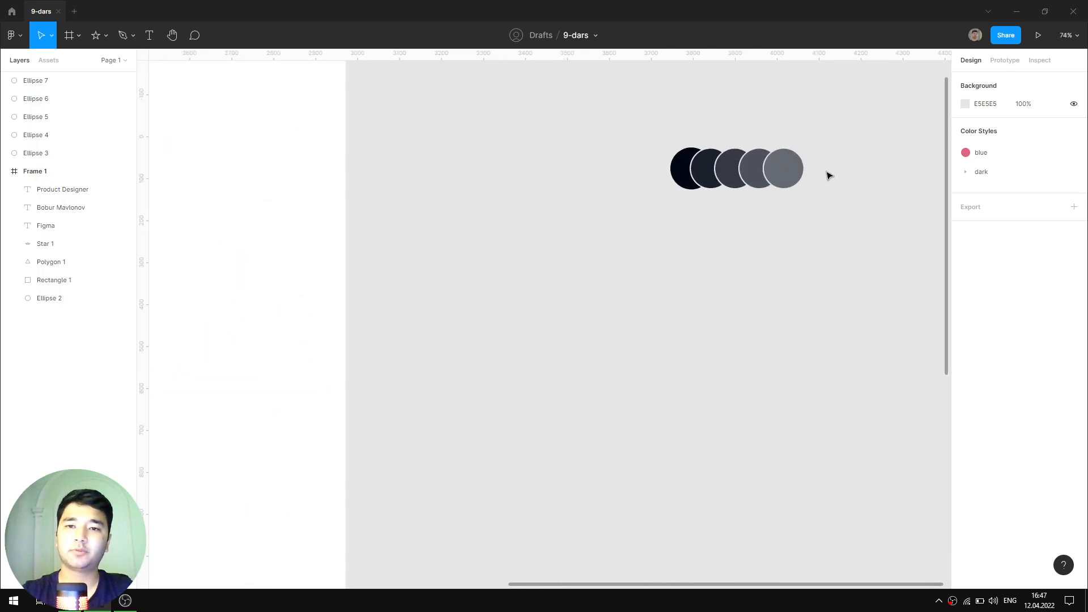
scroll(826, 175, "down", 3)
scroll(729, 249, "down", 2)
scroll(729, 250, "left", 1)
- Detach Product Designer's fill from its colour style, leaving a plain 676A73 colour
left_click(491, 392)
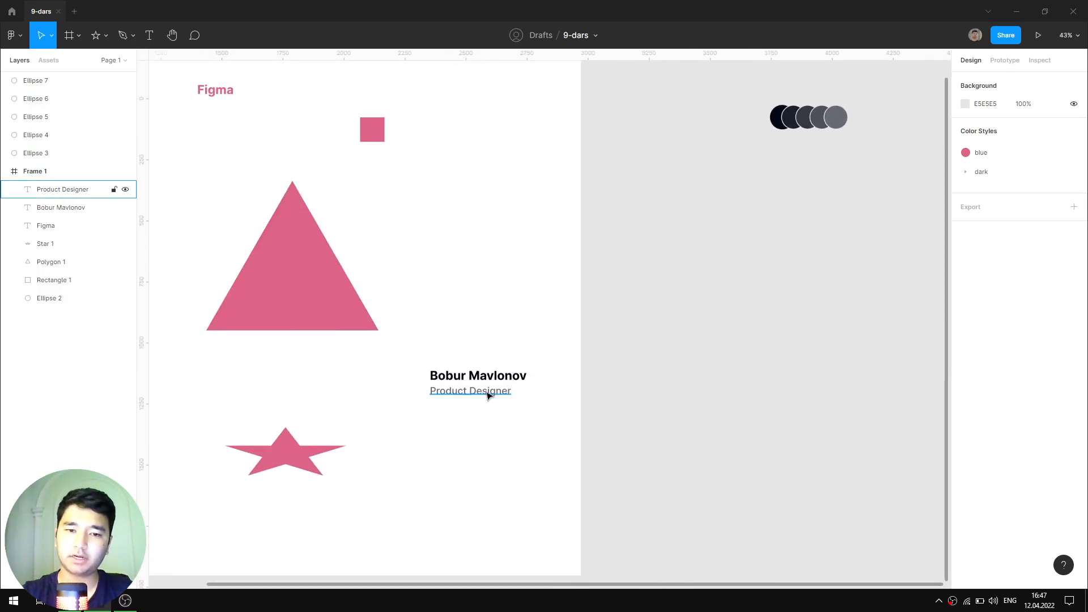
left_click(1071, 429)
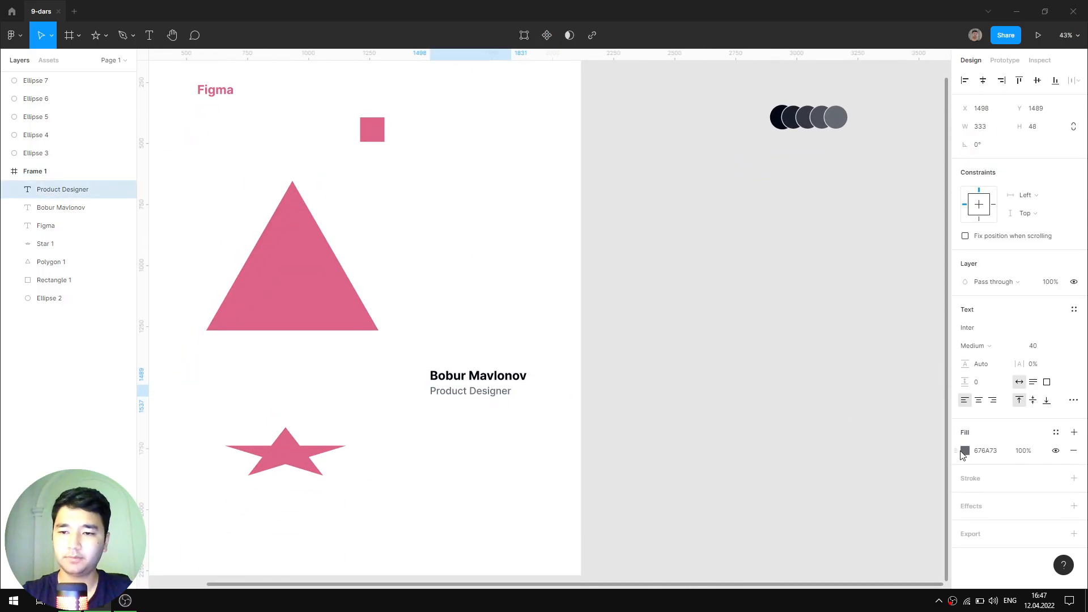
left_click(965, 450)
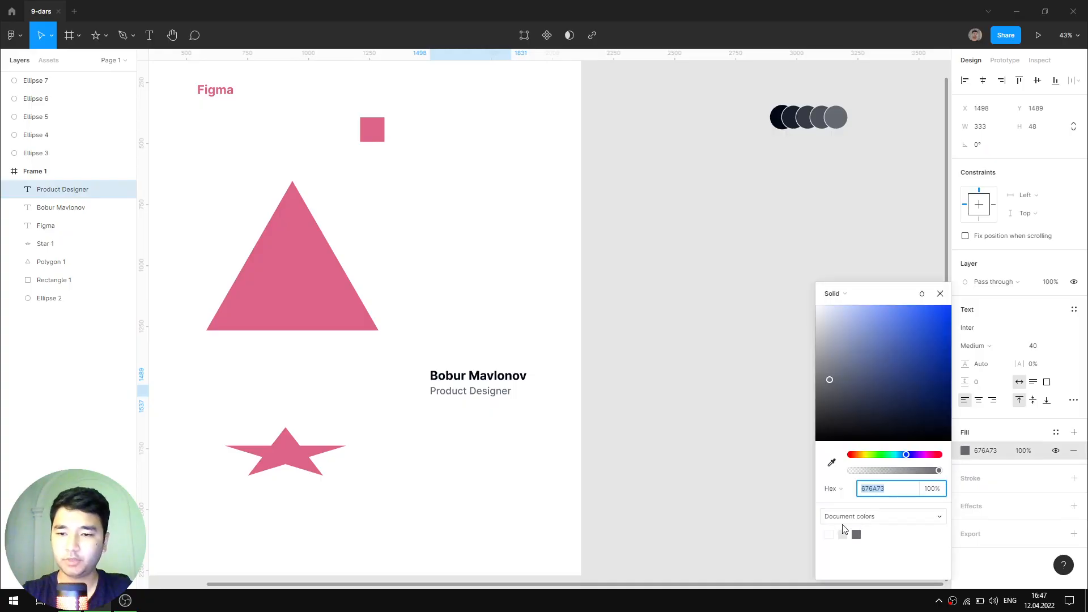
left_click(939, 293)
left_click(682, 319)
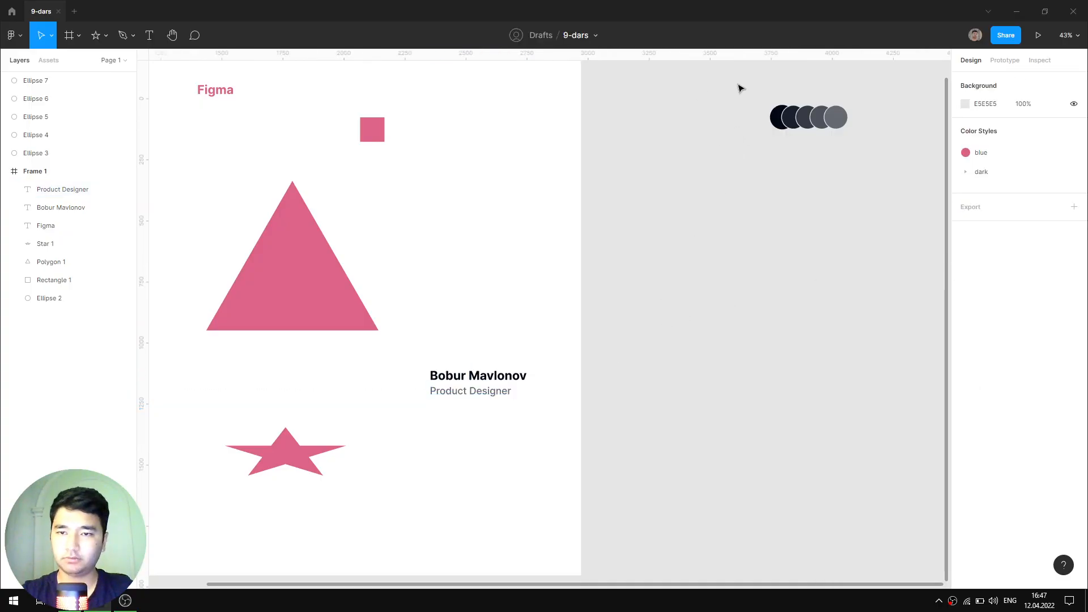
- Select the darkest circle, then pan to show the frame's top and the dark circles
scroll(829, 89, "up", 10, "ctrl")
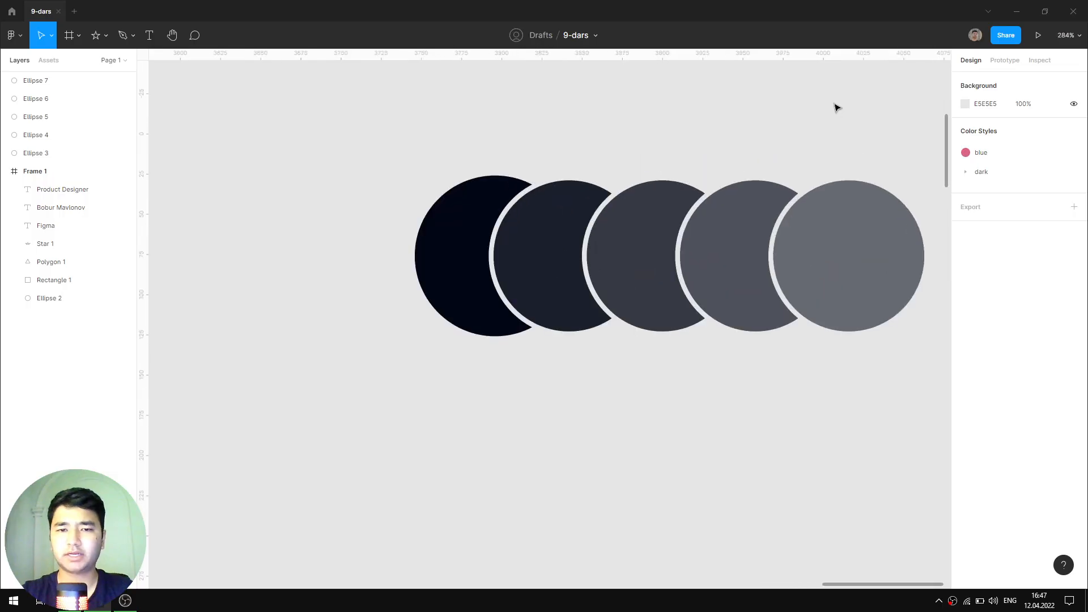
left_click(478, 223)
scroll(592, 311, "down", 10, "ctrl")
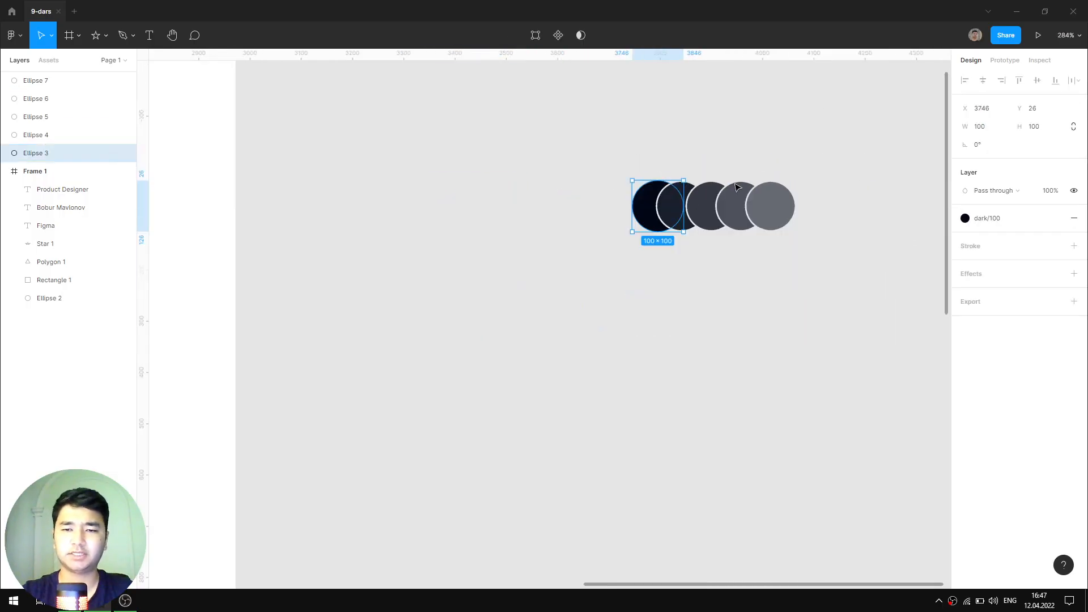
scroll(592, 311, "down", 3)
scroll(592, 311, "left", 3)
left_click(726, 300)
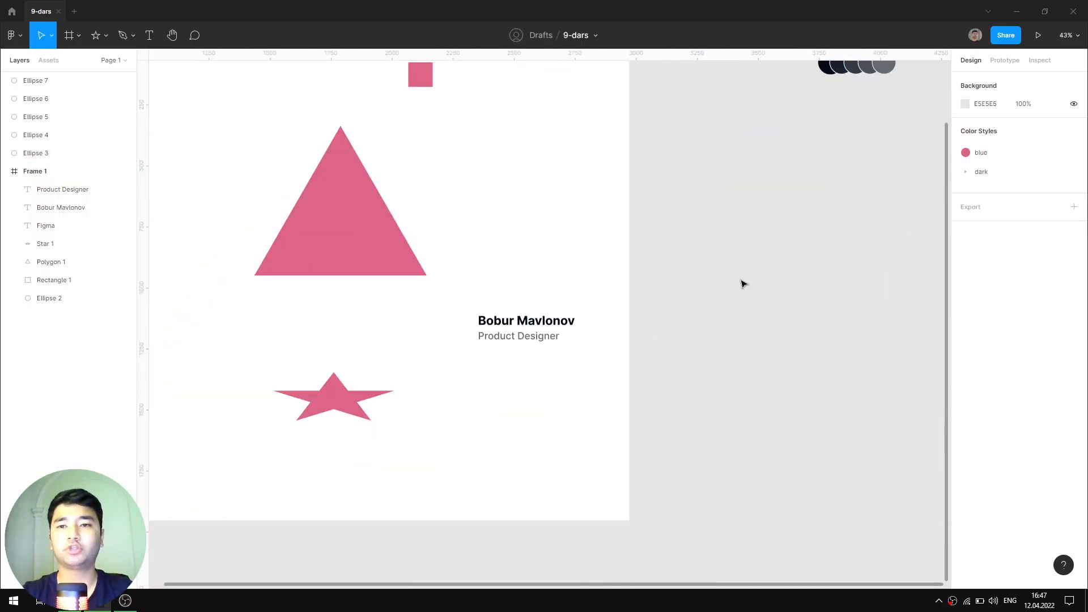
left_click_drag(841, 236, 774, 311)
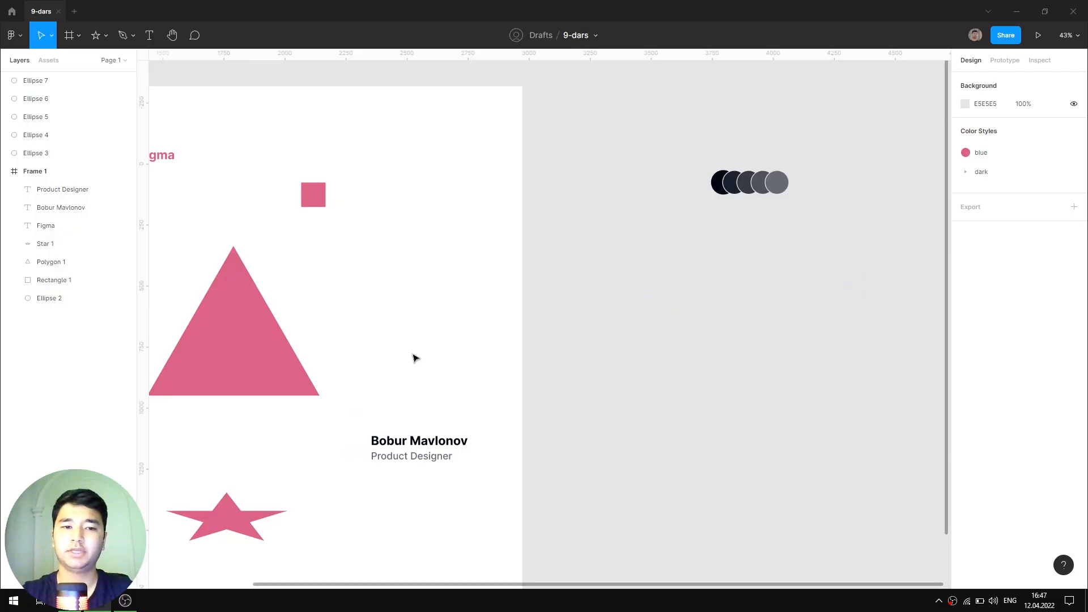
- Inspect the pink triangle's measurements and CSS, then select the bold name heading
left_click(262, 332)
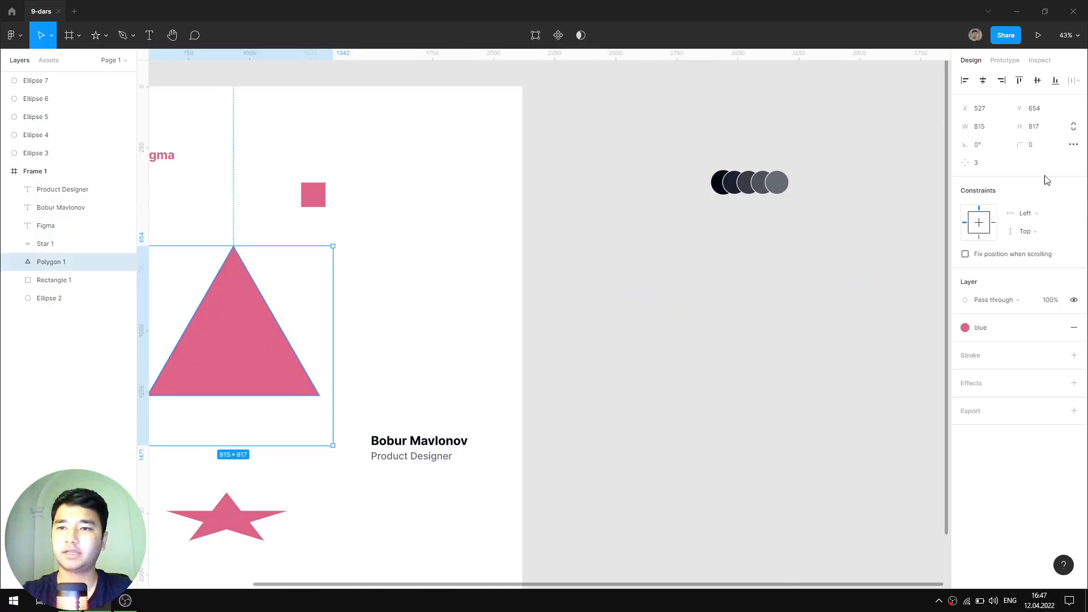
left_click(1040, 60)
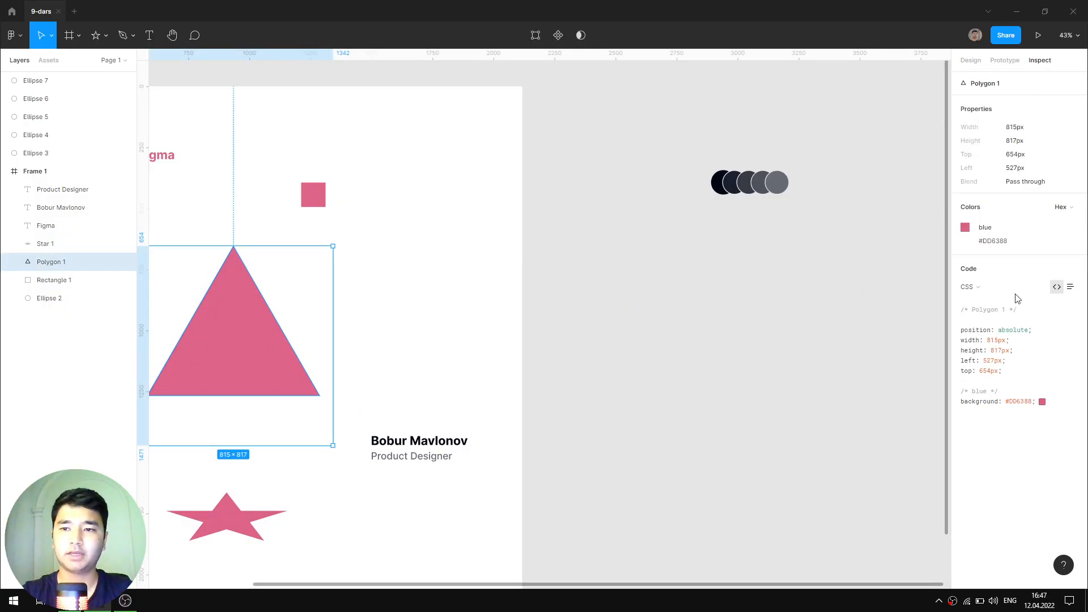
left_click(751, 290)
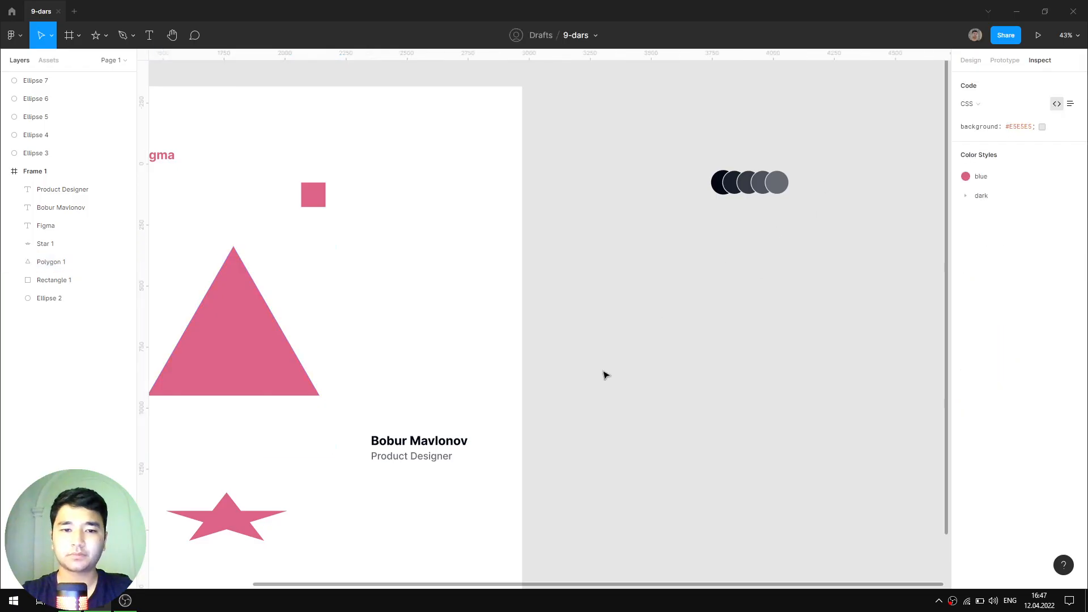
left_click(442, 448)
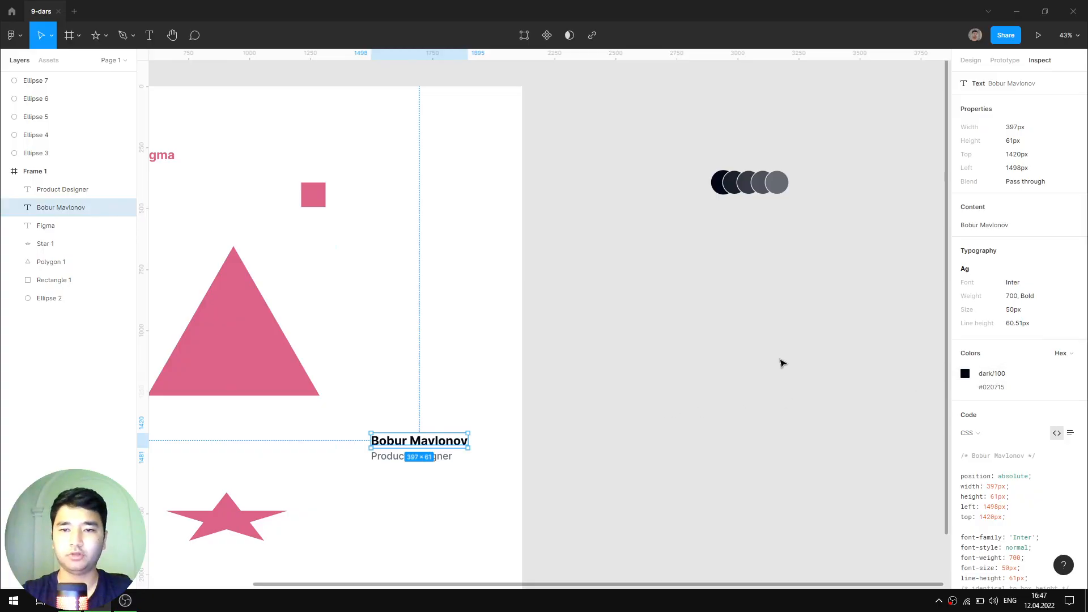
left_click(970, 61)
- Show Product Designer's Inspect specs: Inter Medium 40px, 333×48 px, left 1498, top 1489
scroll(799, 168, "up", 5)
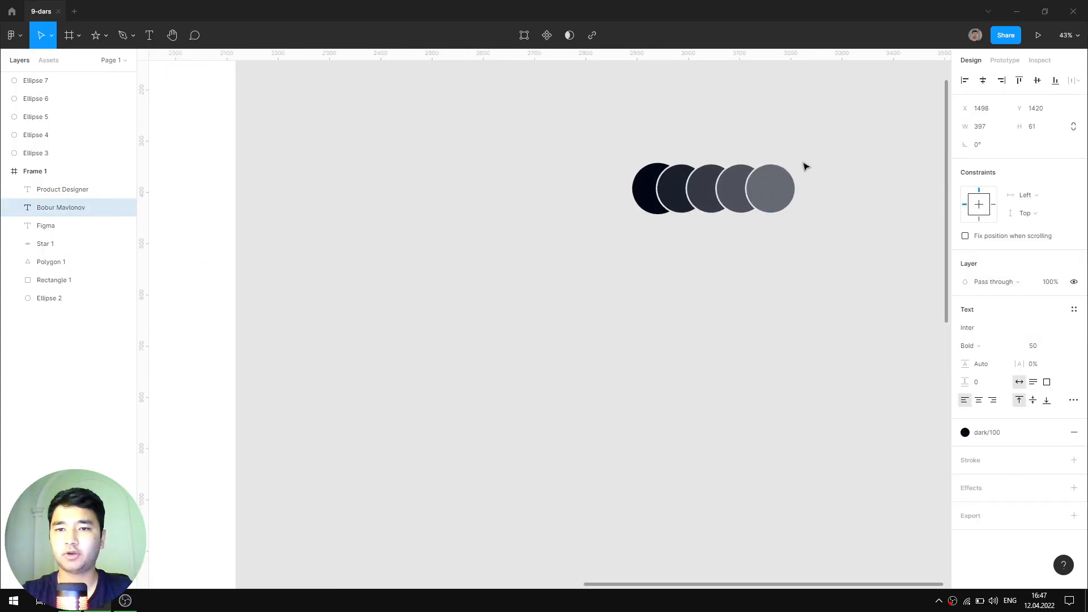
left_click(856, 117)
left_click_drag(855, 117, 749, 177)
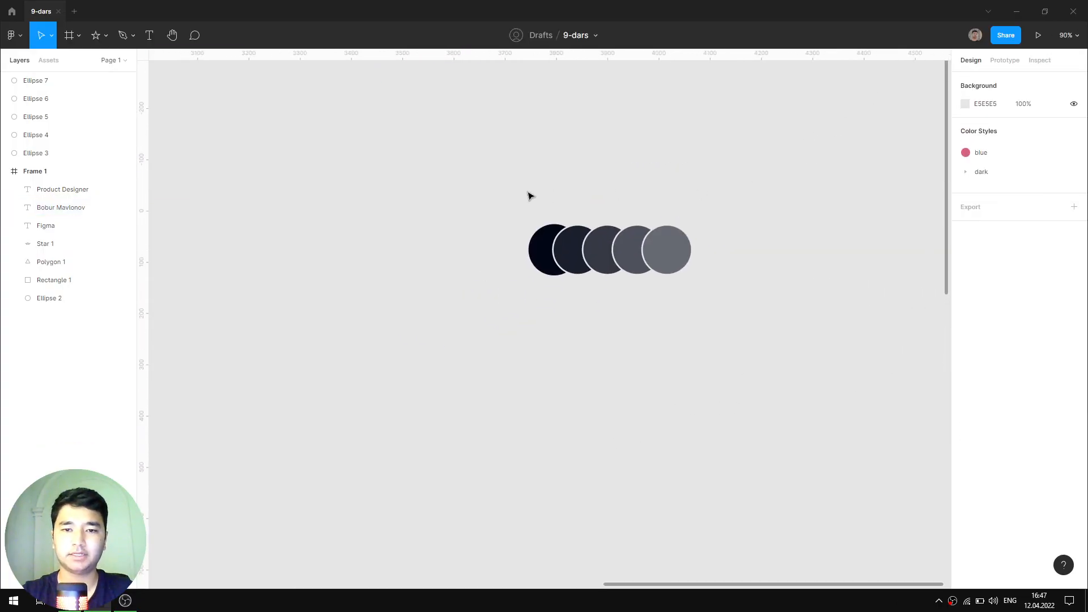
scroll(707, 217, "up", 3)
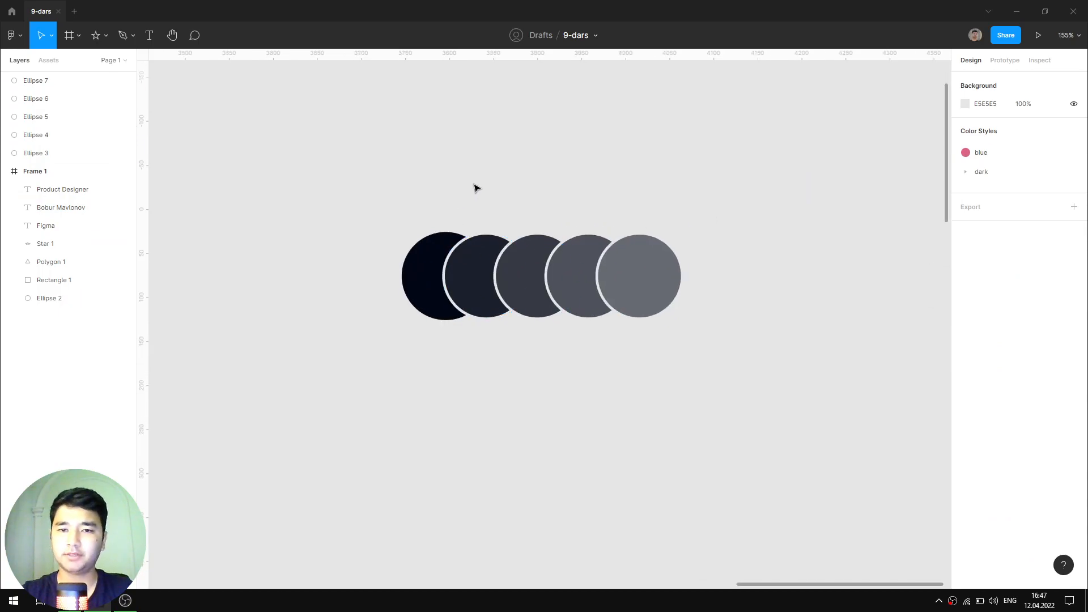
scroll(721, 209, "down", 6)
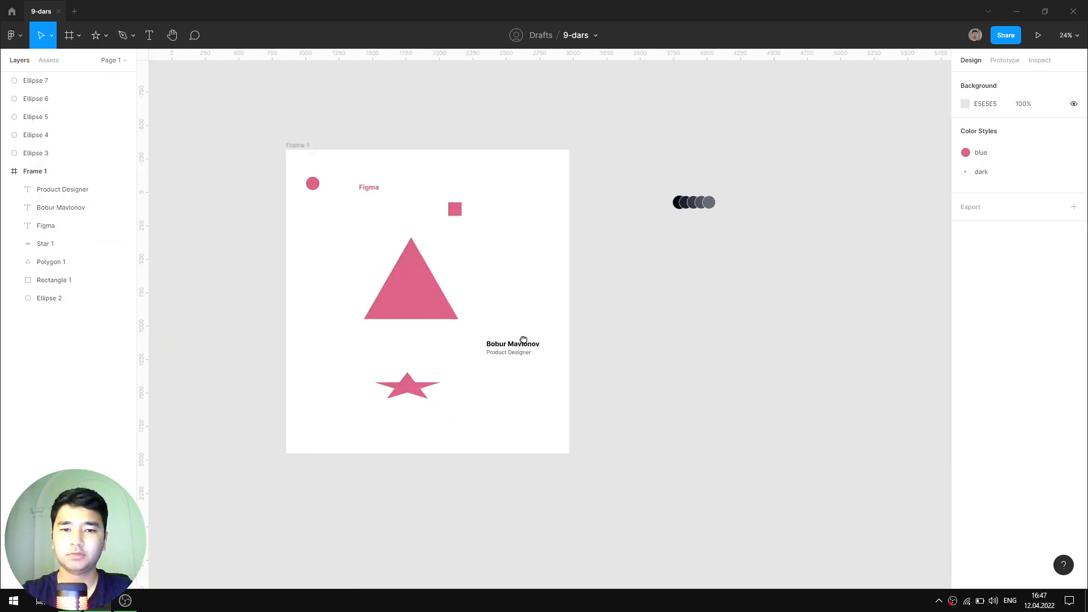
scroll(521, 342, "up", 4)
left_click(556, 268)
left_click(1039, 60)
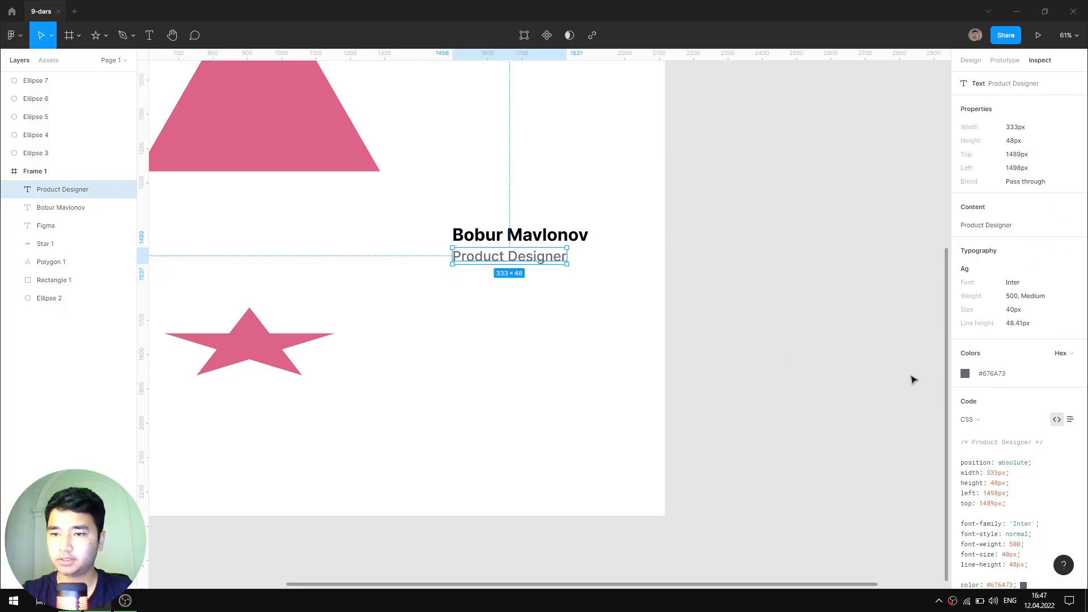
- Relink Product Designer's fill to dark/60 and confirm #676A73 in its CSS specs
left_click(970, 60)
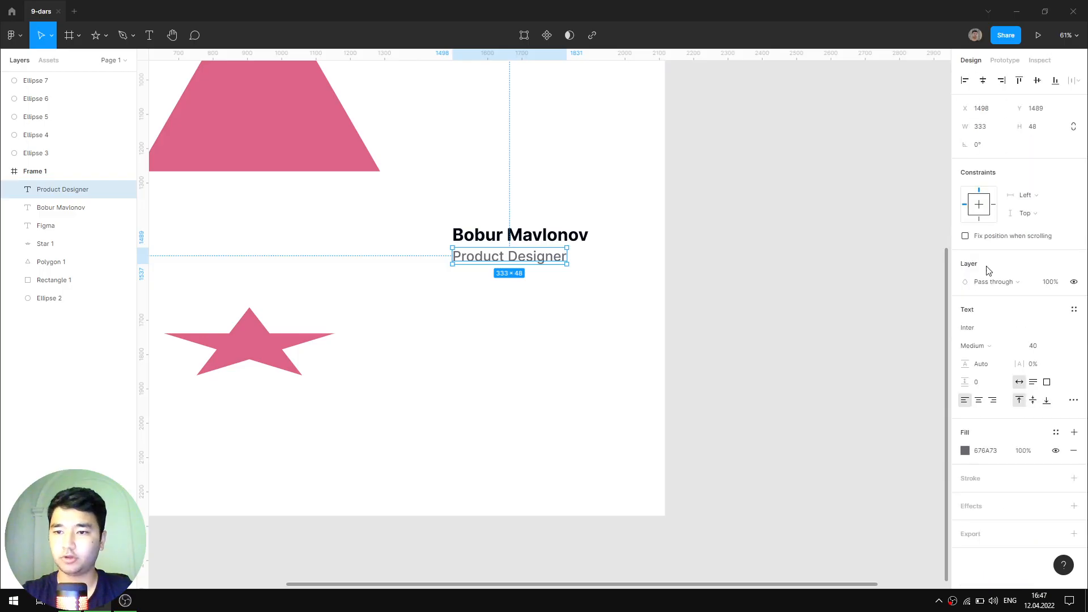
left_click(1056, 432)
left_click(1007, 573)
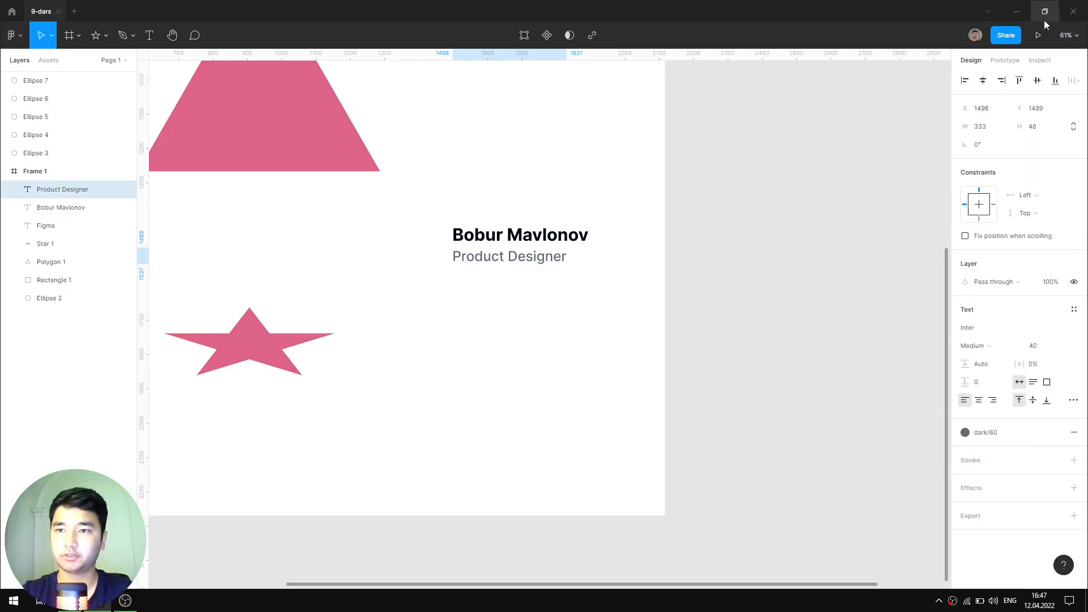
left_click(1039, 60)
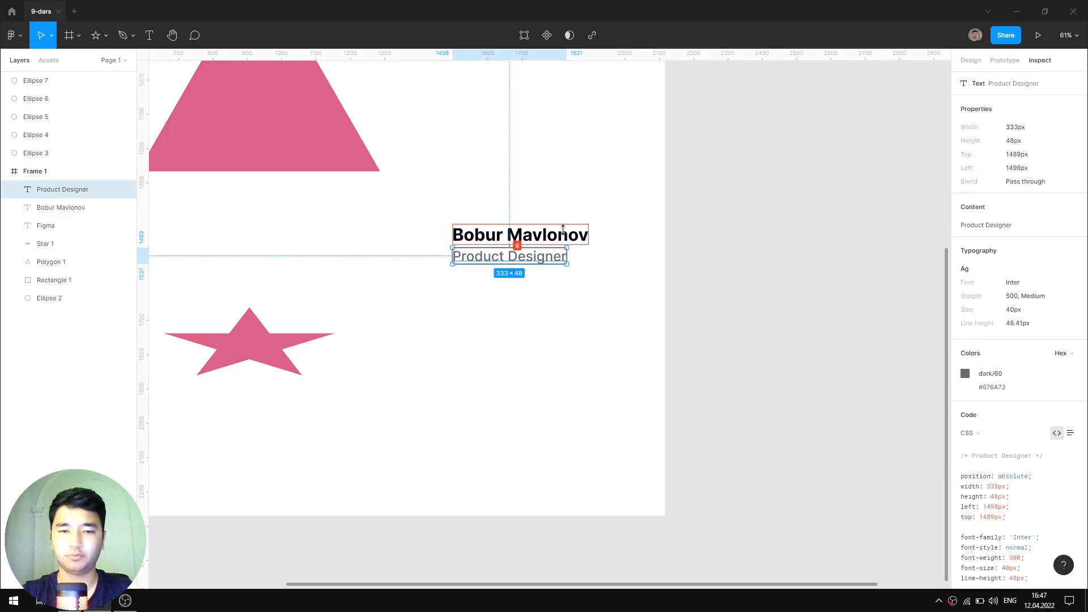
key("shift+1")
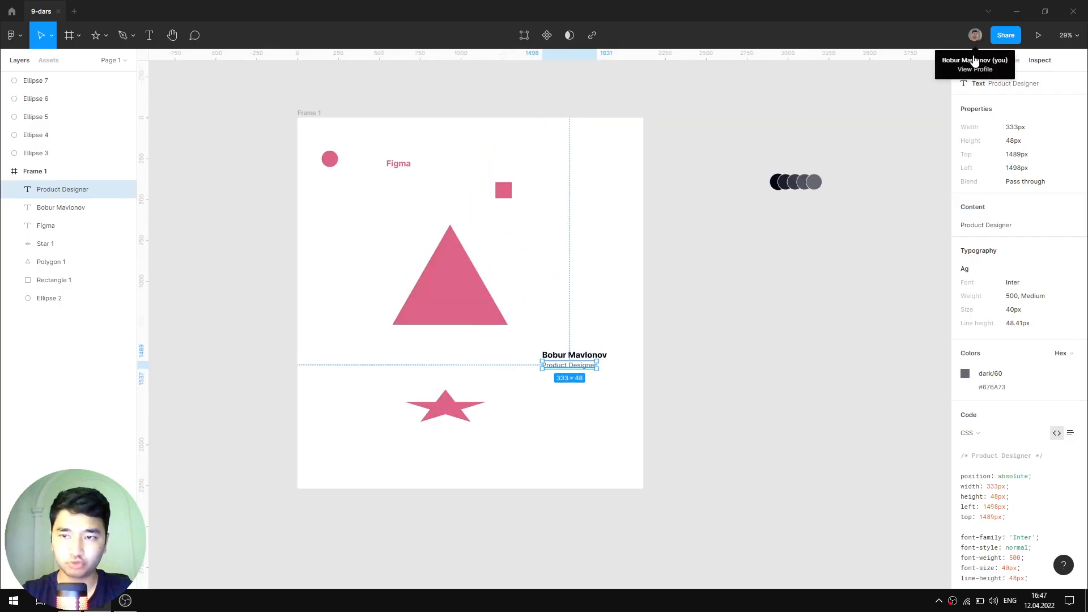
- Visit the Figma home browser, return to the 9-dars file, and select the five dark circles
left_click(974, 64)
left_click(38, 12)
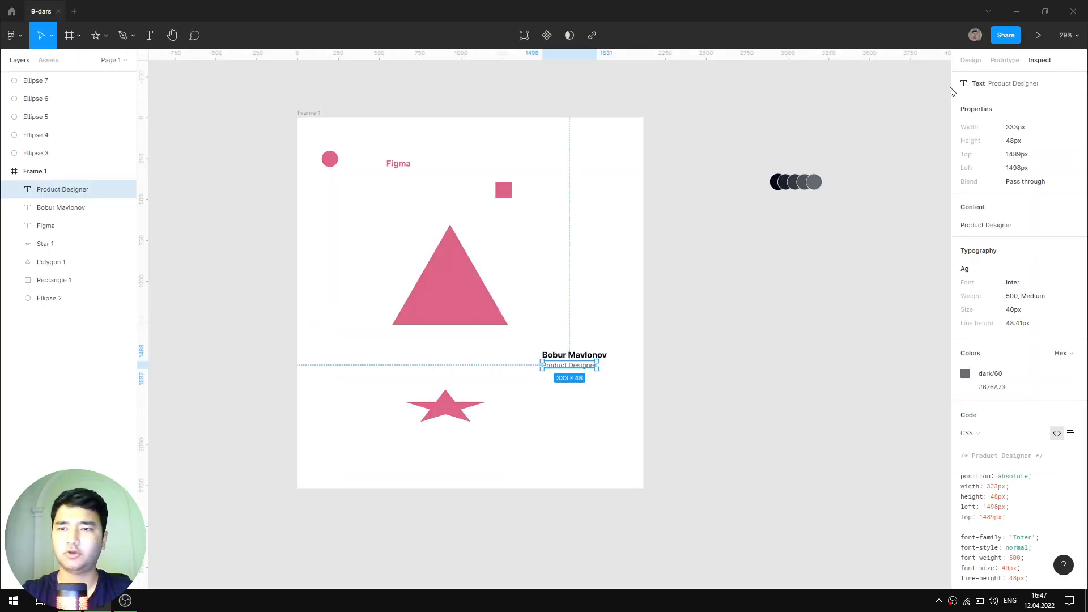
scroll(714, 282, "down", 2)
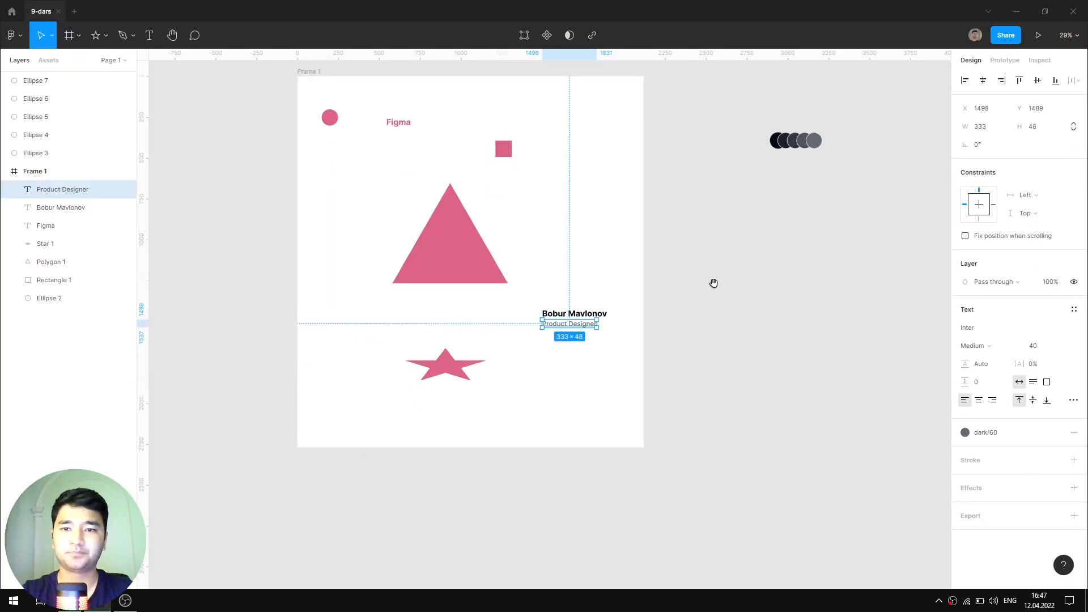
scroll(767, 219, "up", 1)
left_click_drag(891, 86, 735, 165)
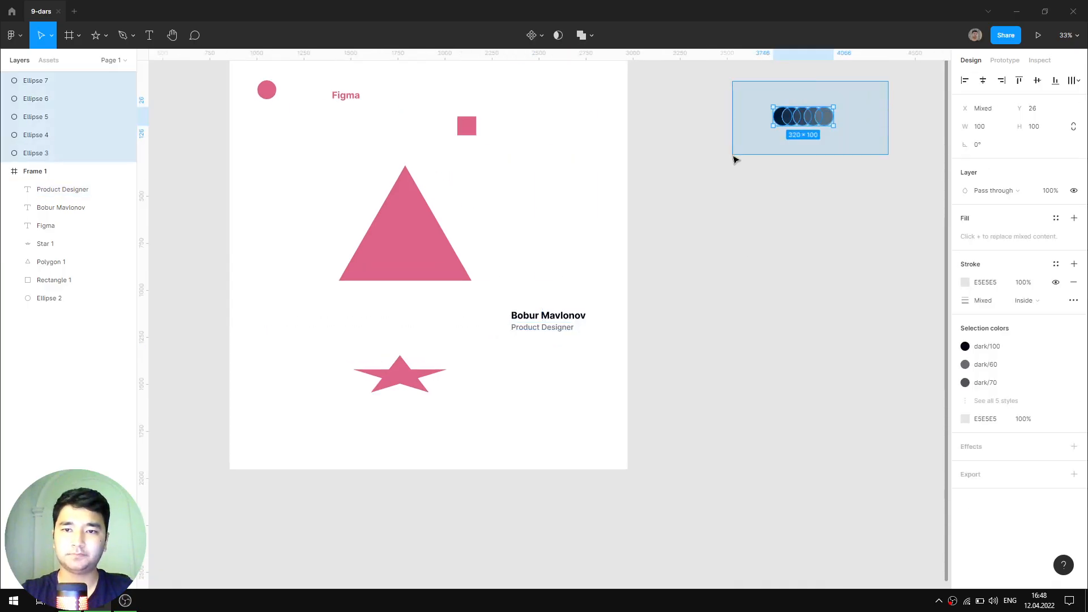
- Delete the five selected ellipses, then Alt-drag a copy of the name and Product Designer texts downward
key("Delete")
left_click_drag(602, 264, 534, 385)
scroll(657, 306, "up", 3)
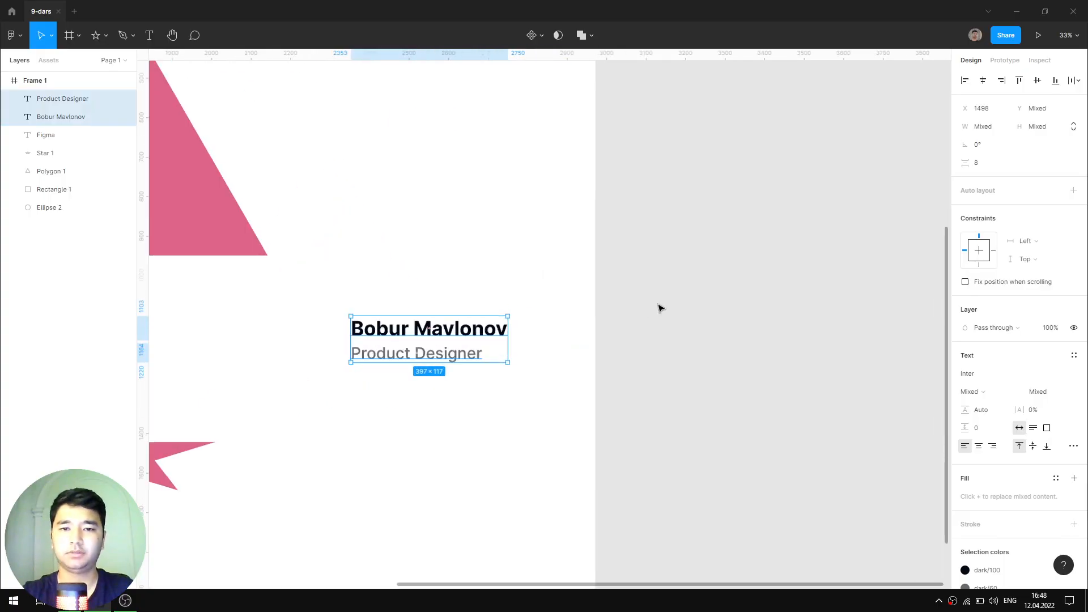
left_click(535, 415)
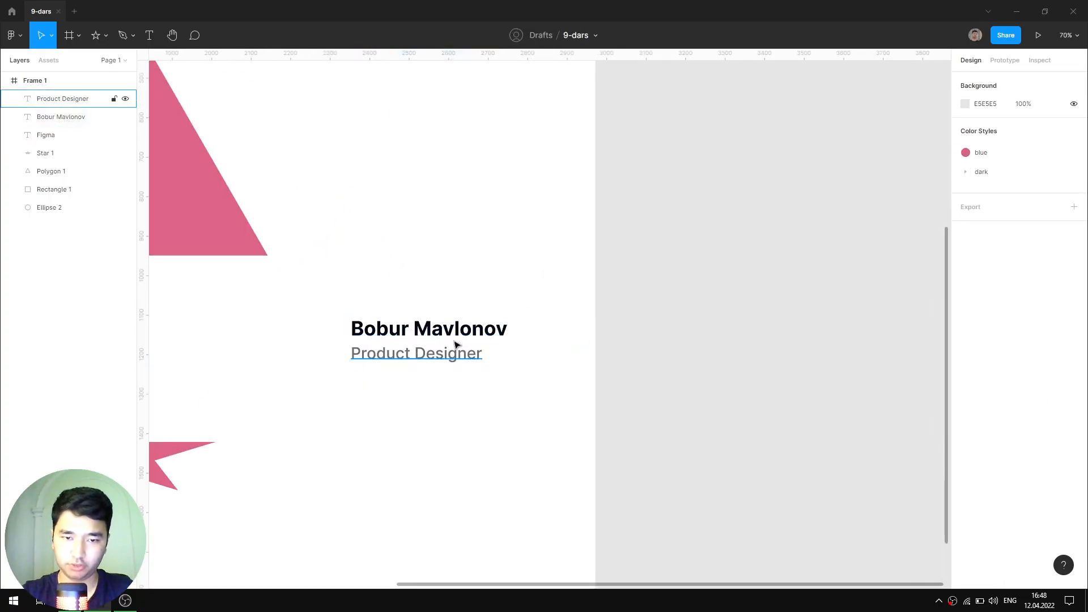
left_click_drag(451, 429, 676, 272)
left_click_drag(719, 145, 624, 224)
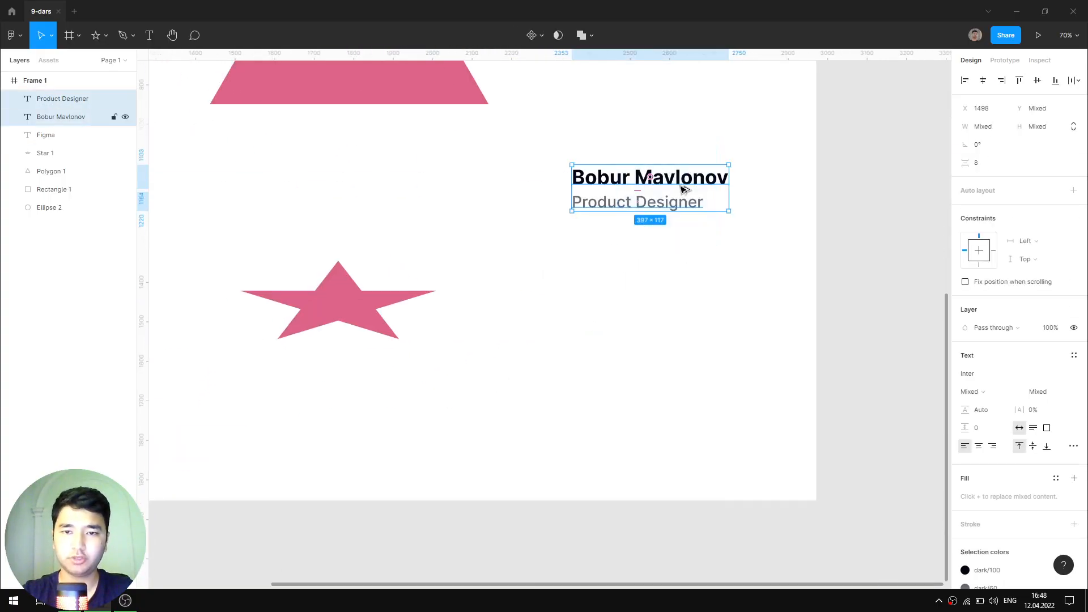
left_click_drag(682, 185, 639, 347)
key("shift+2")
- Save the bold name heading's type as a new text style 'title 50px' (50/Auto)
scroll(749, 270, "down", 1)
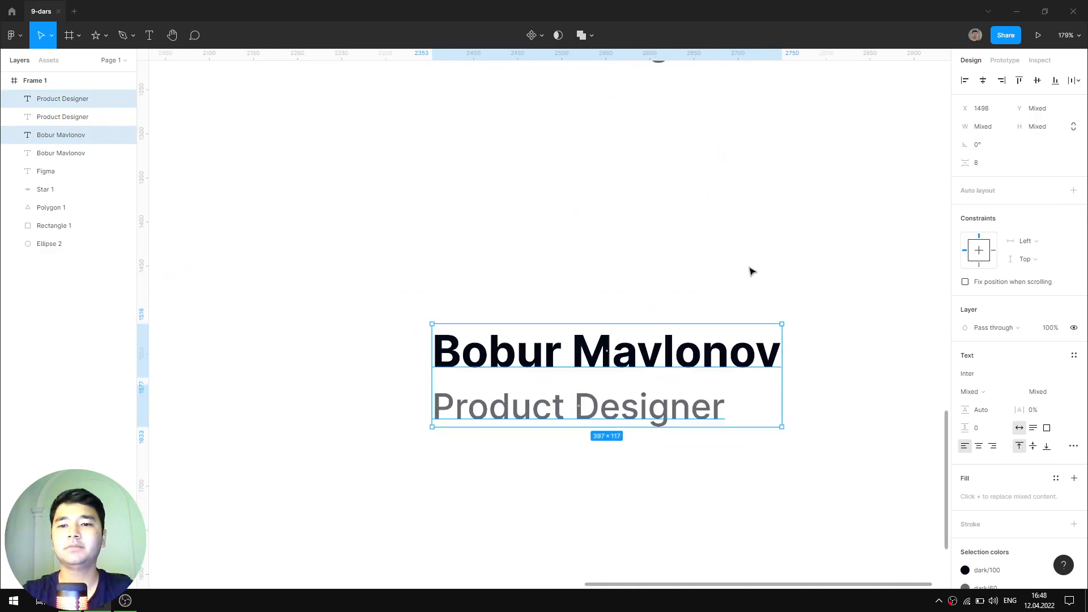
left_click(749, 270)
left_click(718, 363)
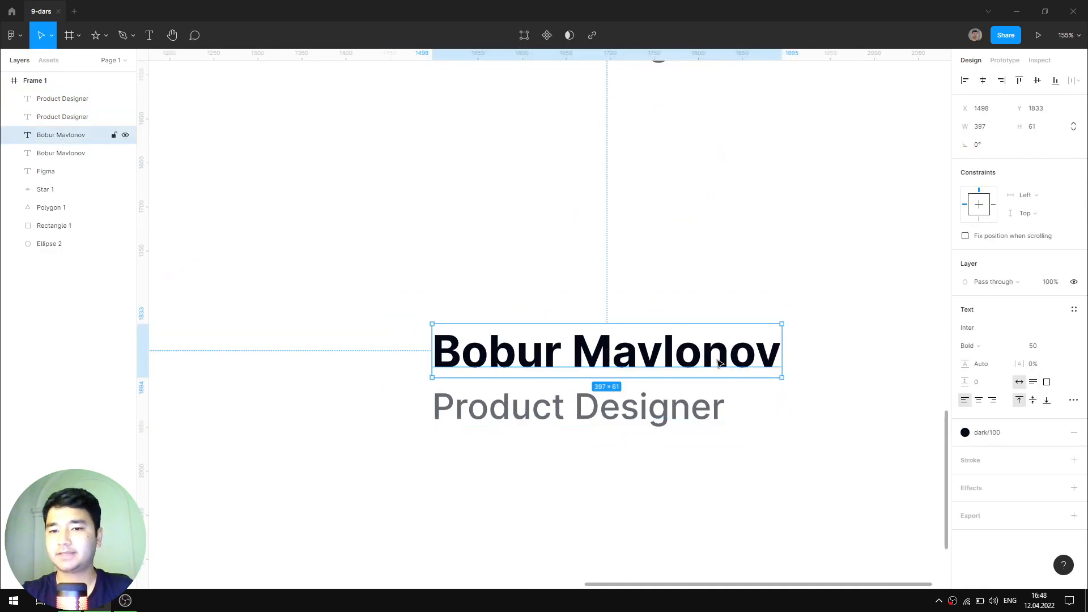
left_click(1073, 311)
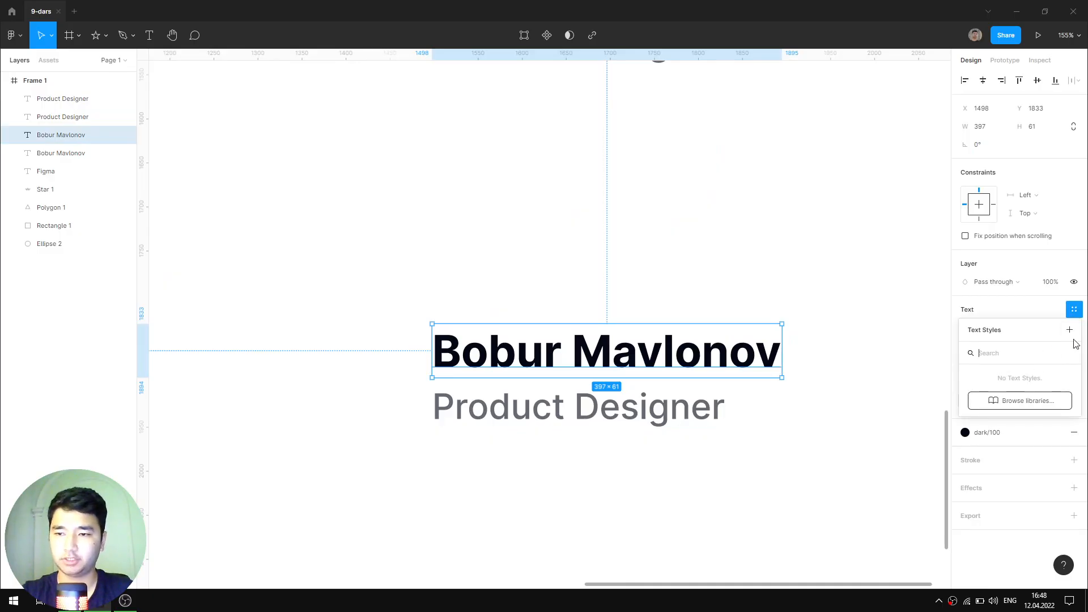
left_click(1069, 329)
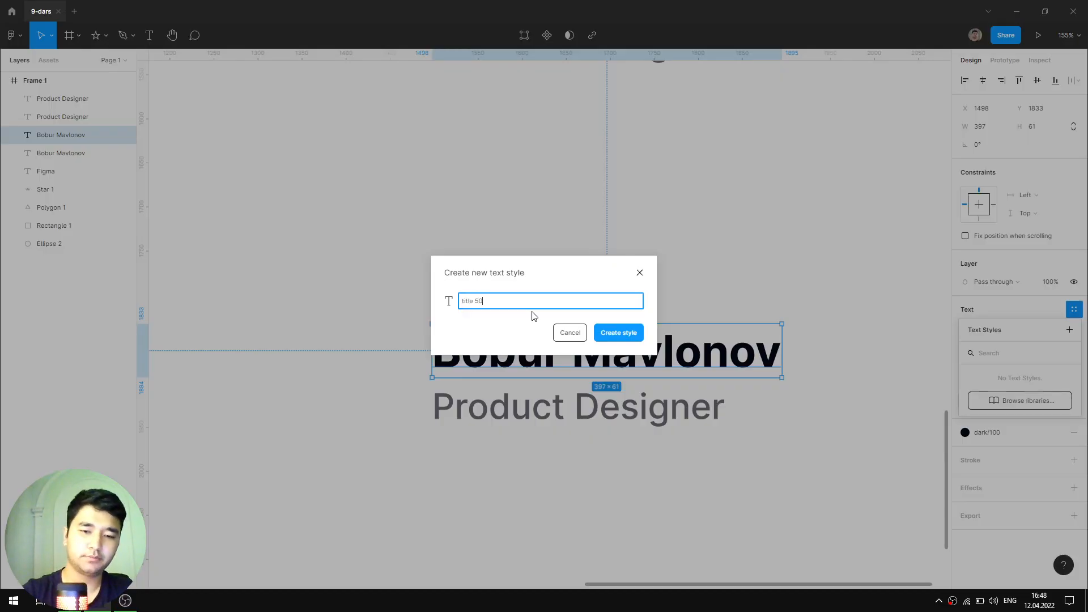
type("title 50px")
key("Return")
left_click(655, 245)
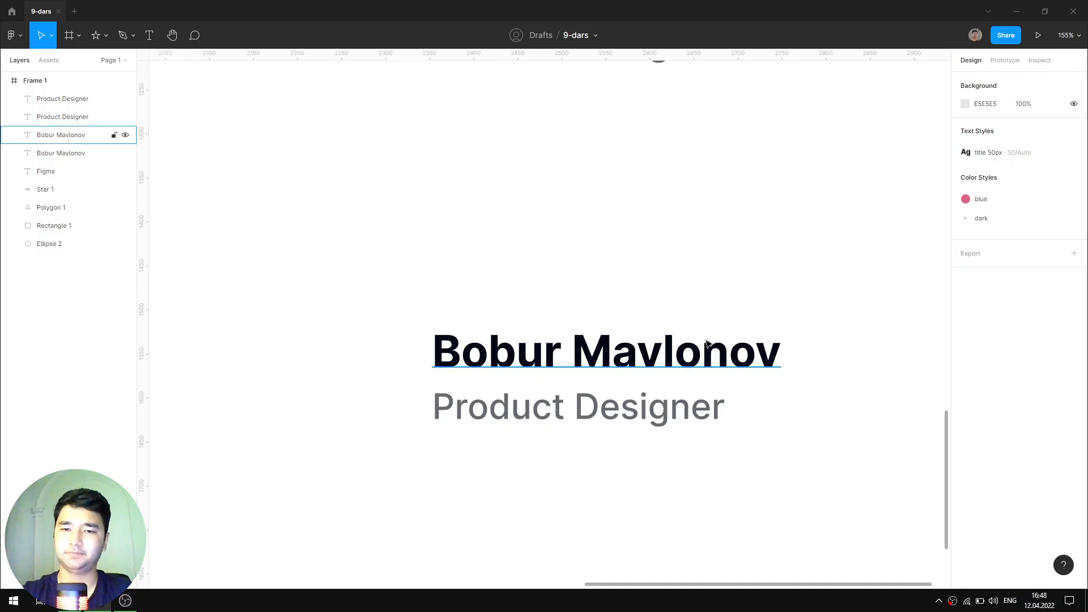
left_click(637, 366)
scroll(809, 287, "down", 5)
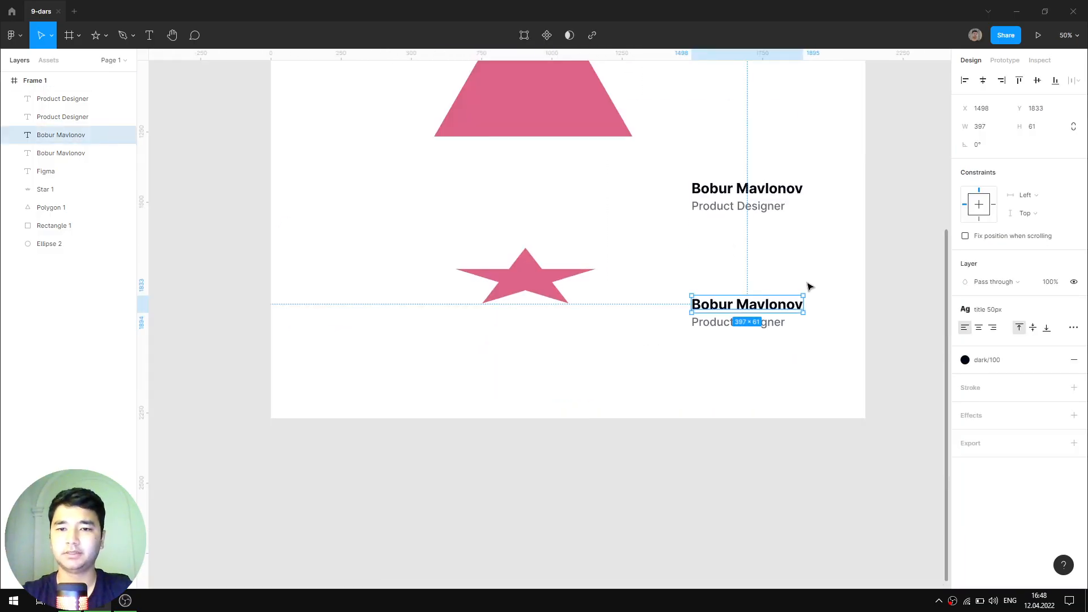
scroll(827, 323, "up", 3)
scroll(827, 323, "left", 3)
scroll(847, 277, "down", 3)
scroll(782, 270, "right", 2)
scroll(782, 269, "up", 1)
key("Escape")
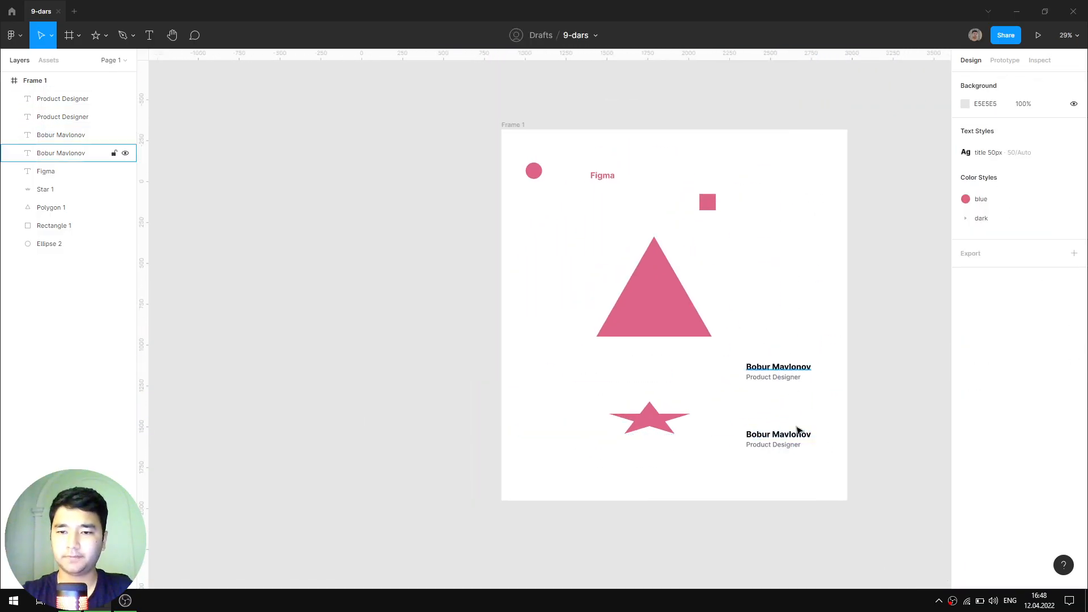
scroll(770, 400, "up", 5)
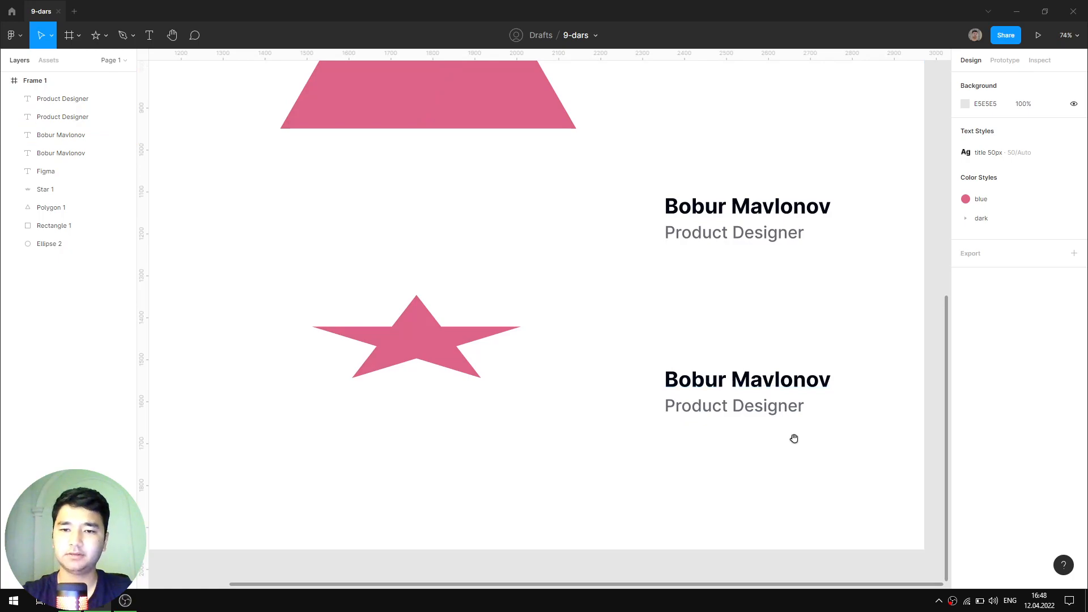
scroll(794, 439, "down", 2)
scroll(794, 440, "right", 1)
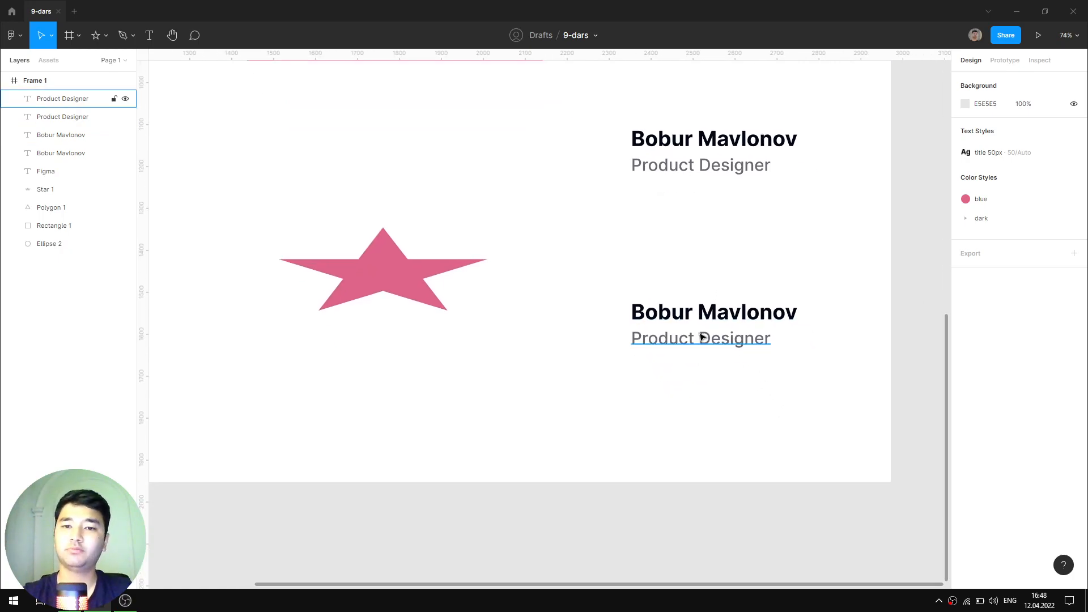
scroll(703, 337, "down", 5)
scroll(757, 311, "right", 3)
scroll(606, 323, "up", 5)
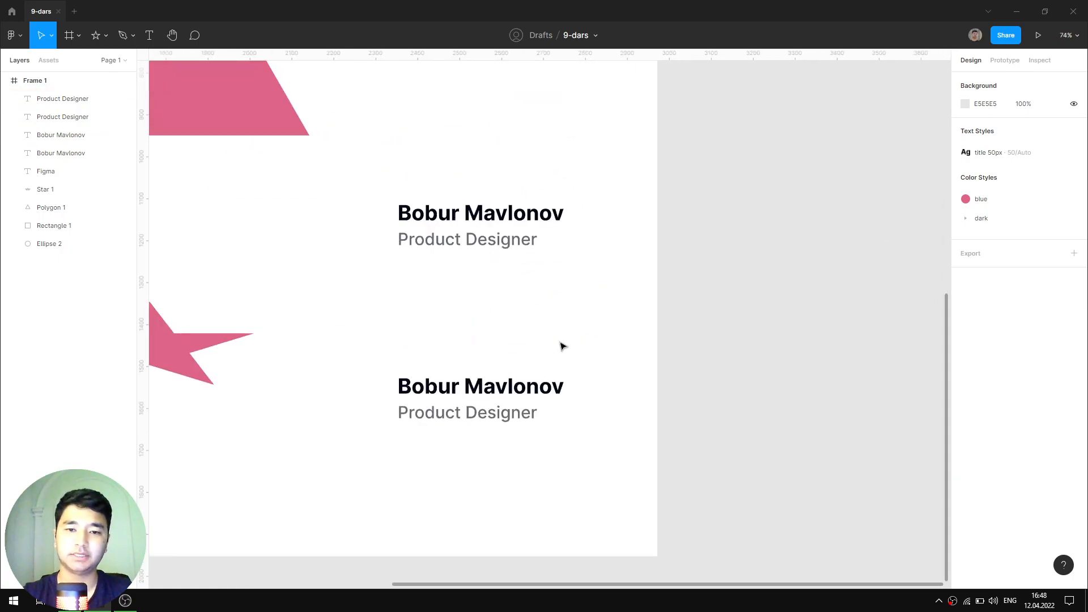
scroll(561, 345, "left", 3)
scroll(560, 345, "down", 1)
scroll(568, 280, "left", 1)
scroll(567, 248, "up", 3)
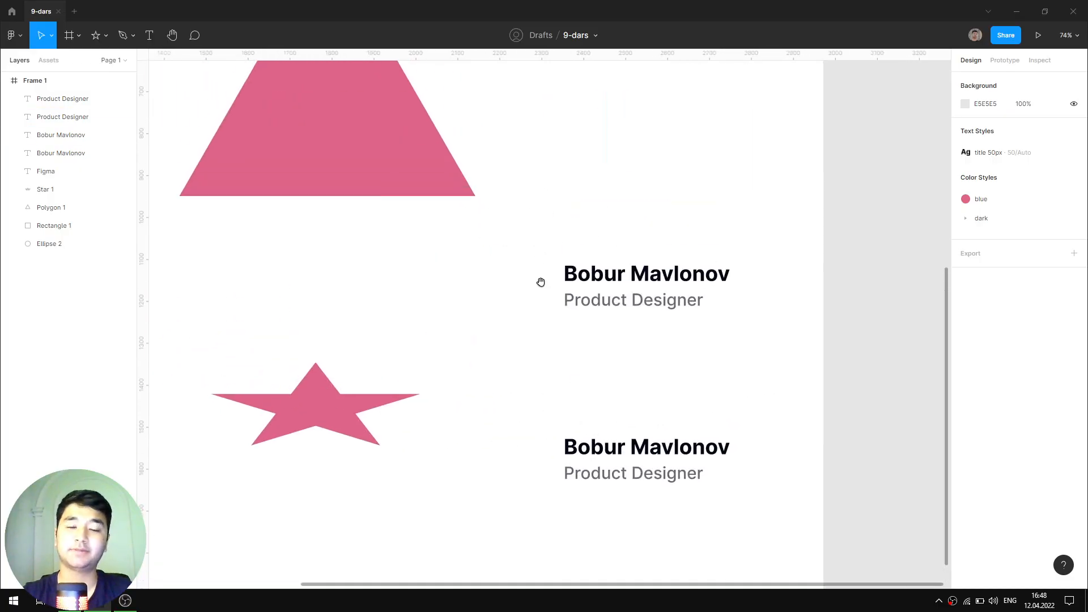
left_click_drag(538, 133, 351, 283)
scroll(680, 408, "down", 3)
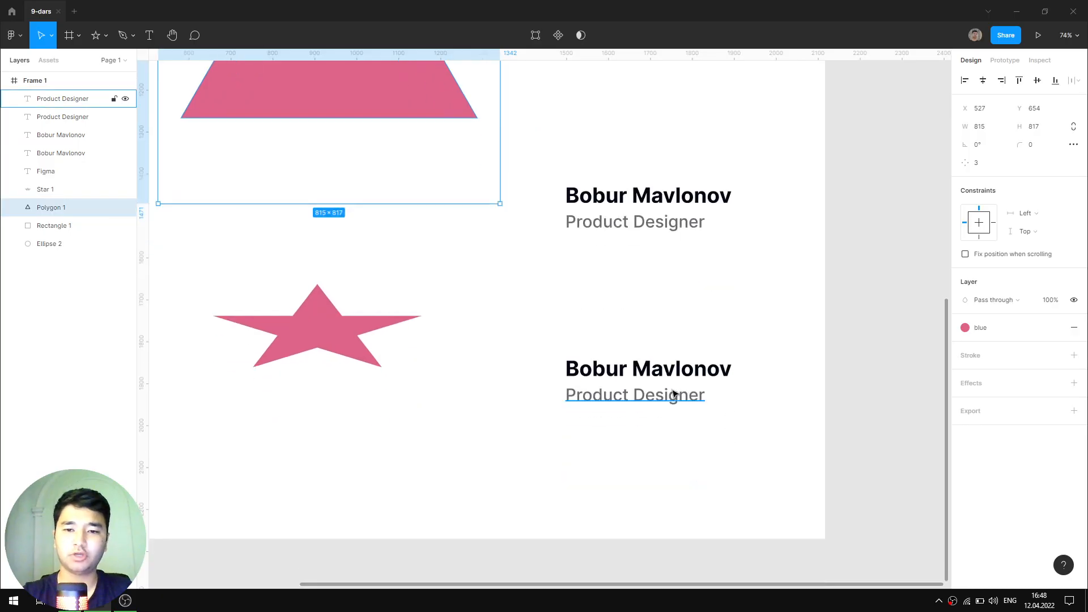
scroll(672, 395, "up", 5)
left_click(692, 382)
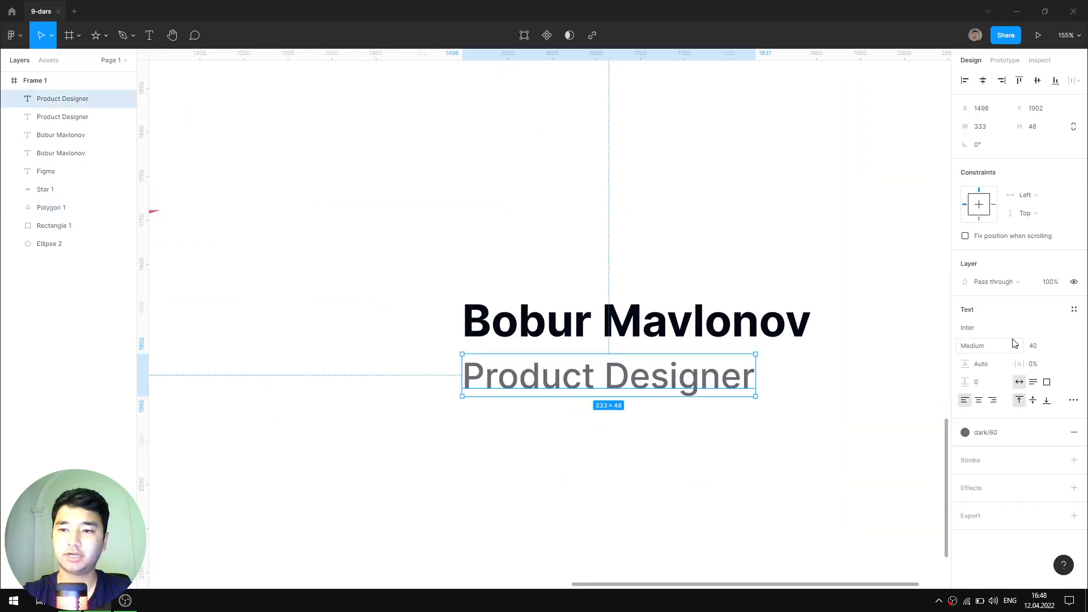
left_click(1073, 310)
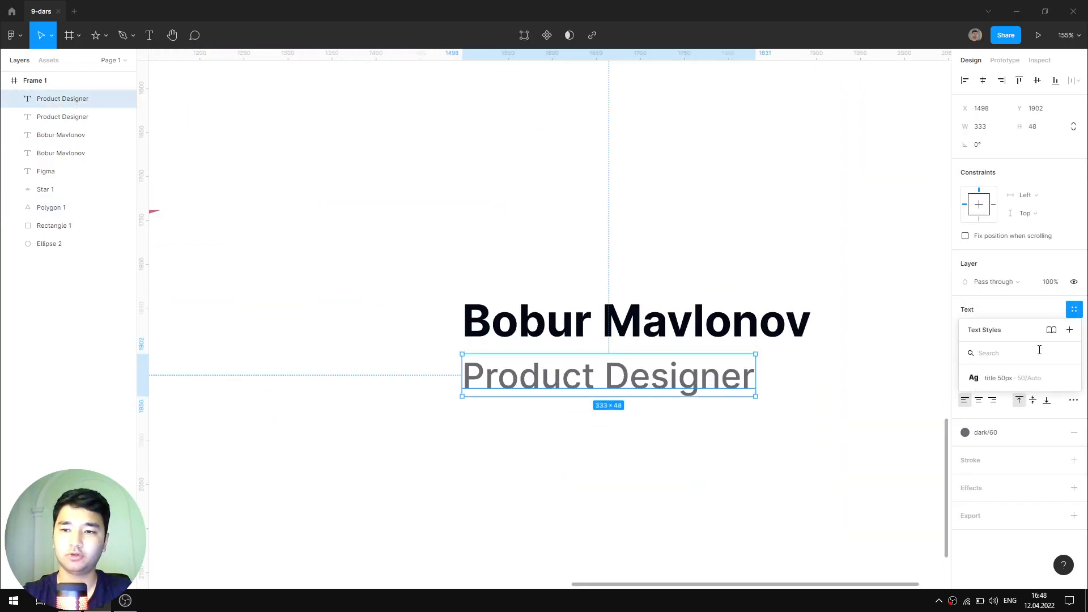
left_click(929, 320)
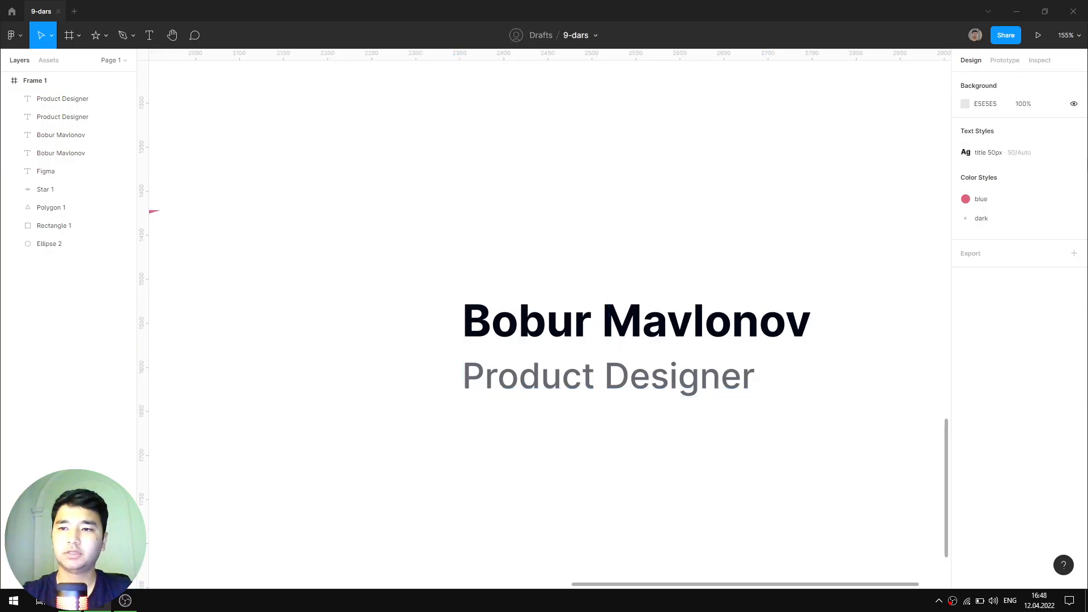
left_click(1077, 153)
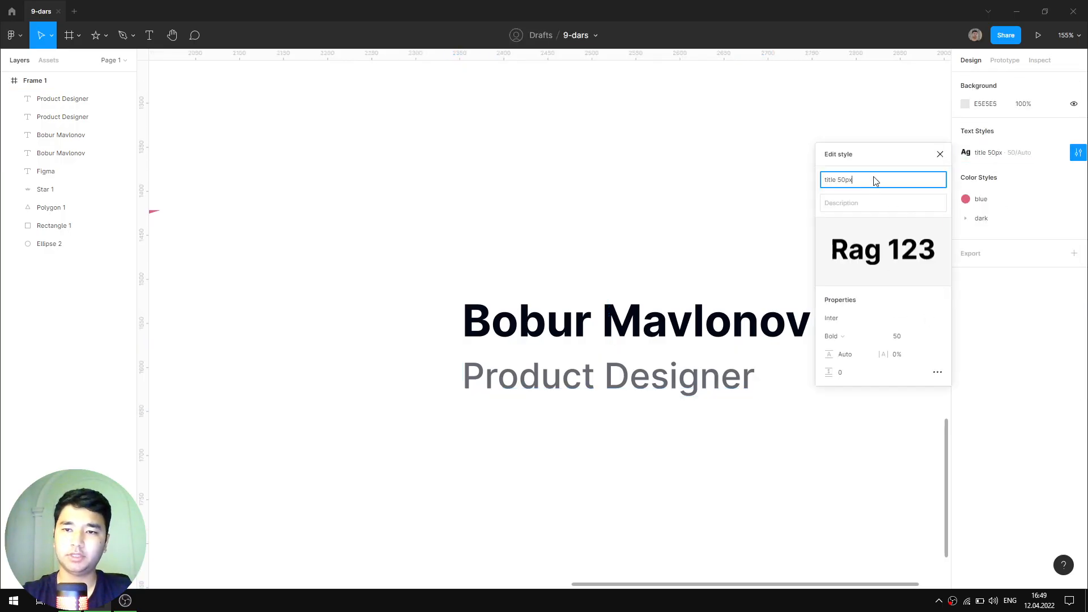
- Rename the title 50px text style to 'Card title', then show text styles for Product Designer
left_click_drag(875, 180, 804, 180)
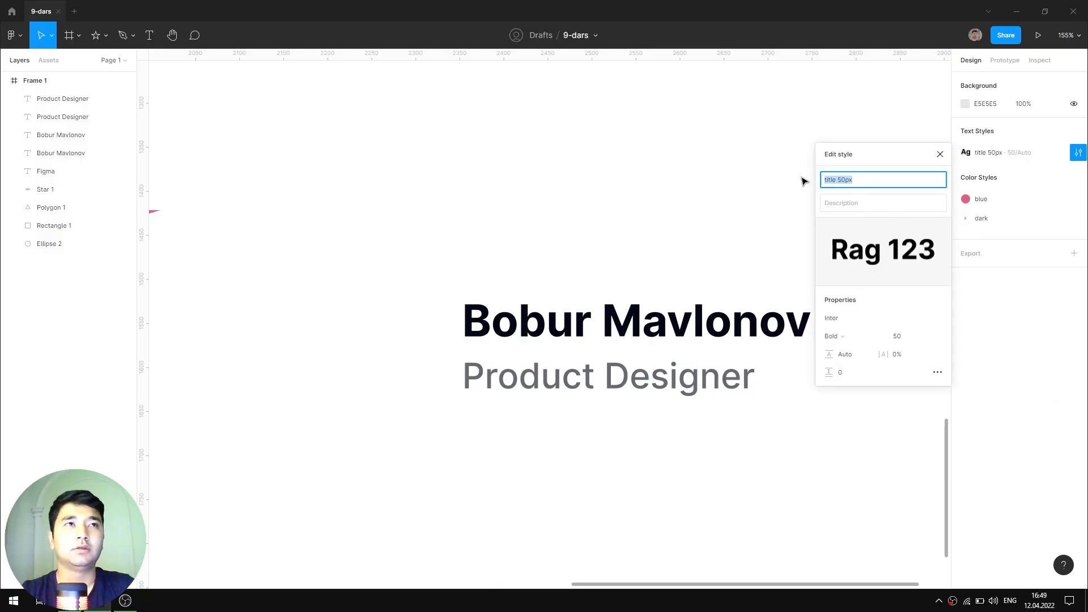
key("Right")
key("BackSpace")
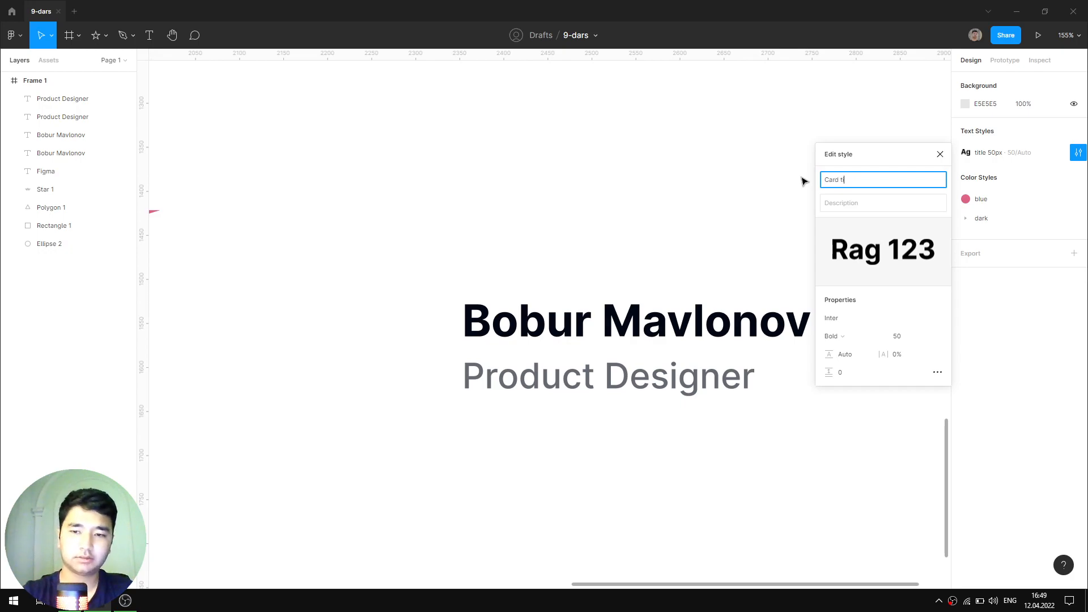
left_click(940, 154)
left_click(752, 375)
left_click(1073, 309)
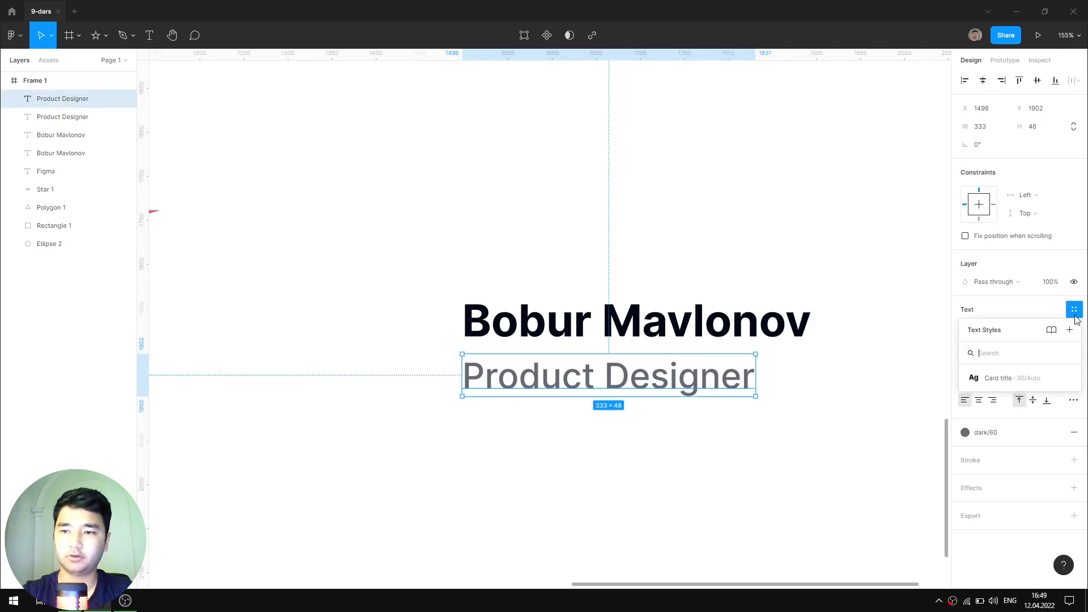
- Create a 'card description' text style (40/Auto) from the Product Designer text
left_click(1069, 330)
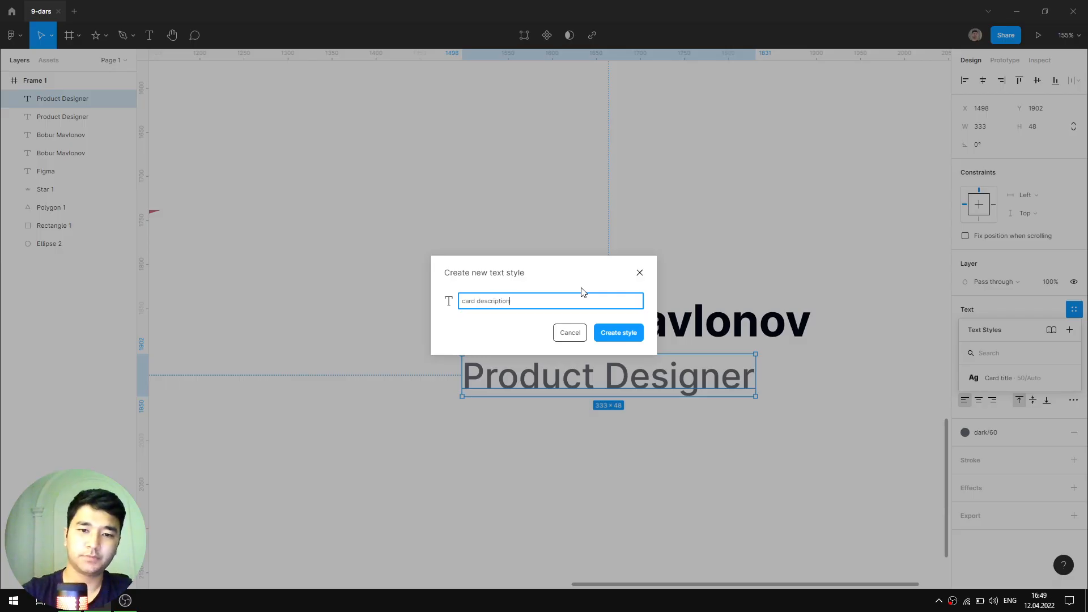
key("Return")
left_click(680, 257)
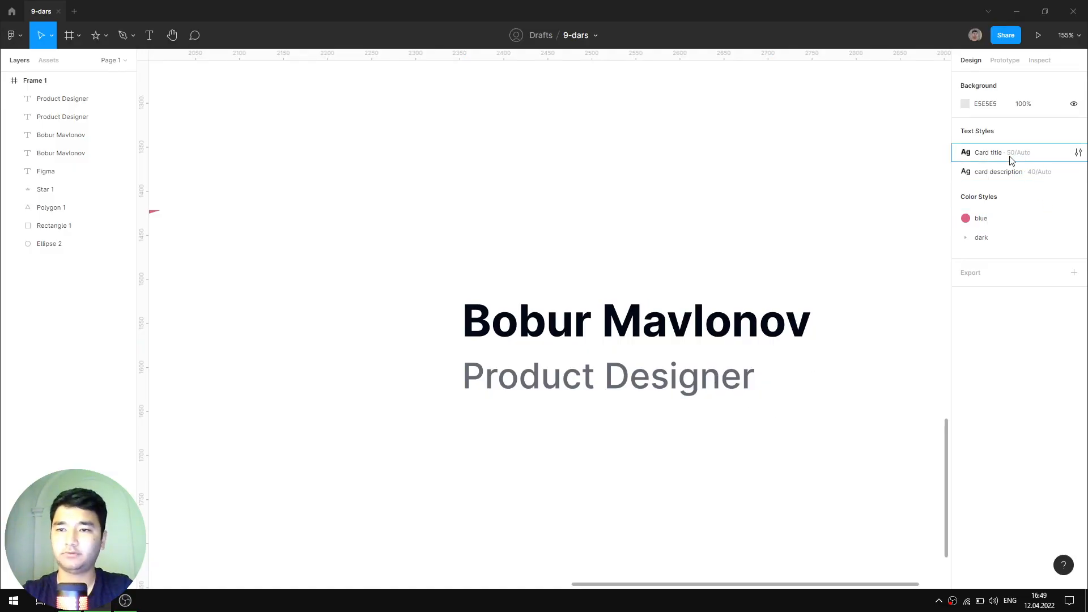
scroll(468, 292, "down", 5)
scroll(657, 311, "up", 2)
- Apply Card title to the upper name heading and card description to the Product Designer line
left_click_drag(688, 159, 643, 199)
left_click(1073, 309)
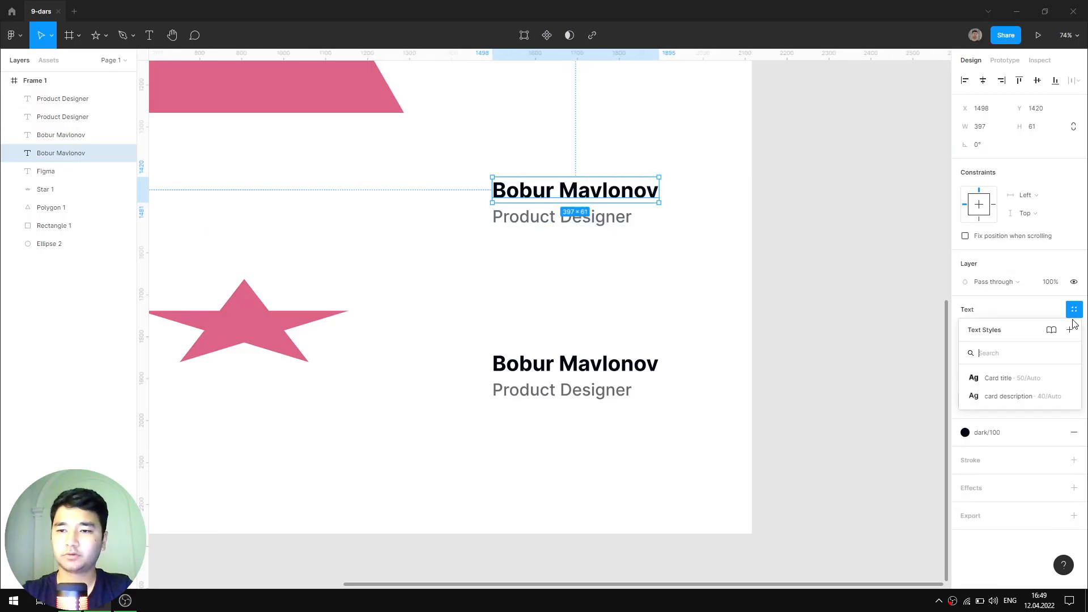
left_click(1018, 381)
left_click(609, 218)
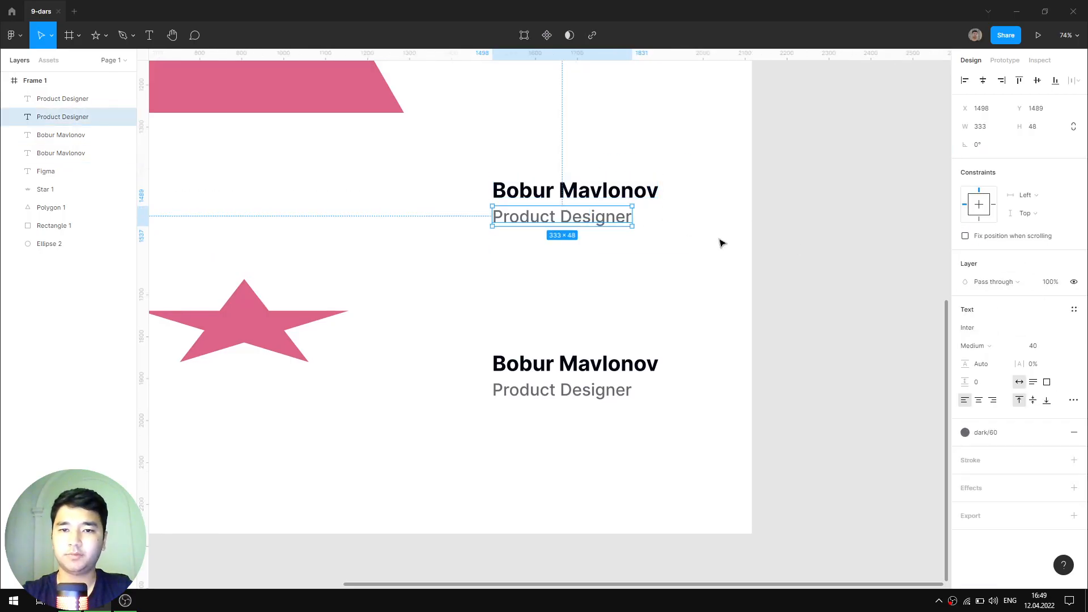
left_click(1074, 311)
left_click(1014, 394)
left_click(650, 273)
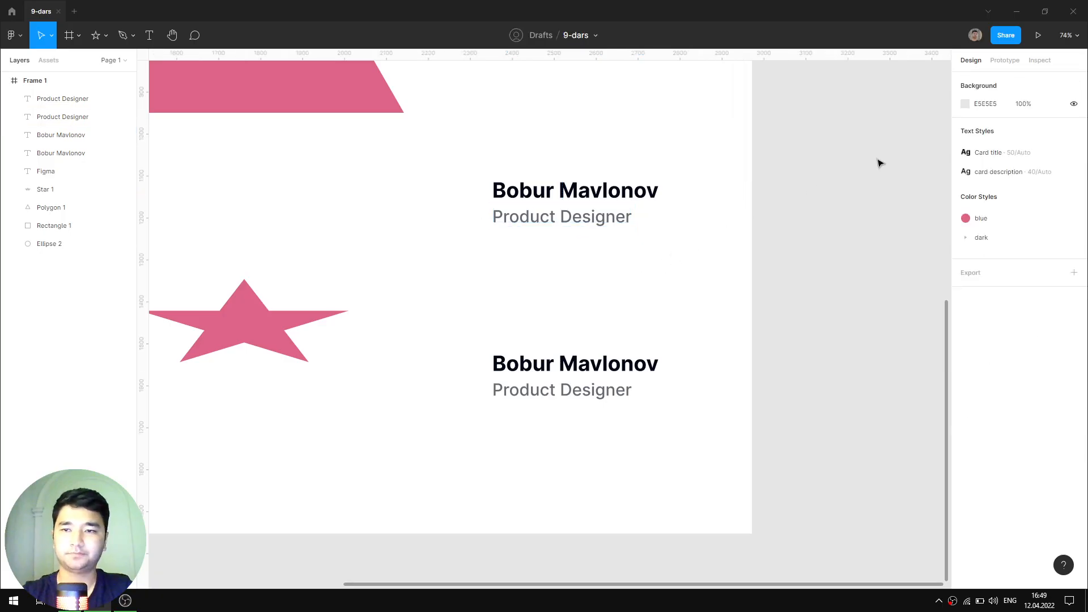
- Try size 90 and line height 50 in the Card title style, then reset line height to Auto
left_click(1078, 153)
left_click(905, 338)
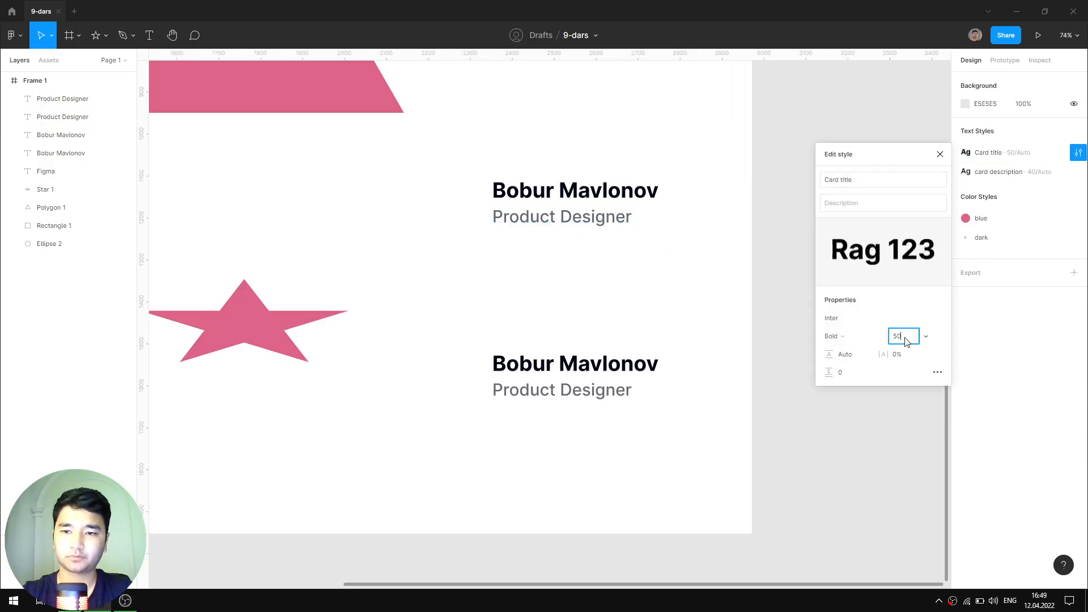
type("90")
key("Return")
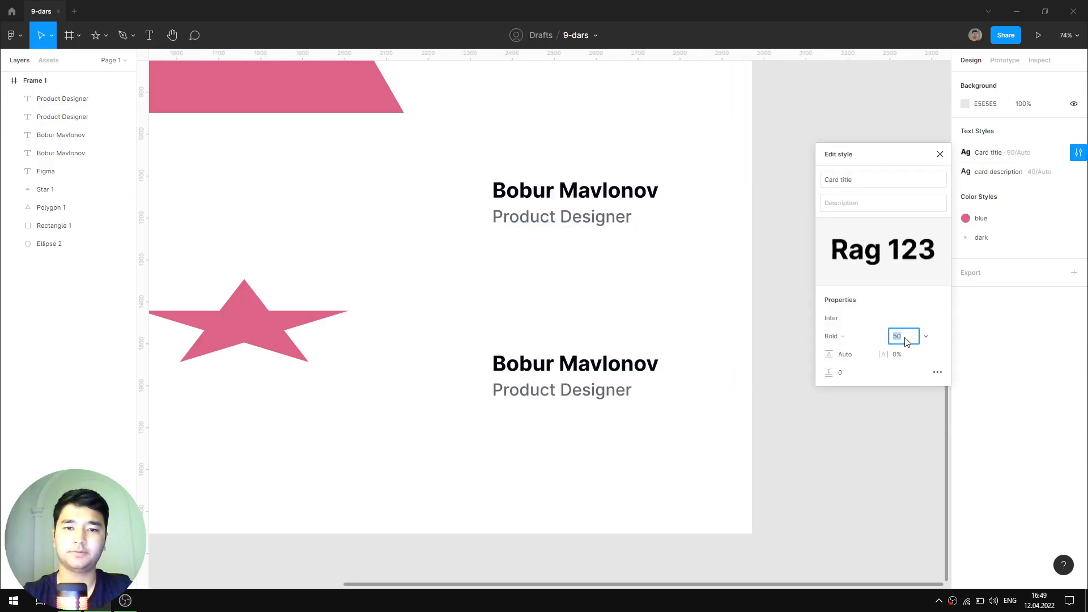
left_click(863, 358)
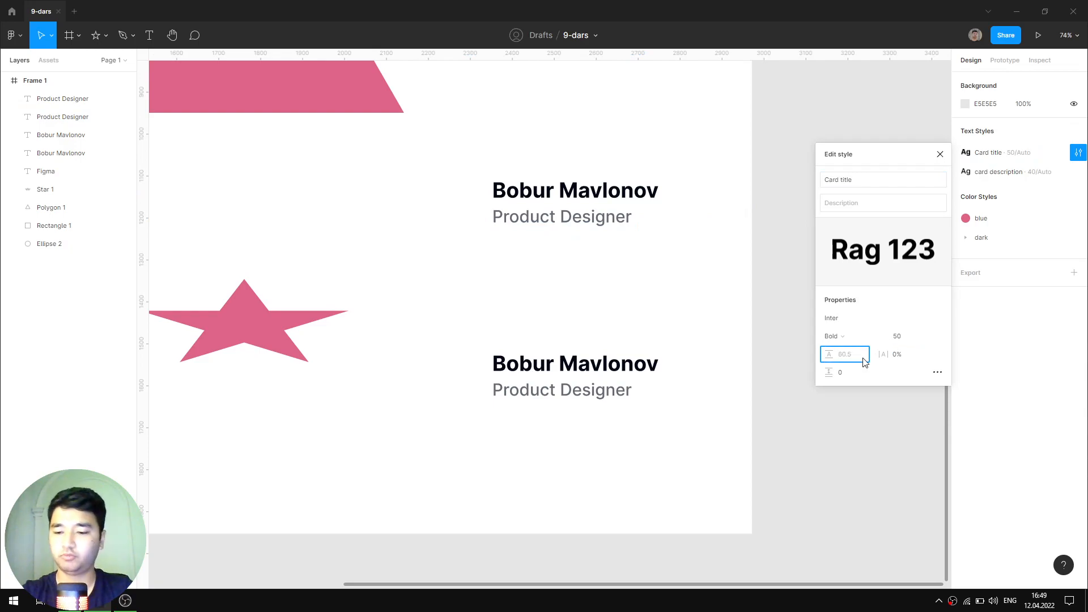
type("50")
key("Return")
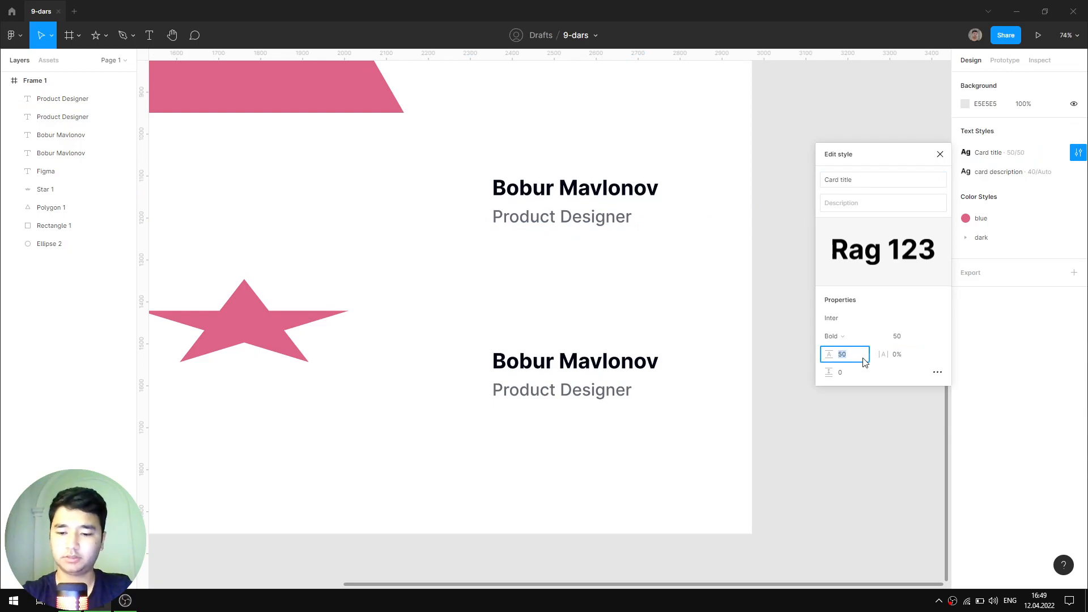
key("shift+Up")
key("shift+Up")
key("shift+Up")
key("shift+Up")
key("shift+Up")
key("shift+Up")
key("shift+Up")
key("shift+Up")
key("shift+Up")
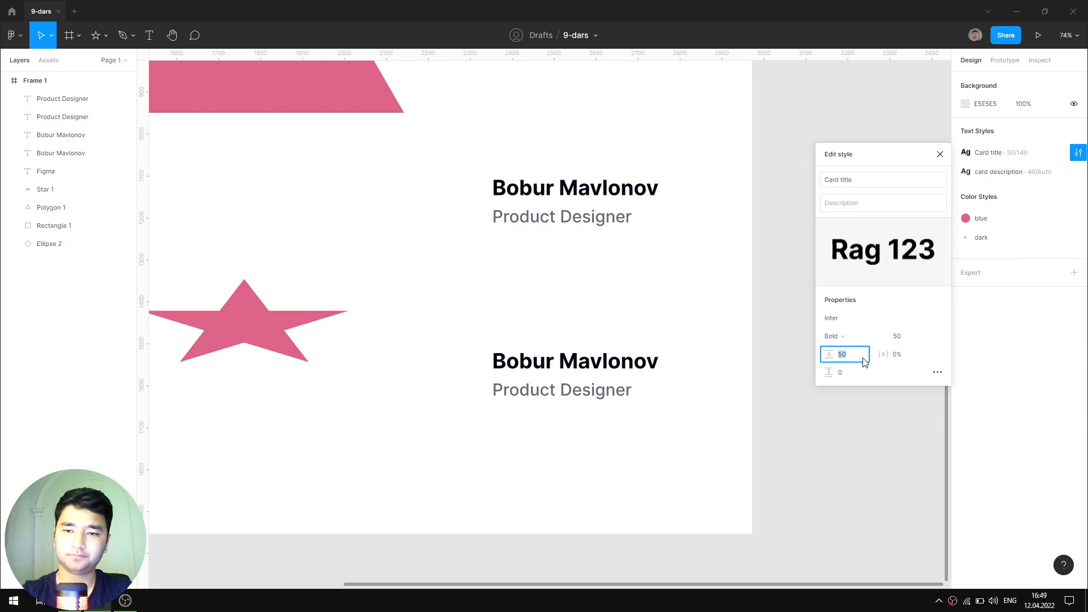
type("auto")
key("Return")
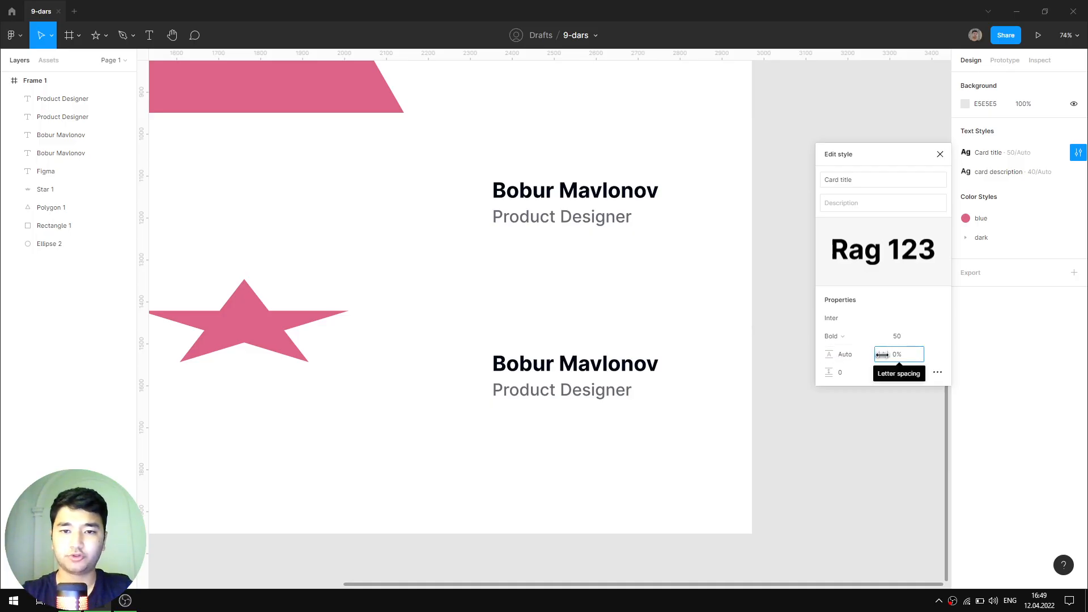
- Widen Card title's letter spacing, then undo it back to 0% and reselect the heading
left_click_drag(888, 354, 917, 354)
left_click(939, 153)
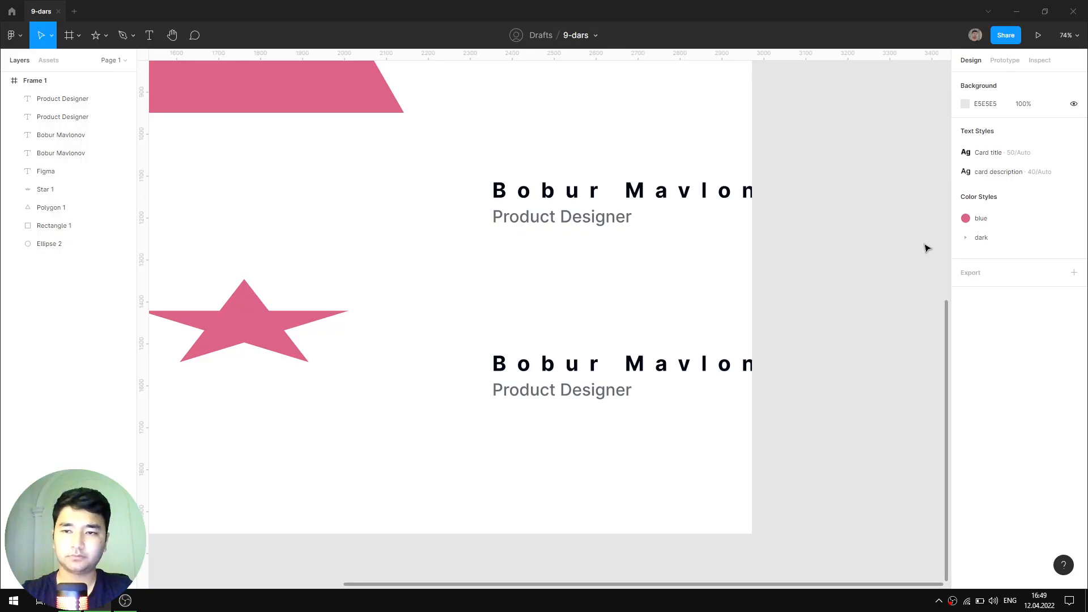
key("ctrl+z")
left_click(639, 196)
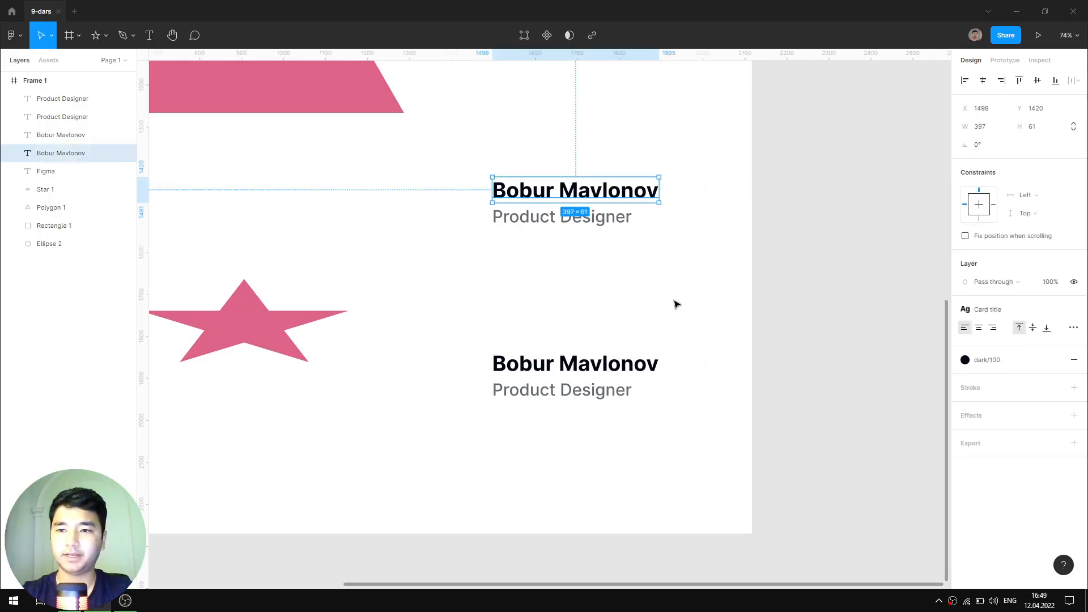
- Duplicate the upper name heading below and give the copy the grey dark/60 colour style
scroll(674, 305, "left", 3)
scroll(674, 304, "up", 1)
left_click(748, 288)
left_click(663, 217)
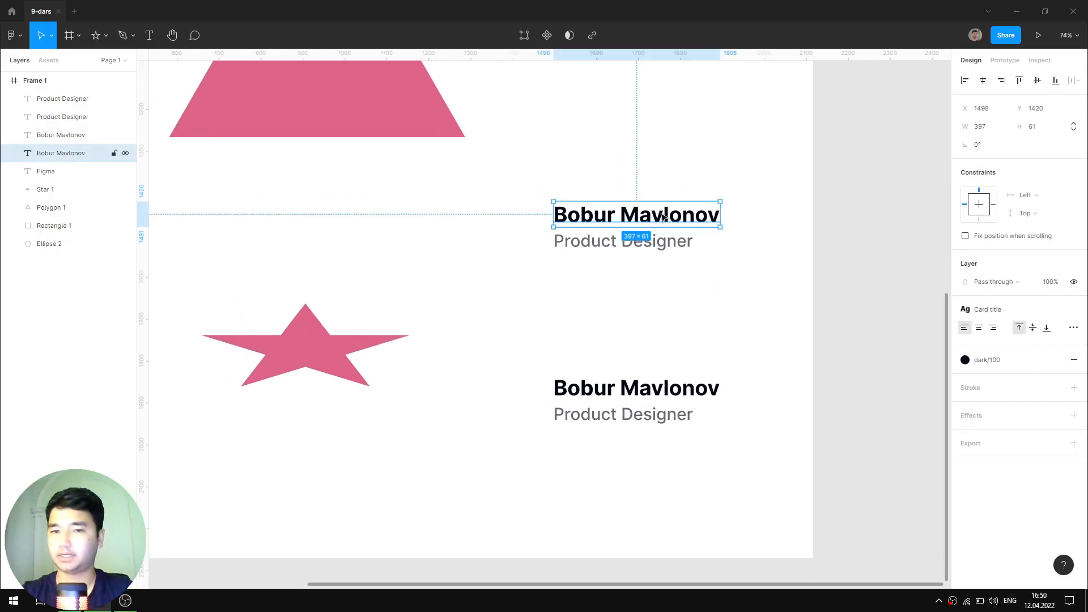
scroll(697, 233, "up", 5, "ctrl")
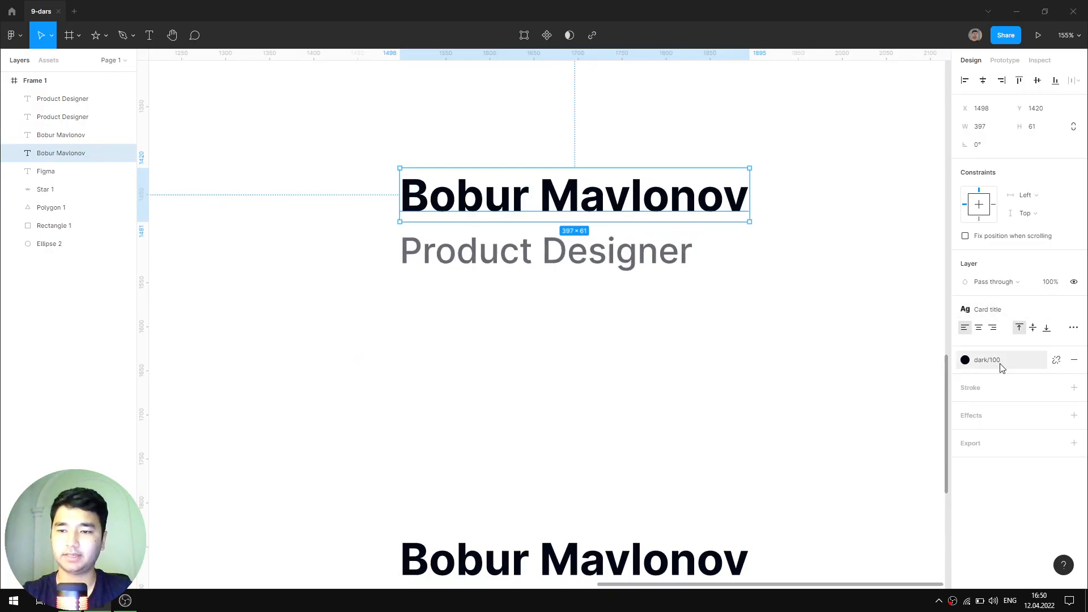
scroll(781, 318, "down", 4, "ctrl")
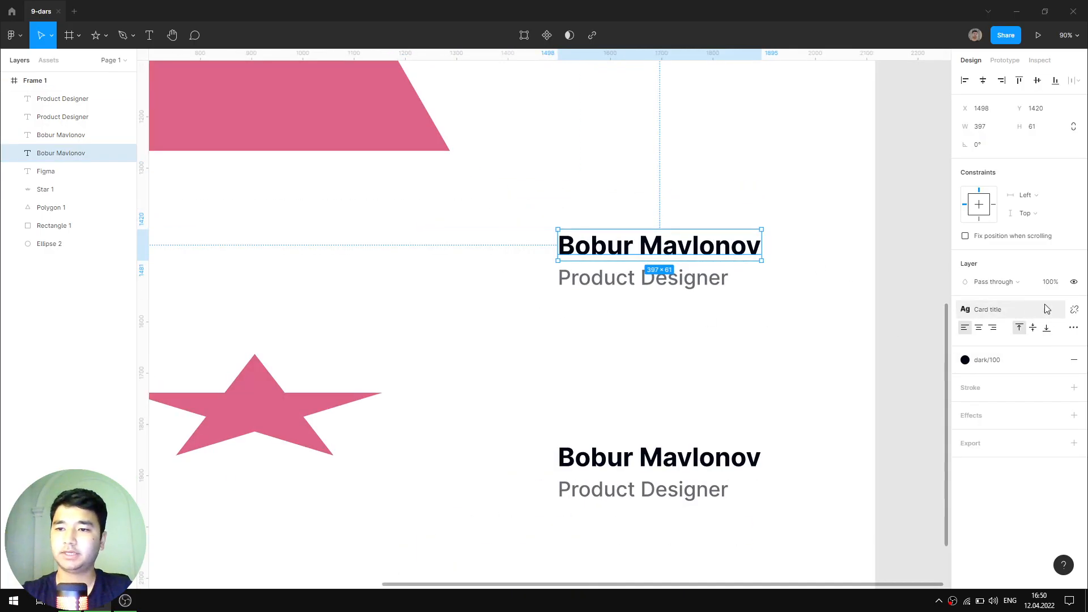
left_click_drag(671, 249, 671, 366, "alt")
left_click(986, 359)
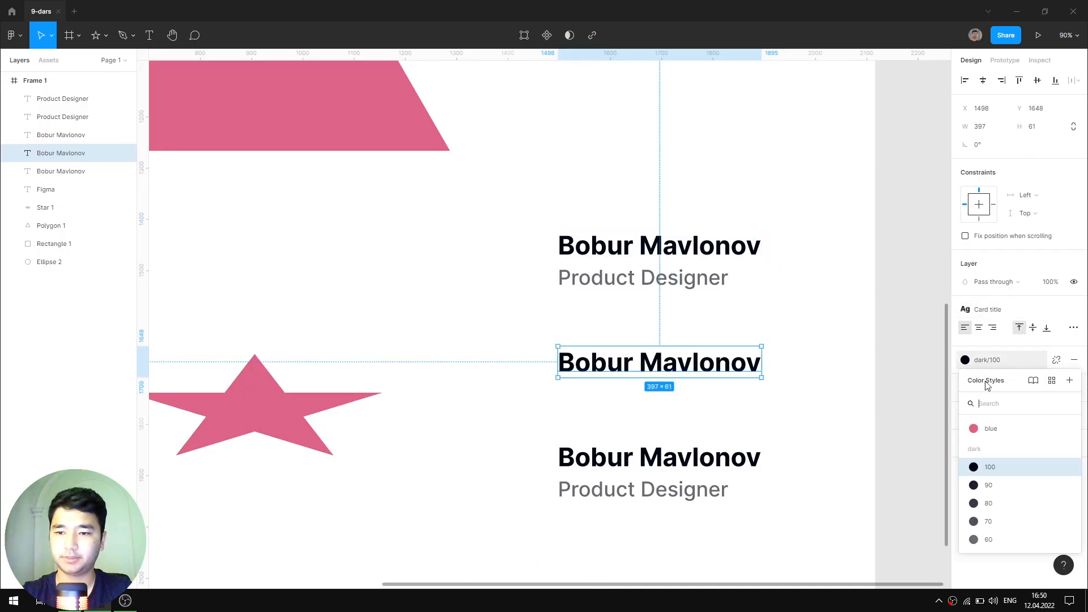
left_click(995, 539)
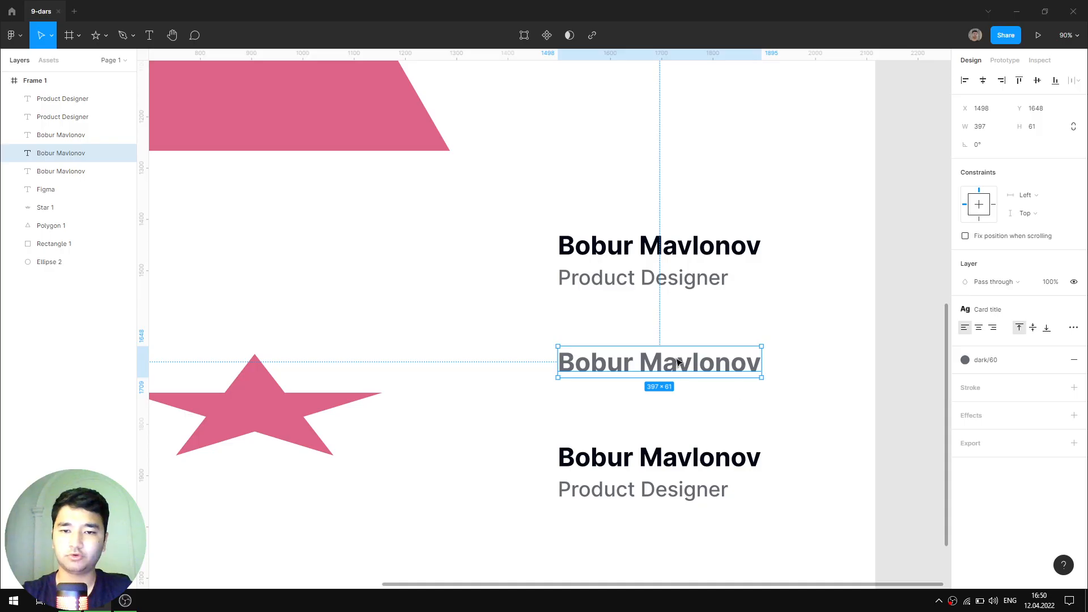
- Move the grey heading directly above the black one and show all of Frame 1
left_click_drag(679, 364, 670, 213)
left_click(794, 258)
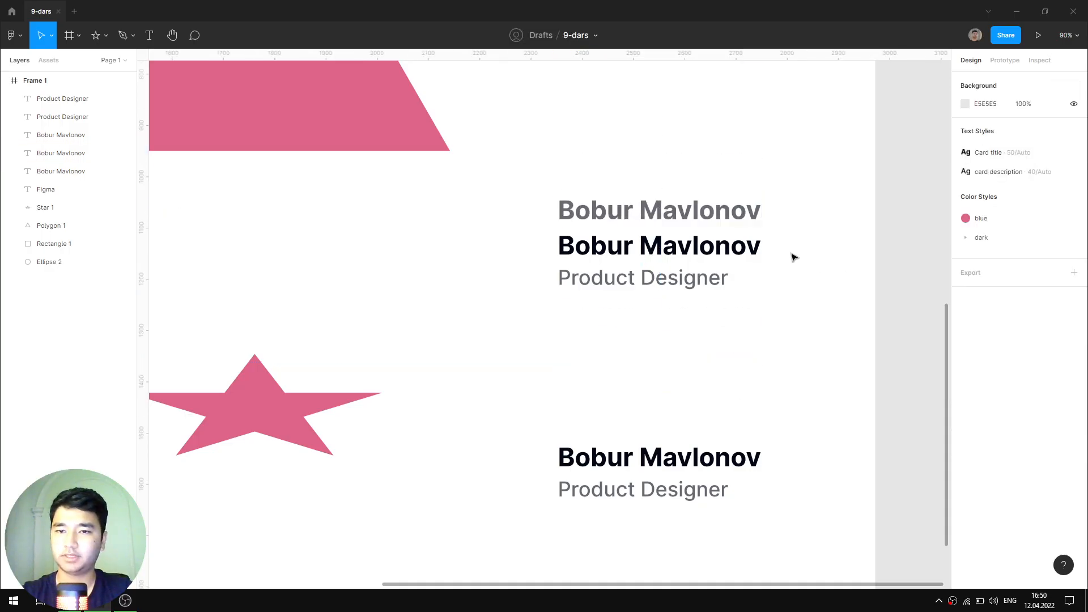
scroll(793, 279, "down", 5, "ctrl")
key("space")
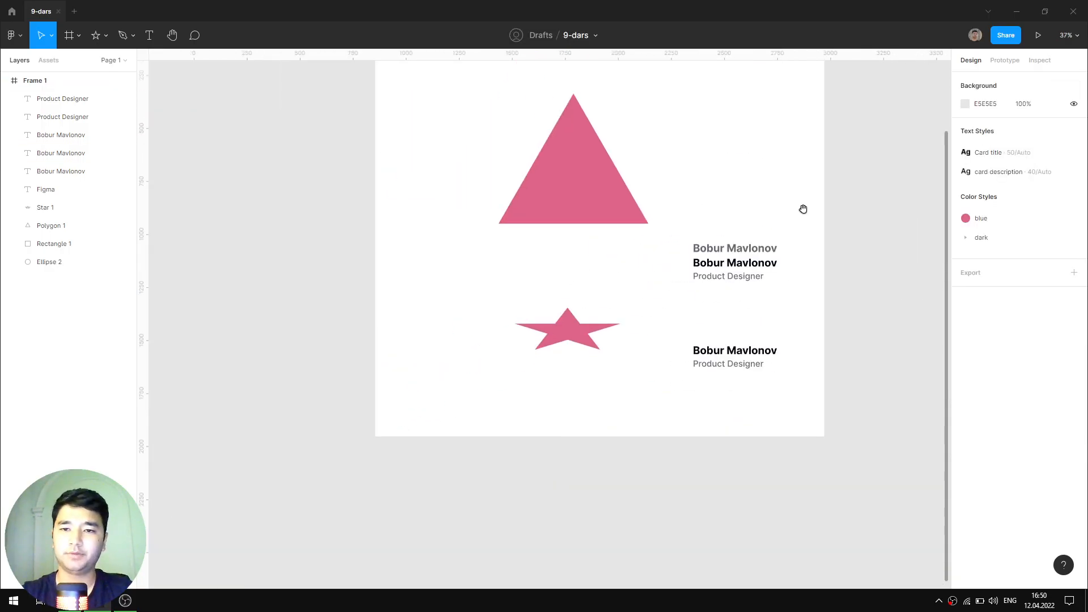
left_click_drag(802, 209, 621, 413)
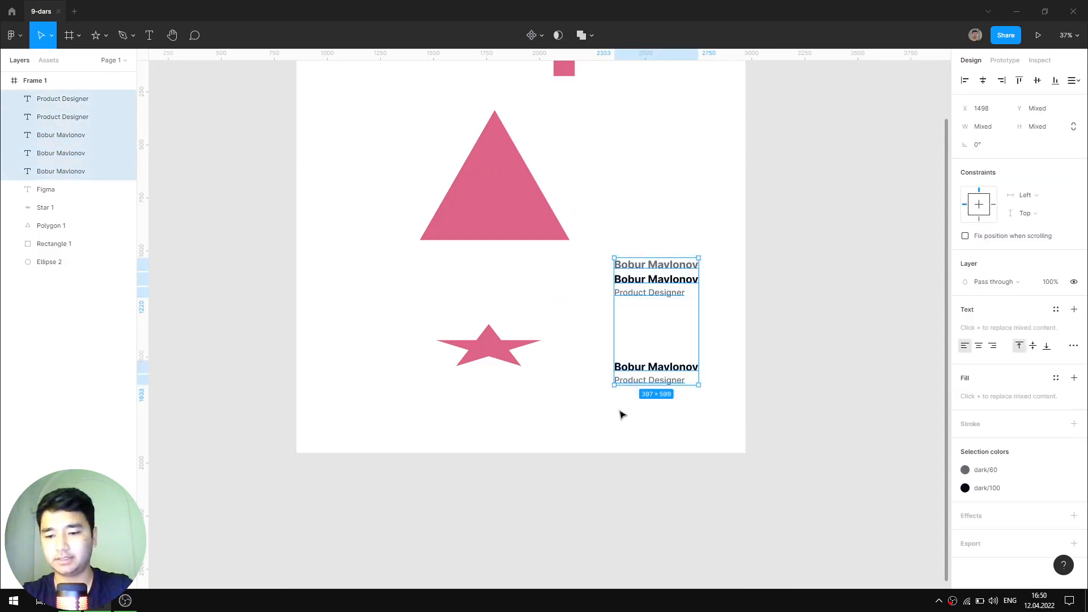
- Delete the text layers, the shapes inside Frame 1, and Frame 1 itself
key("Delete")
scroll(584, 414, "up", 3)
left_click_drag(561, 567, 343, 188)
key("Delete")
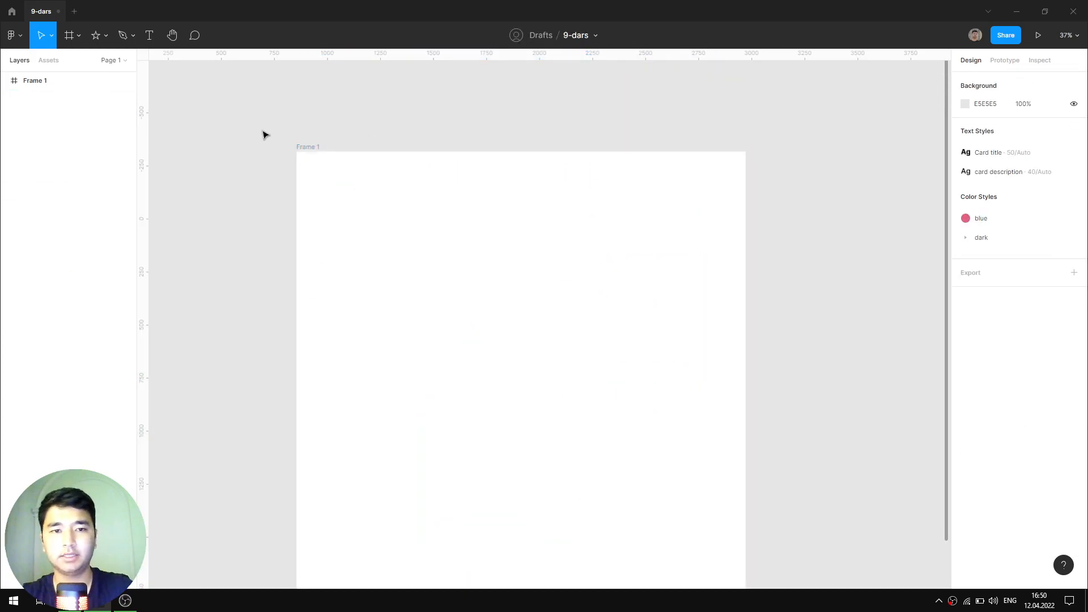
left_click(304, 147)
key("Delete")
- Create an iPhone 13 / 13 Pro frame and add a layout grid to it
key("f")
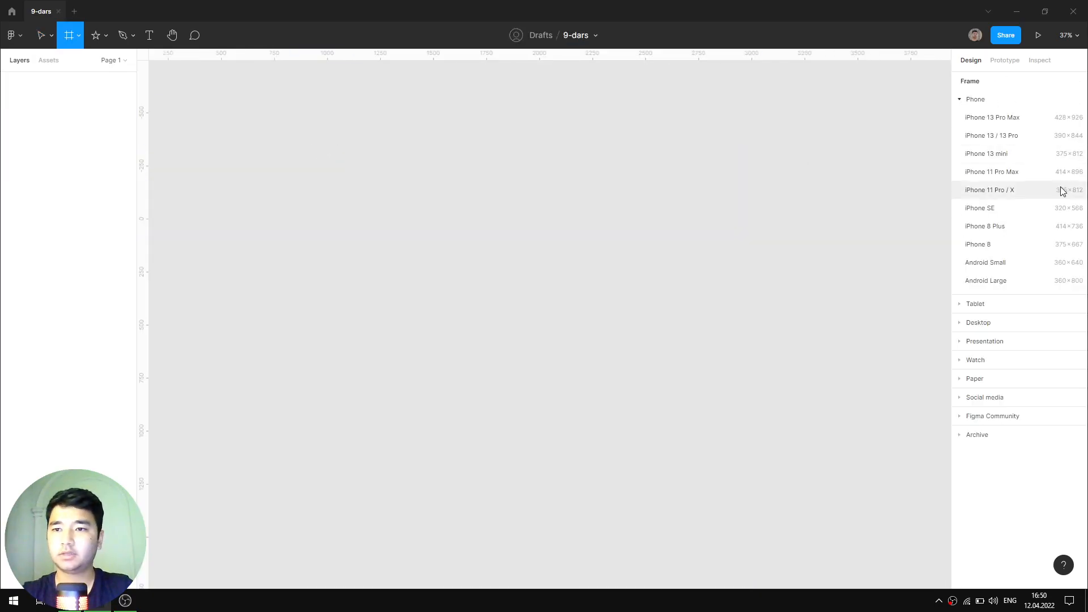
left_click(991, 139)
scroll(570, 272, "up", 3, "ctrl")
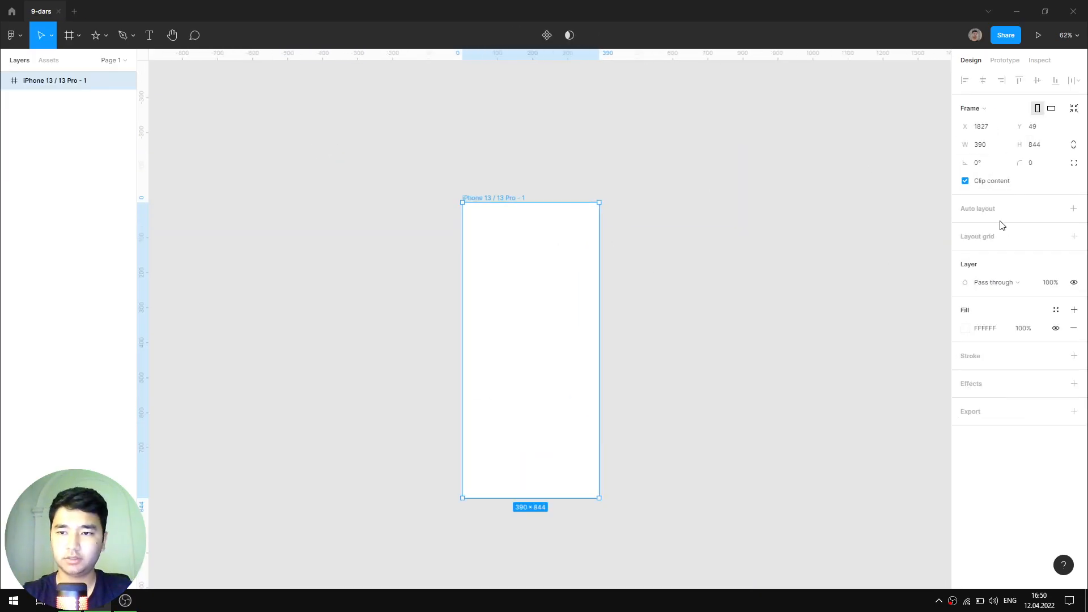
left_click(992, 238)
scroll(540, 304, "up", 3, "ctrl")
scroll(539, 304, "up", 3, "ctrl")
- Make the layout grid 2 columns with a 16 gutter and 16 margin
left_click(965, 254)
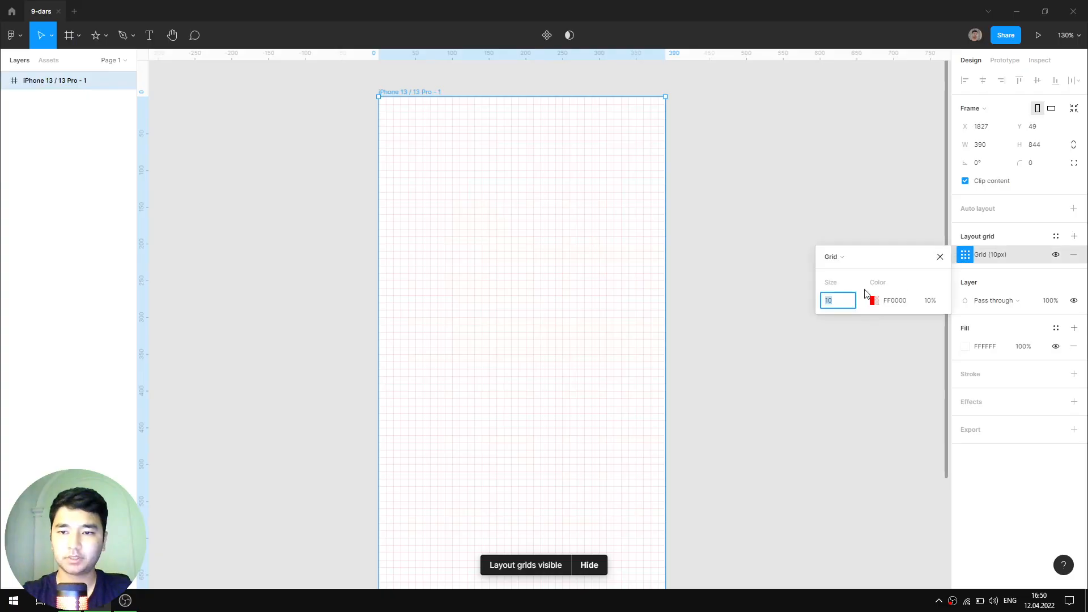
left_click(837, 258)
left_click(849, 271)
left_click(828, 303)
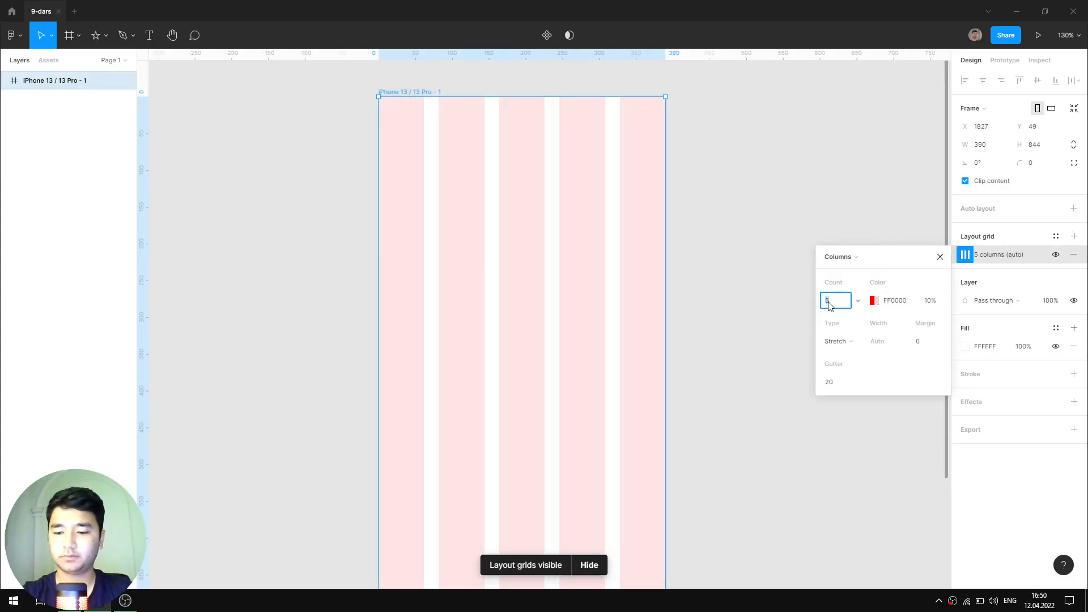
type("2")
key("Return")
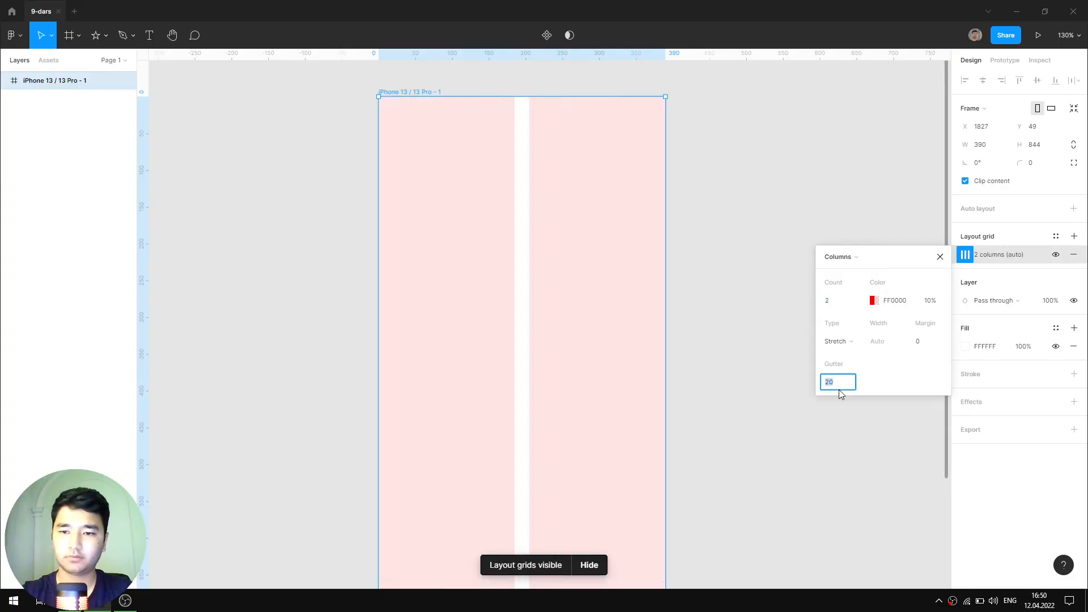
left_click(838, 388)
type("16")
left_click(935, 342)
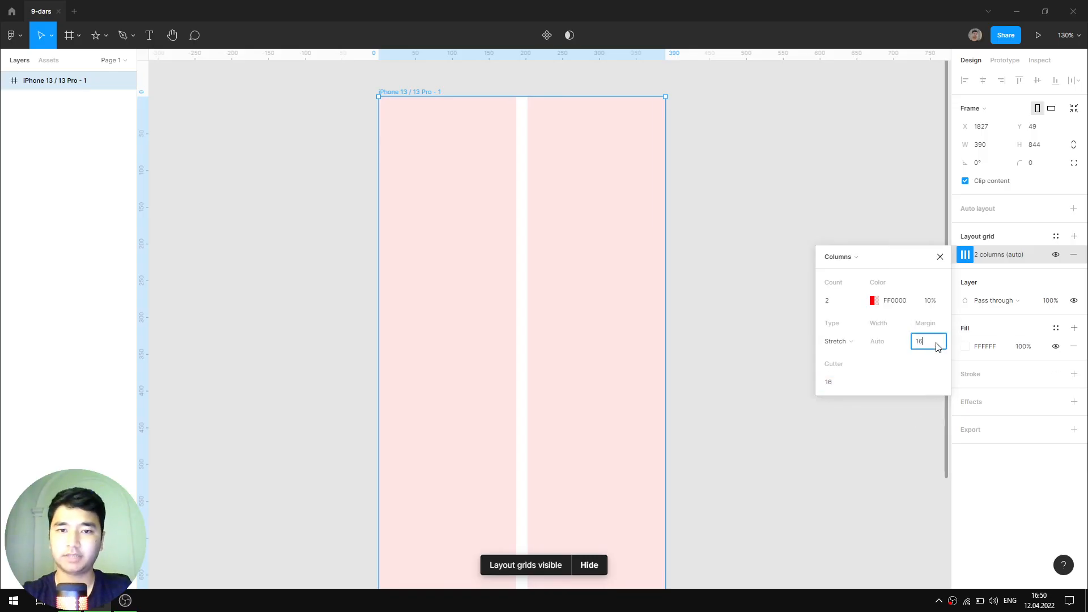
key("Return")
left_click(940, 257)
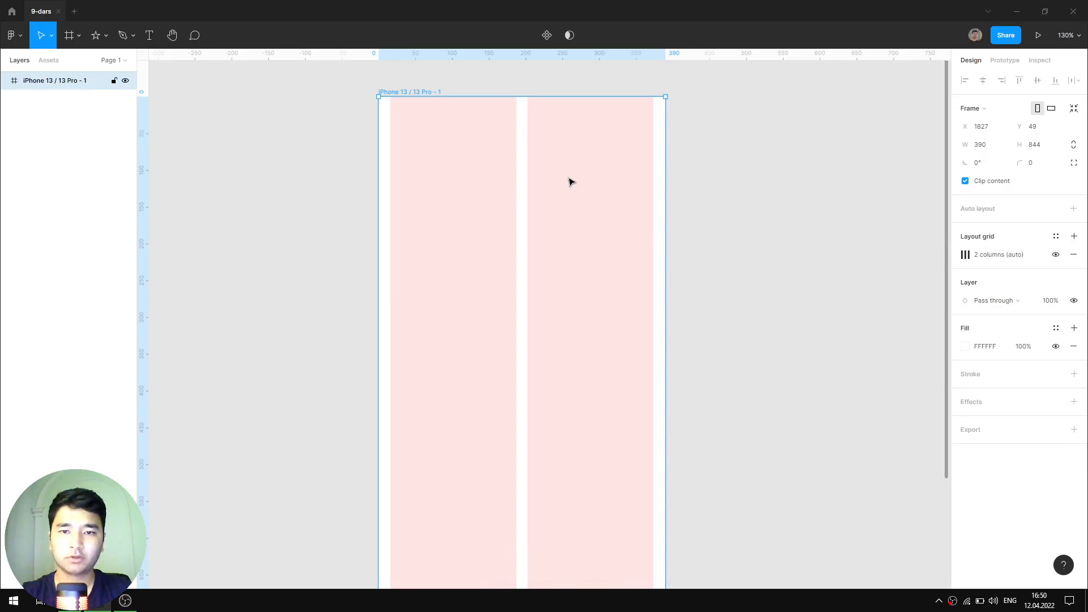
- Start saving the column grid as a new grid style
scroll(589, 165, "up", 1)
left_click_drag(662, 176, 662, 215)
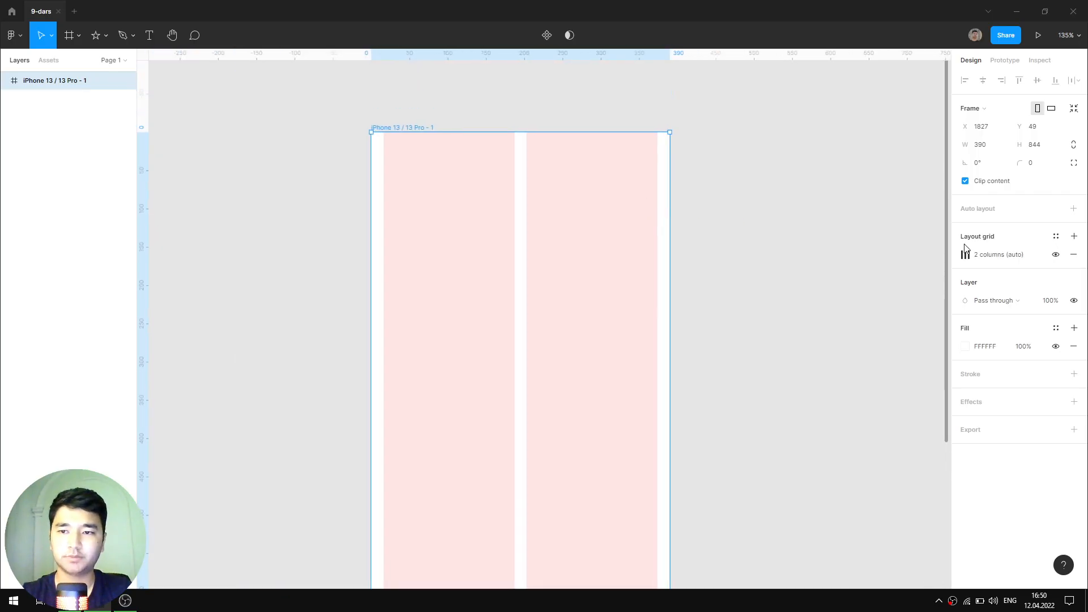
left_click(1055, 236)
left_click(1069, 256)
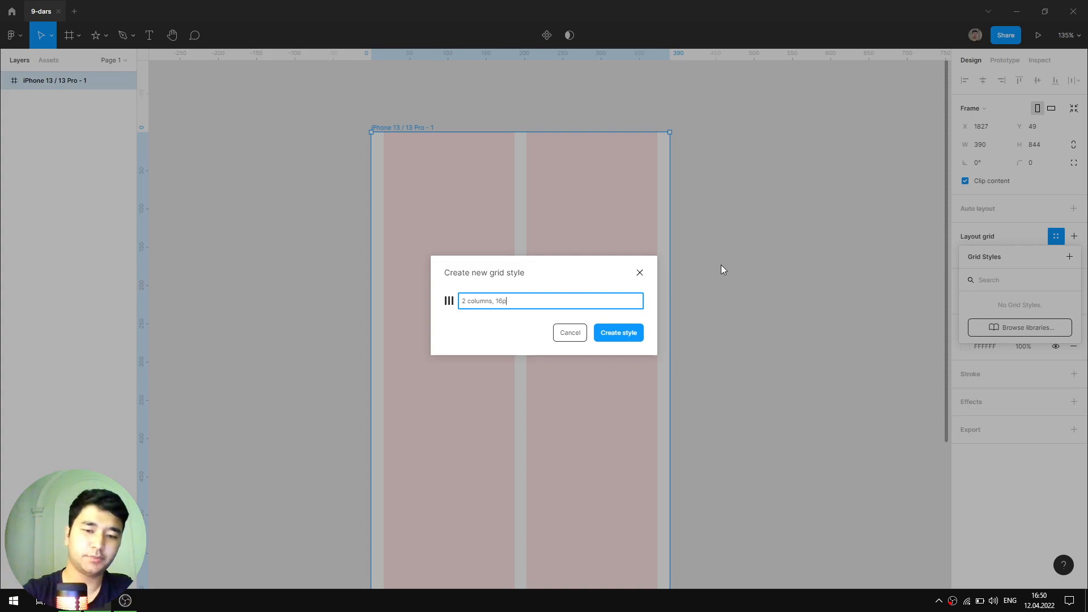
- Create the grid style '2 columns, 16px' and deselect the iPhone frame
type("x")
key("Return")
left_click(772, 262)
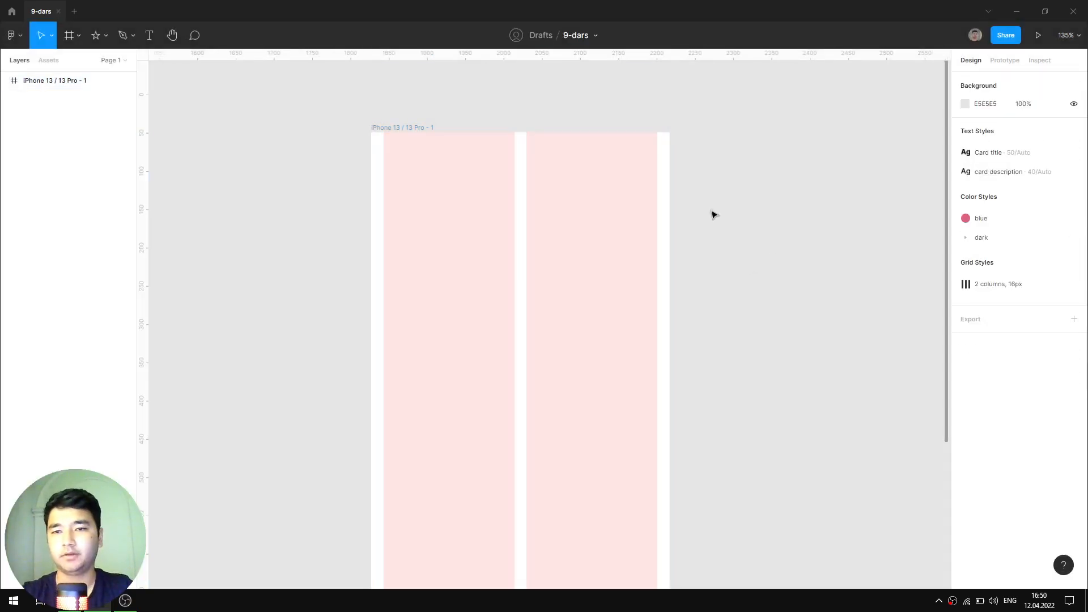
scroll(547, 182, "down", 5)
- Add a 320×568 iPhone SE frame, discarding an accidental iPhone 11 Pro / X frame
left_click(501, 163)
scroll(535, 201, "down", 3)
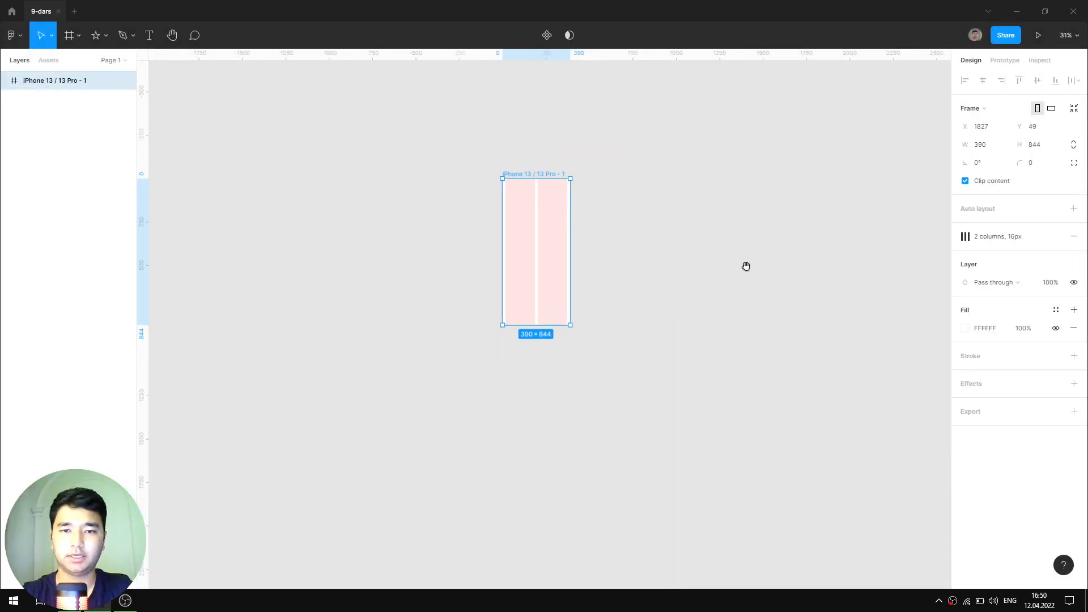
scroll(668, 270, "down", 2)
scroll(668, 271, "right", 3)
key("f")
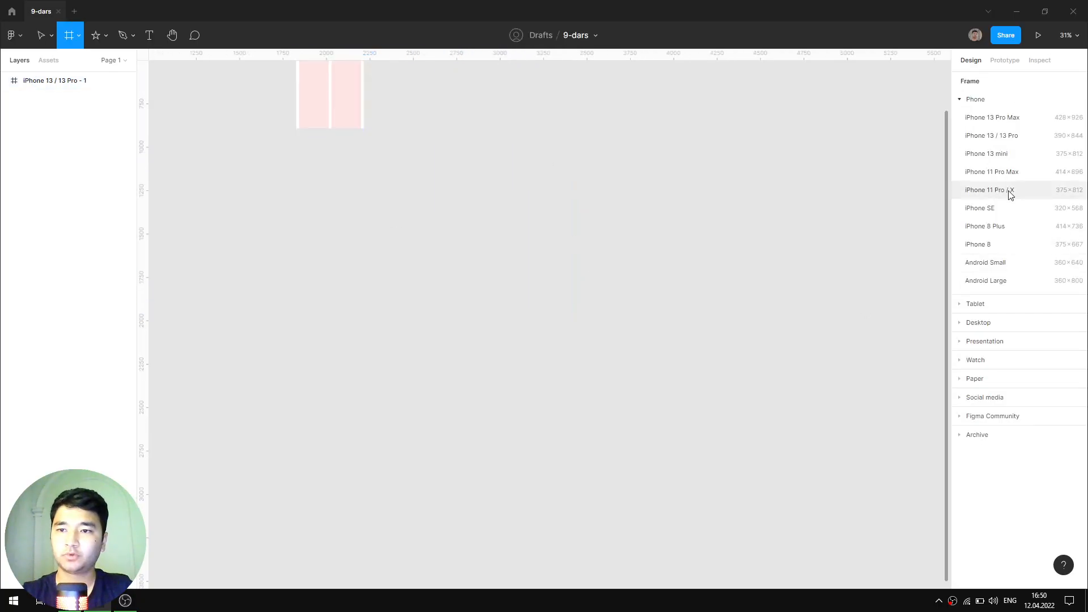
left_click(1009, 195)
key("Delete")
key("f")
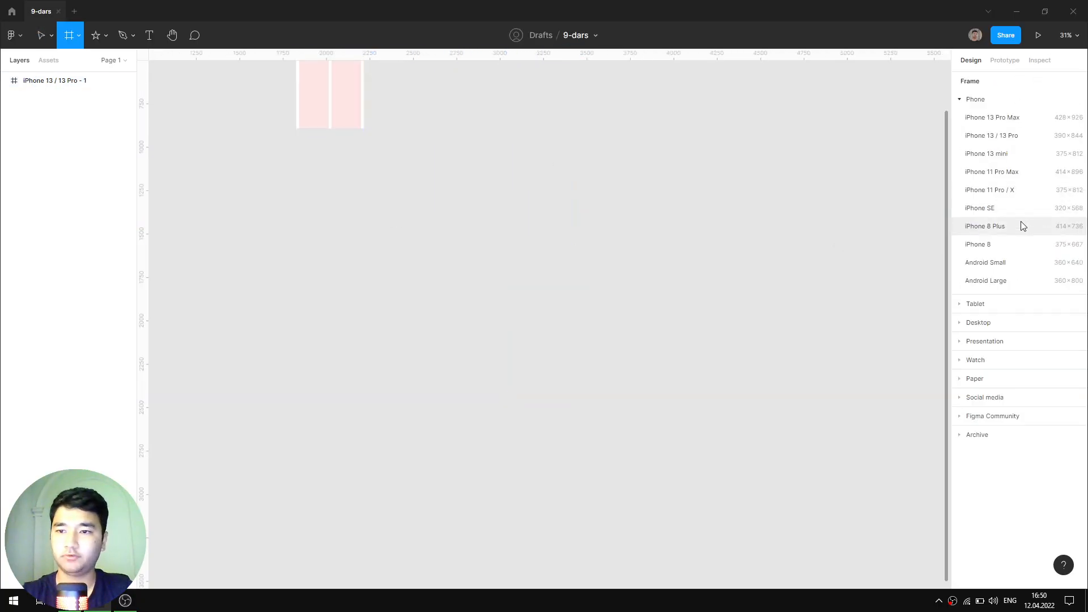
left_click(1014, 208)
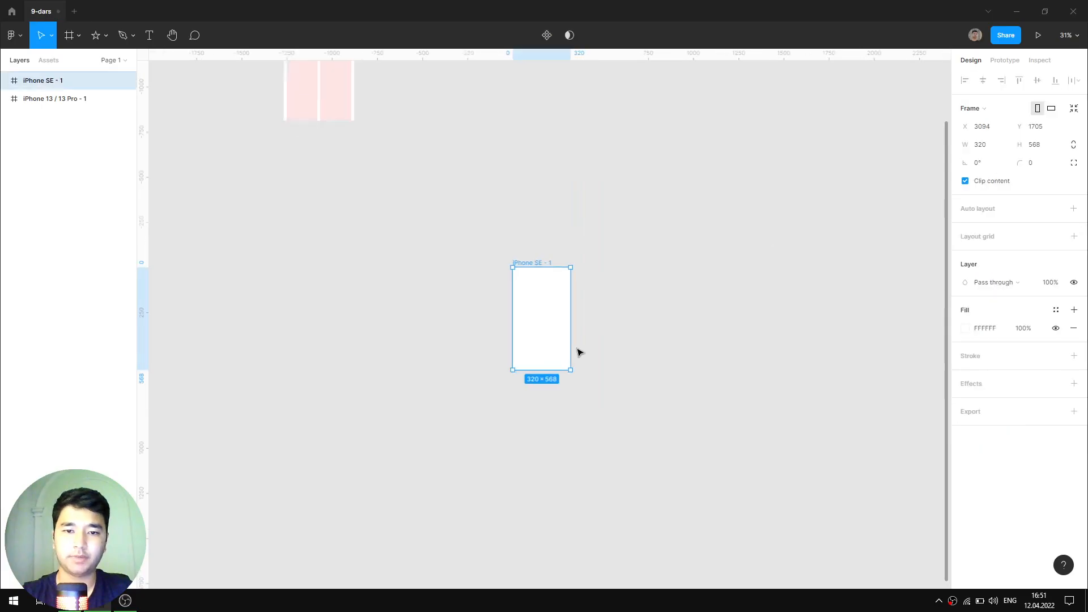
key("shift+2")
- Apply the '2 columns, 16px' grid style to the iPhone SE frame
scroll(701, 306, "down", 3)
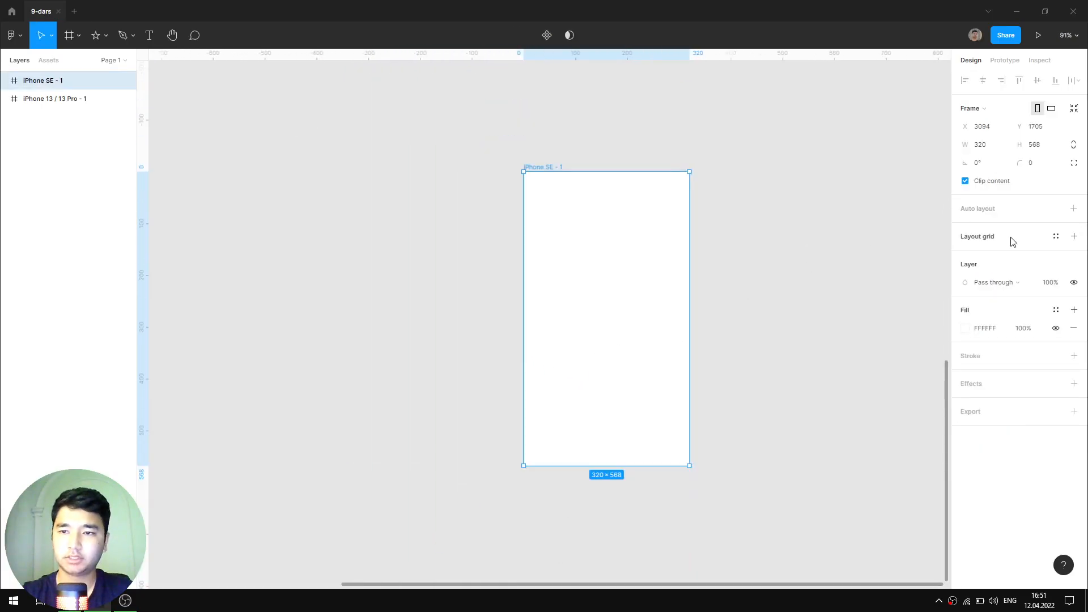
left_click(1055, 236)
left_click(1006, 304)
scroll(587, 251, "up", 2)
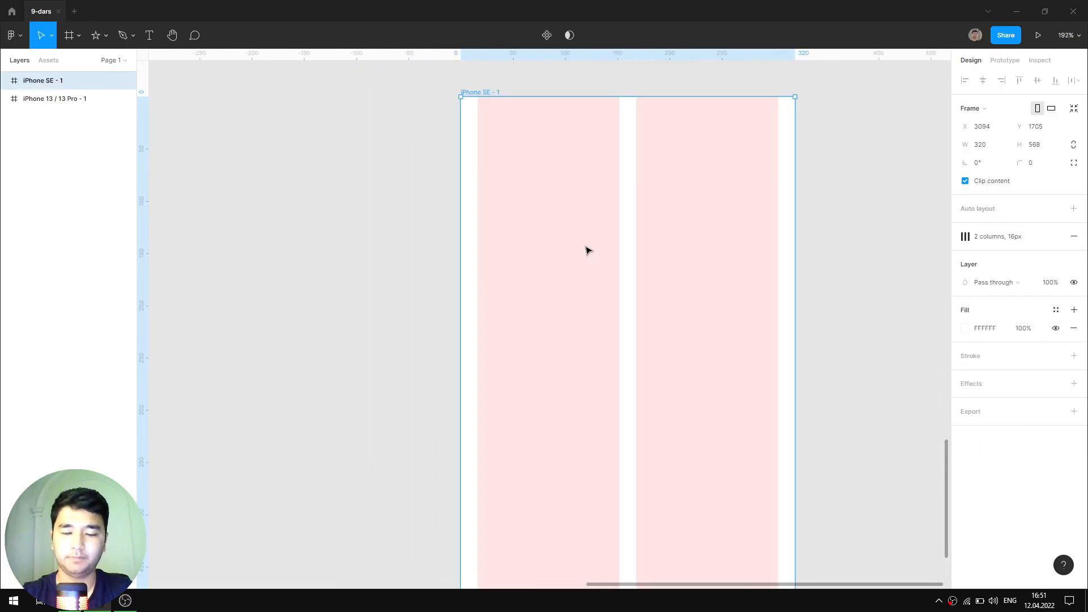
scroll(587, 248, "down", 2)
scroll(703, 227, "up", 3)
- Compare the frames' grids, ending with the iPhone 13 / 13 Pro frame selected
left_click(915, 314)
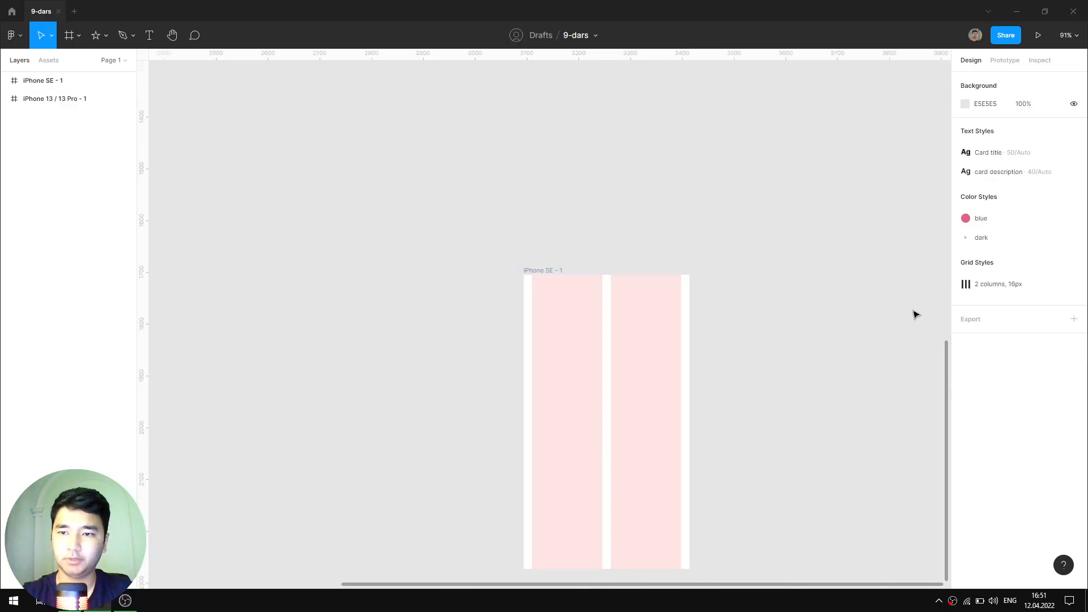
scroll(680, 261, "down", 2)
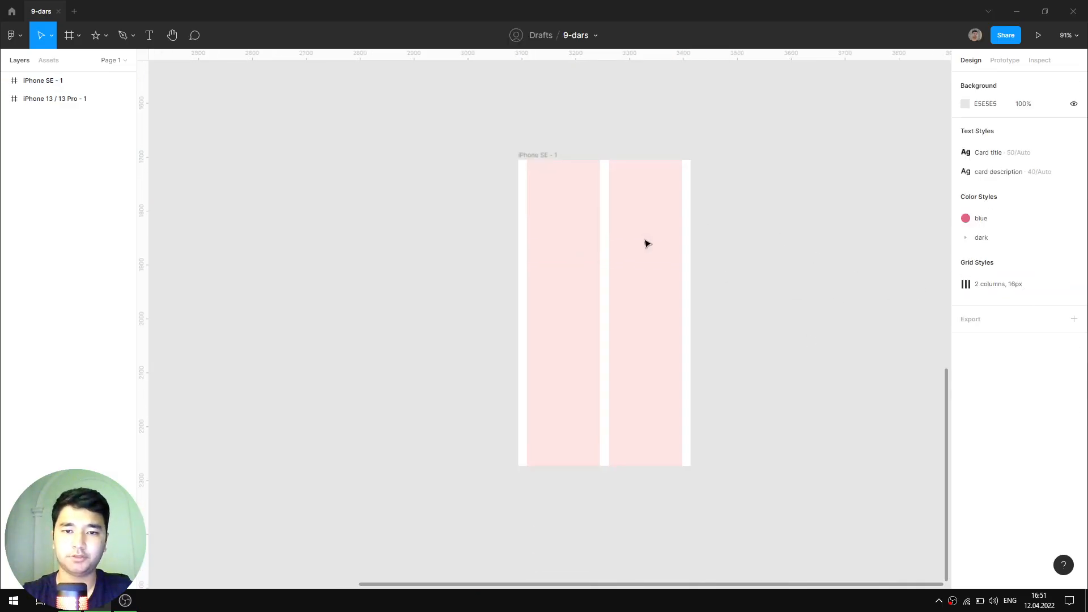
scroll(645, 243, "up", 3)
left_click(536, 179)
scroll(600, 196, "down", 5)
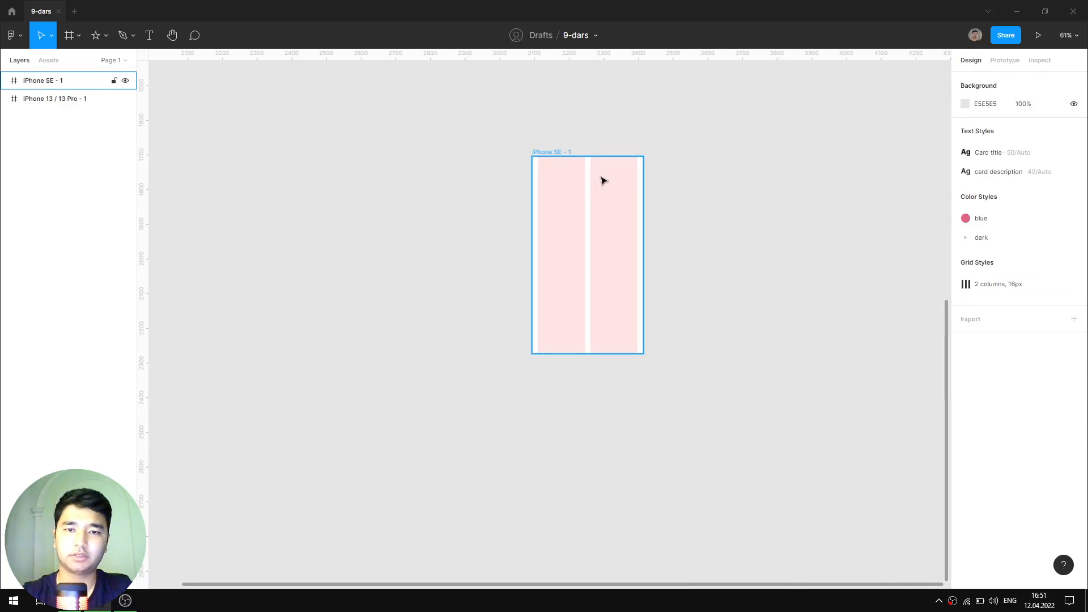
scroll(602, 180, "down", 5)
left_click(651, 204)
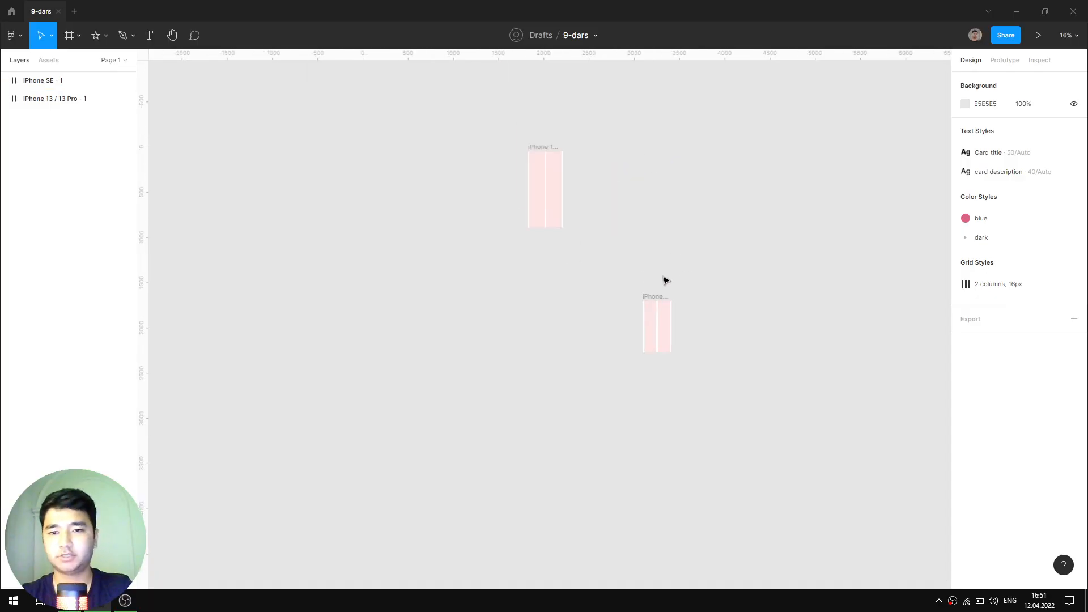
scroll(665, 279, "up", 4)
scroll(701, 418, "down", 2)
left_click(568, 282)
left_click(569, 283)
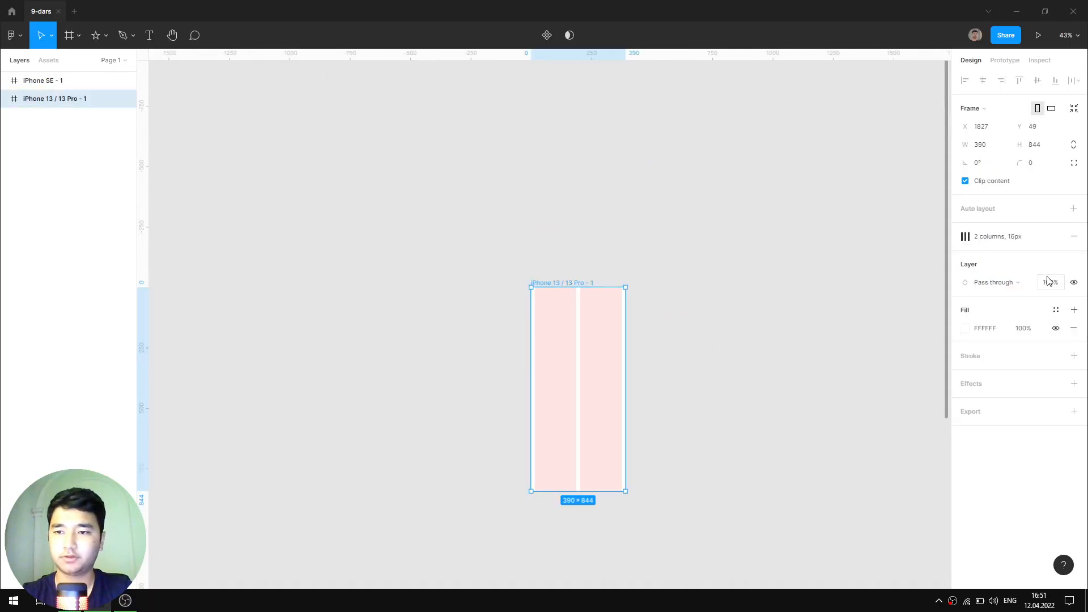
- Detach the iPhone 13 frame's grid style and switch its grid from columns to rows
left_click(1061, 241)
scroll(527, 354, "up", 3)
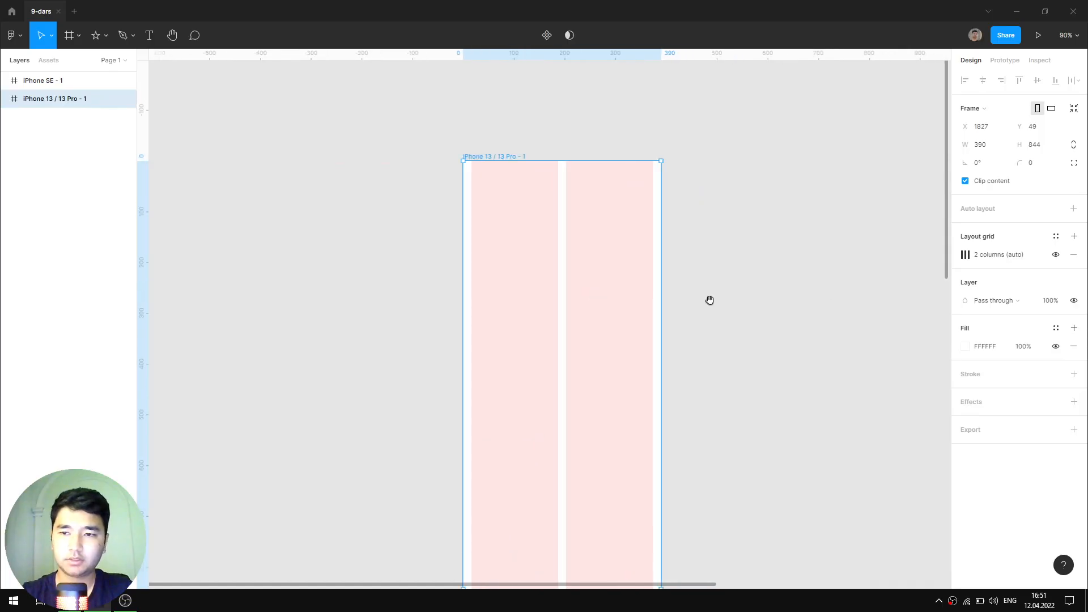
left_click(965, 254)
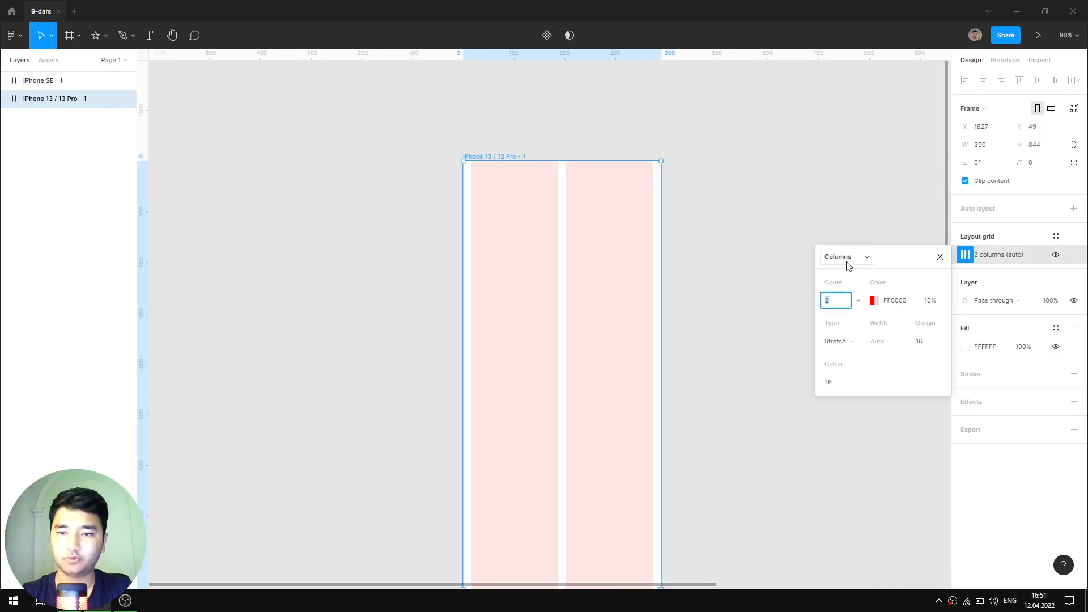
left_click(848, 266)
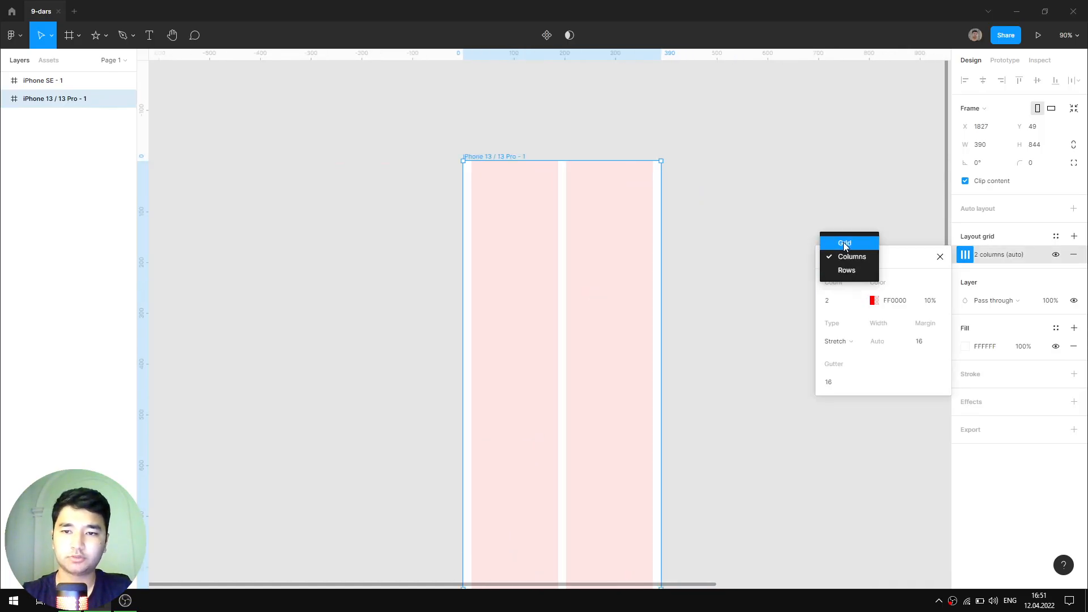
left_click(854, 252)
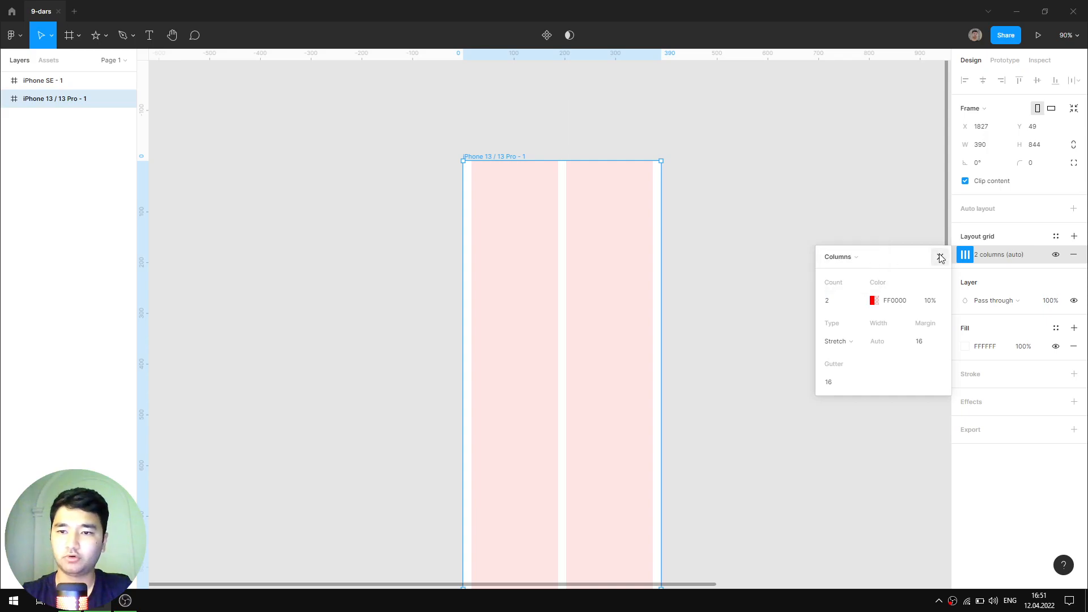
left_click(850, 256)
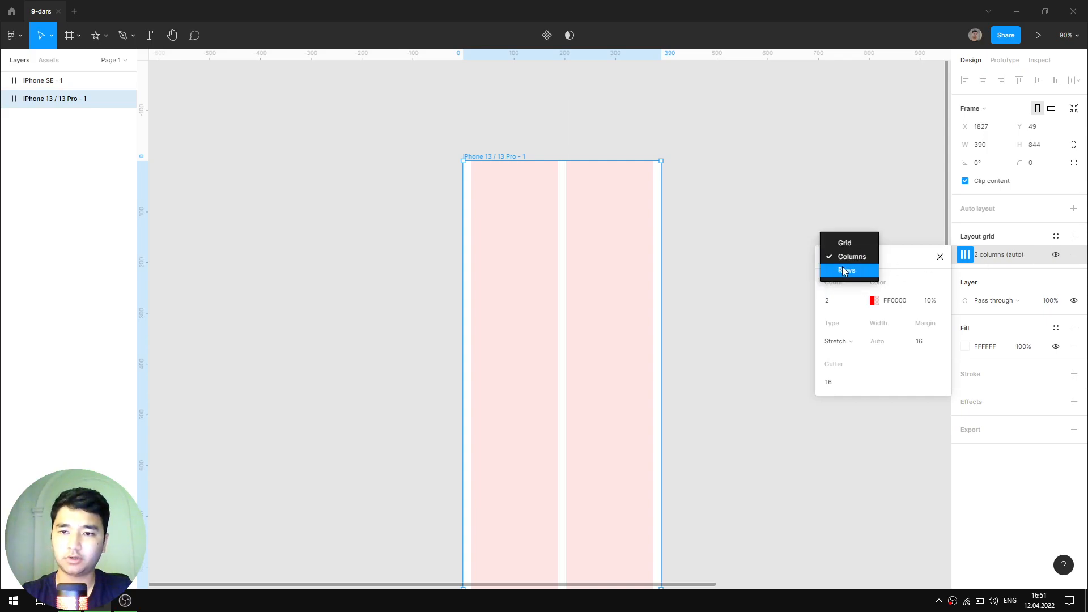
left_click(843, 269)
- Set the row grid count to 10, after trying 80 and 50
left_click(838, 304)
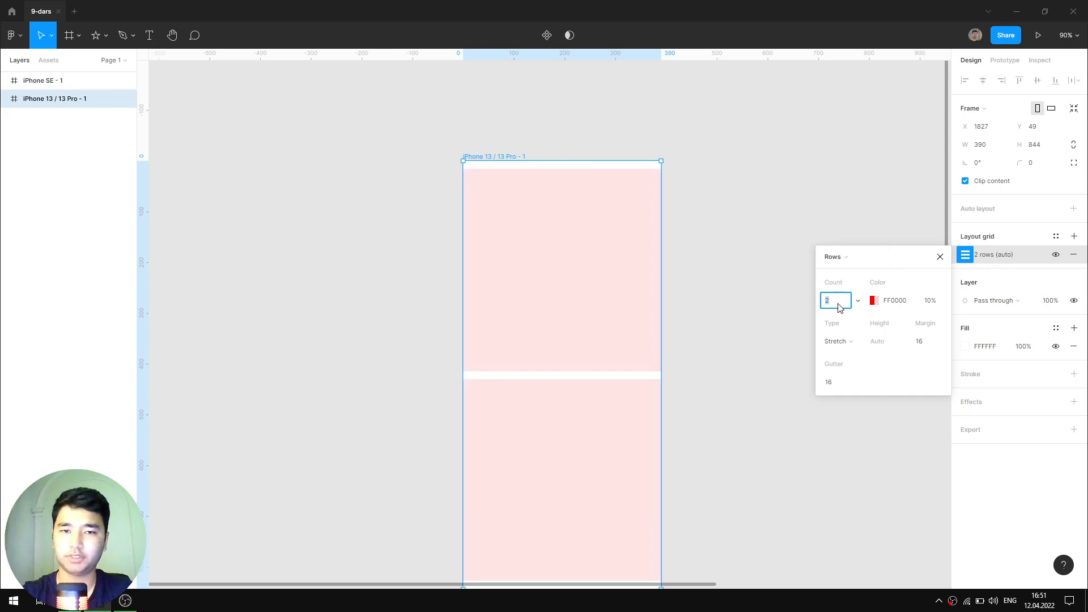
type("80")
key("Return")
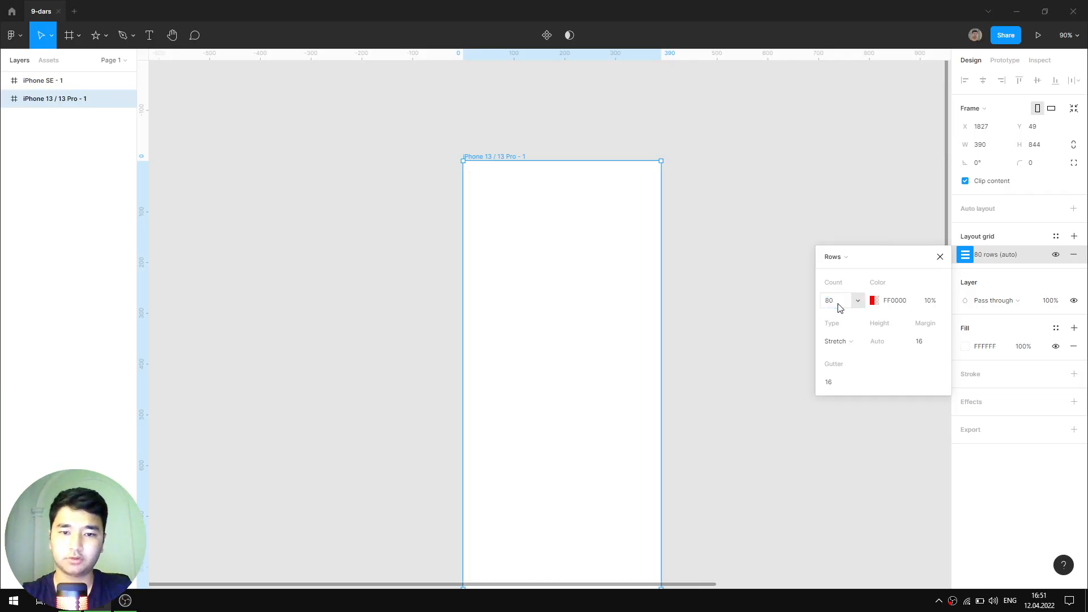
scroll(568, 393, "down", 3)
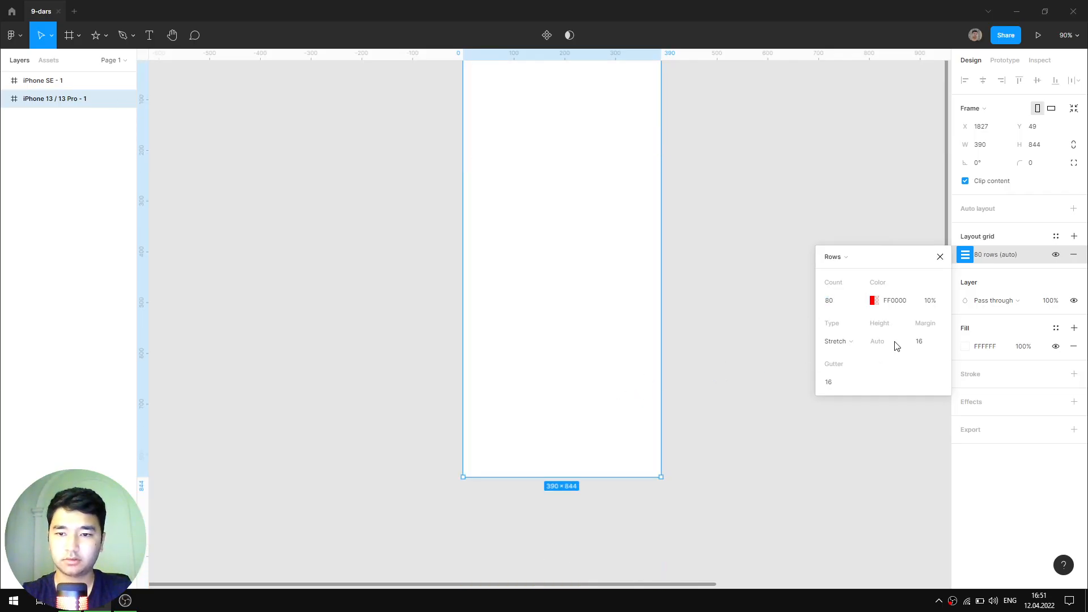
left_click(840, 299)
type("50")
key("Return")
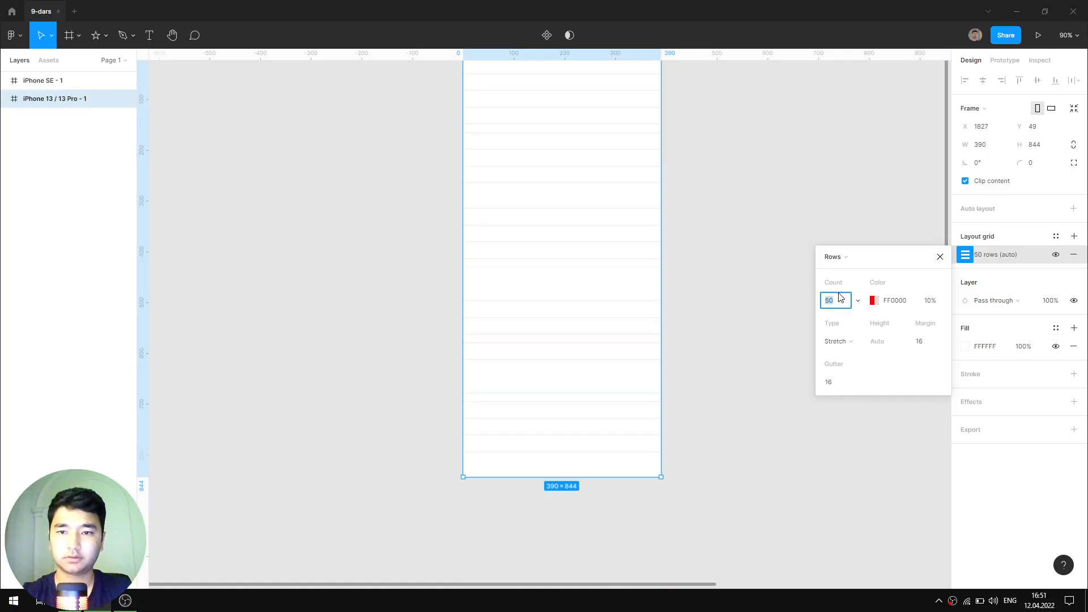
type("10")
key("Return")
scroll(649, 299, "up", 2)
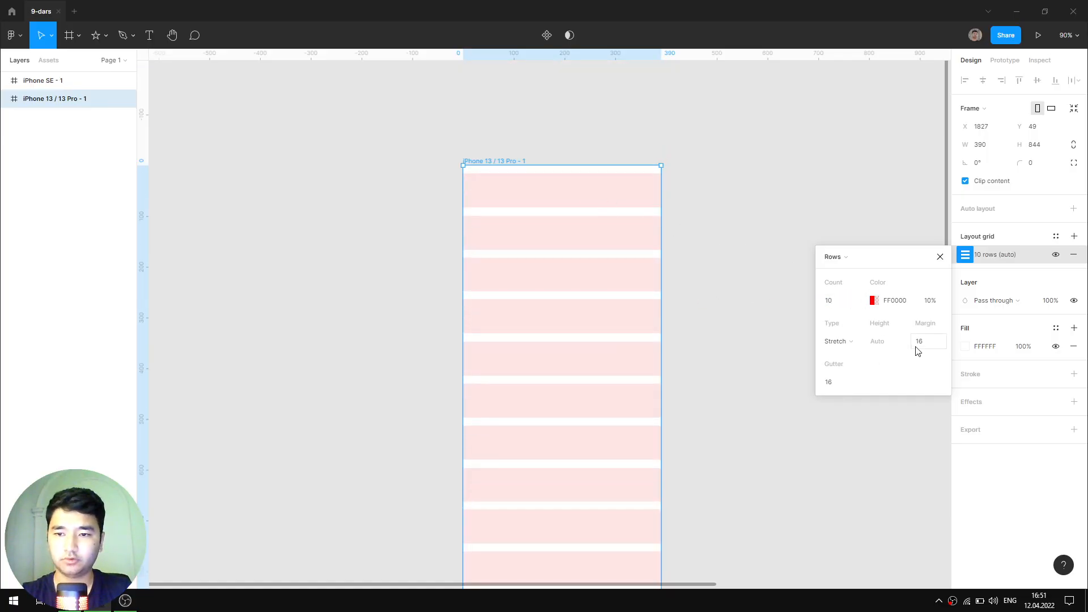
scroll(541, 194, "up", 5)
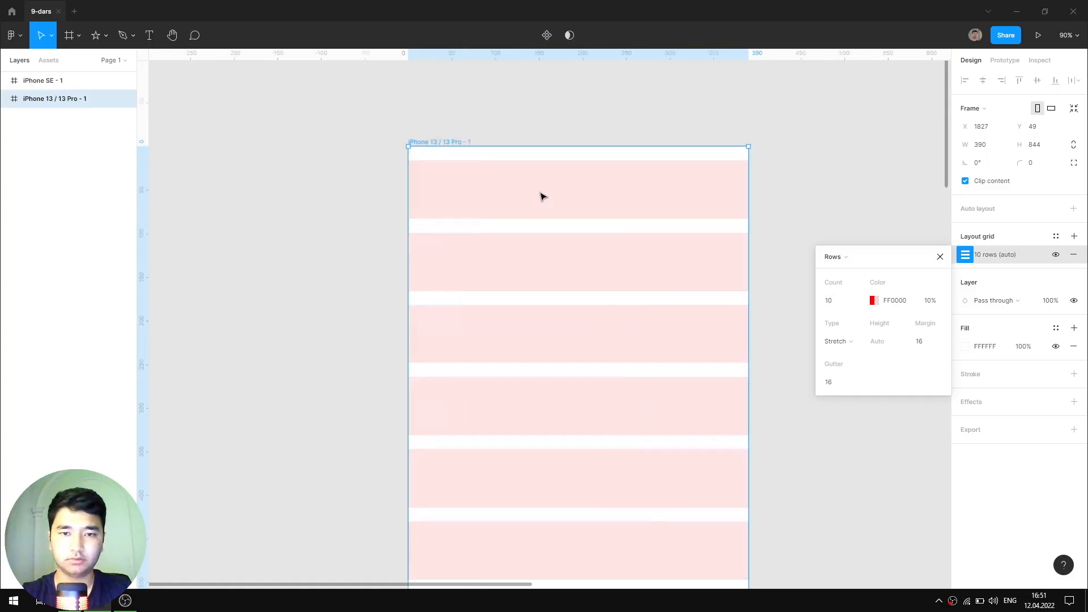
scroll(466, 160, "down", 3)
left_click(939, 257)
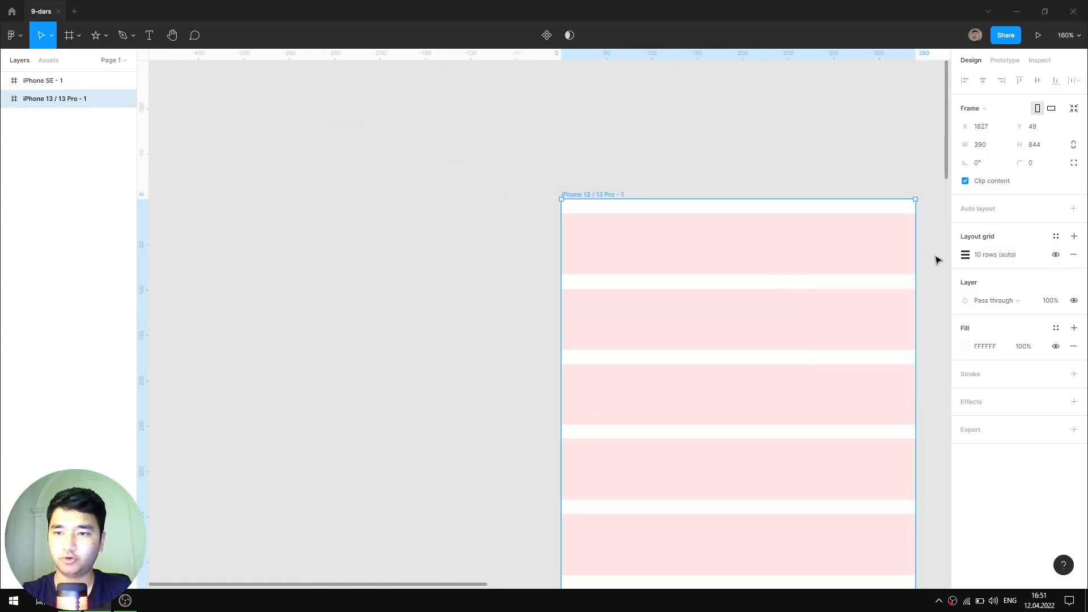
- Save the row grid as the grid style '2 row, 16px'
left_click(1056, 237)
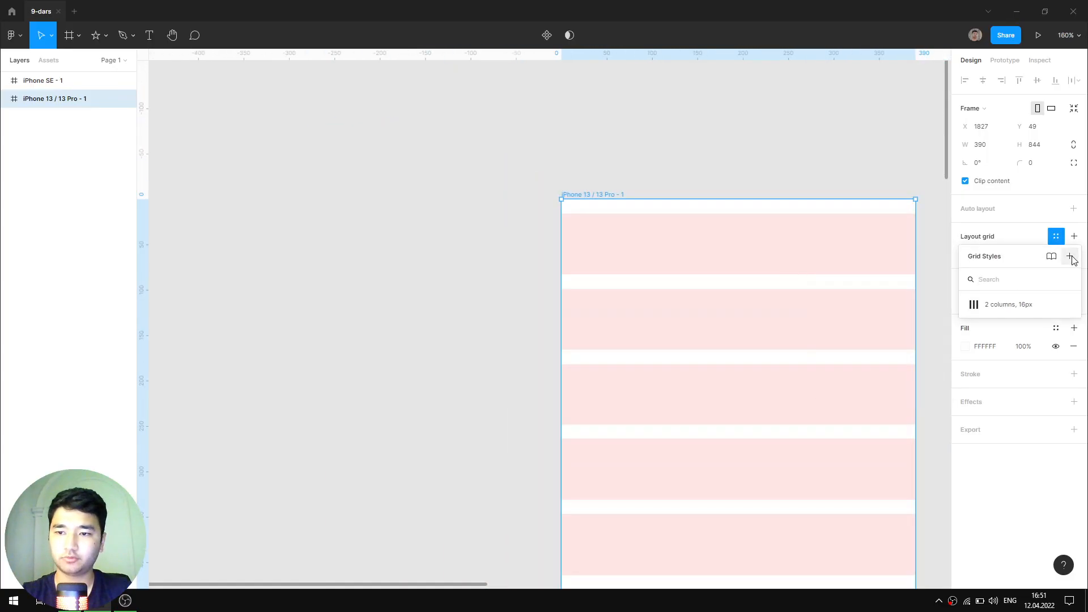
left_click(1069, 257)
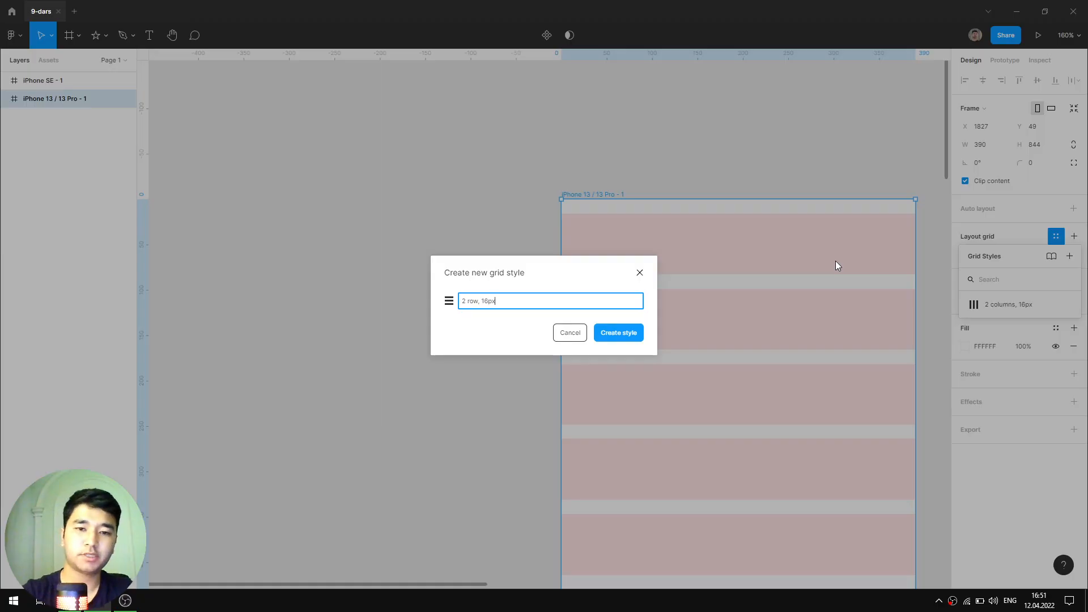
key("Return")
left_click(779, 172)
scroll(618, 194, "down", 2)
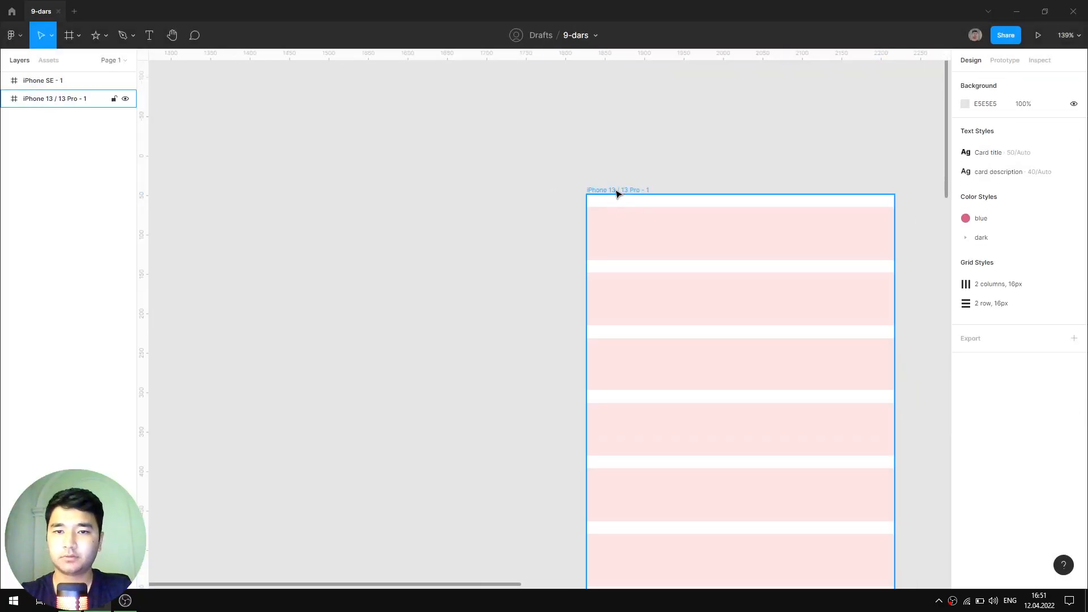
left_click(617, 193)
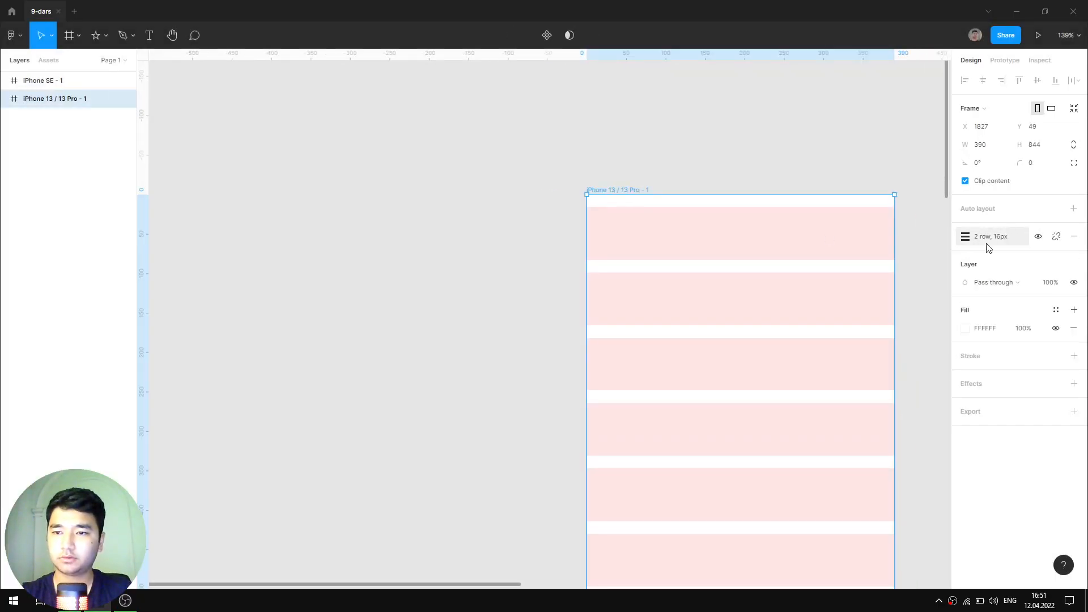
- Detach the grid style from the iPhone 13 / 13 Pro frame and reselect the frame
left_click(1057, 238)
scroll(748, 255, "down", 5)
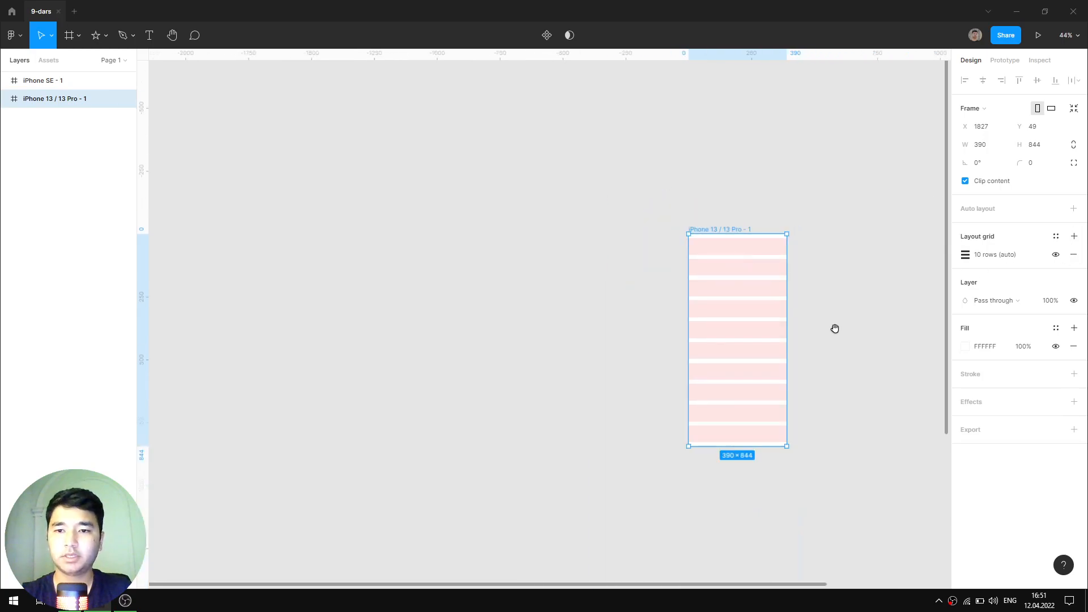
left_click_drag(834, 328, 704, 284)
scroll(714, 224, "up", 3)
left_click(670, 219)
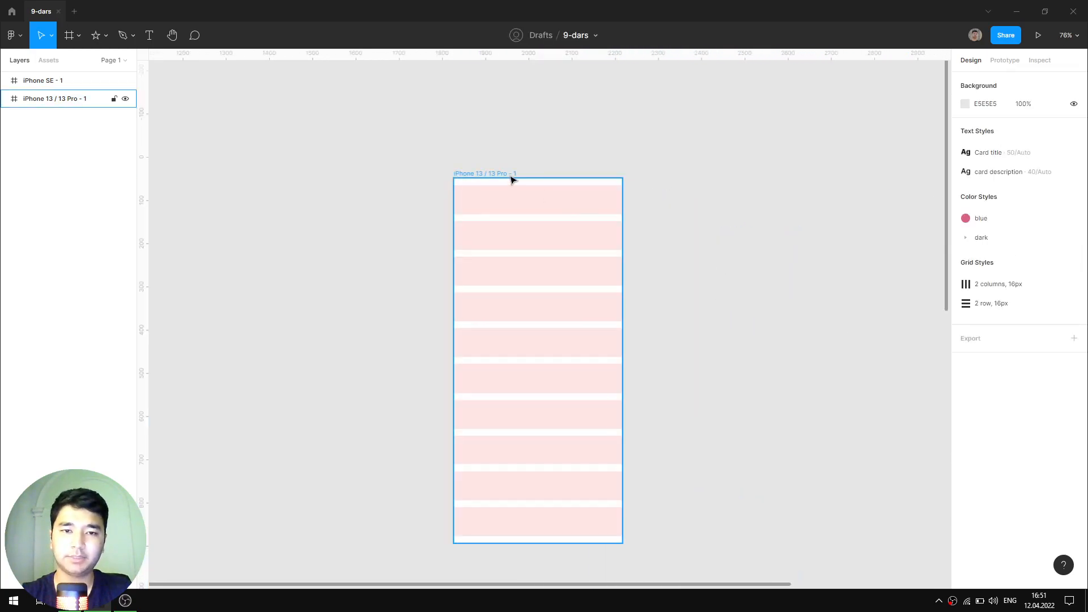
left_click(585, 197)
- Change the layout grid to a square Grid, then delete the layout grid
left_click(964, 256)
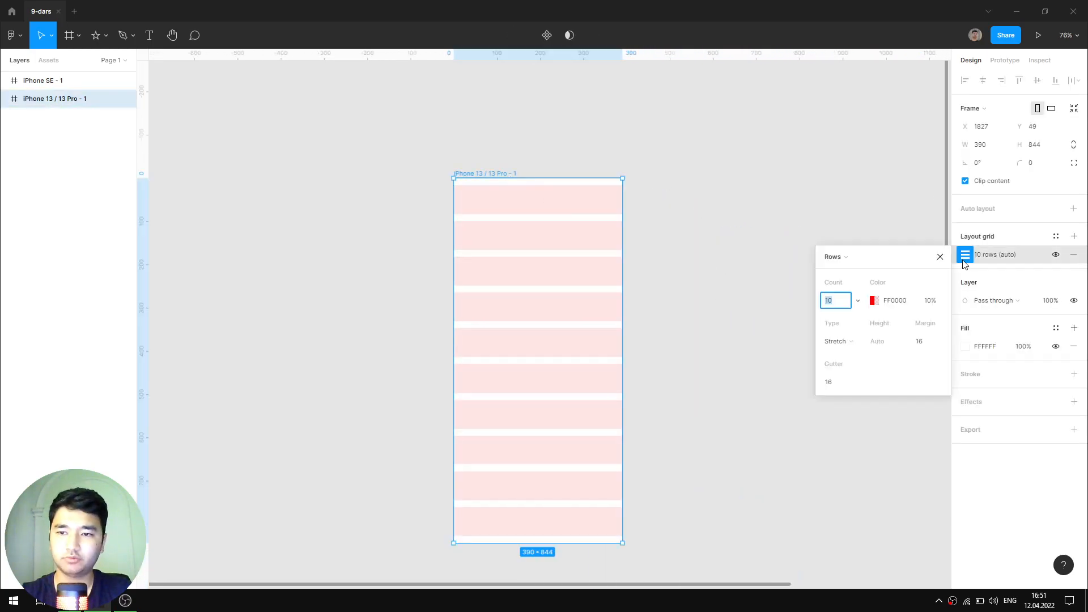
left_click(836, 258)
left_click(847, 229)
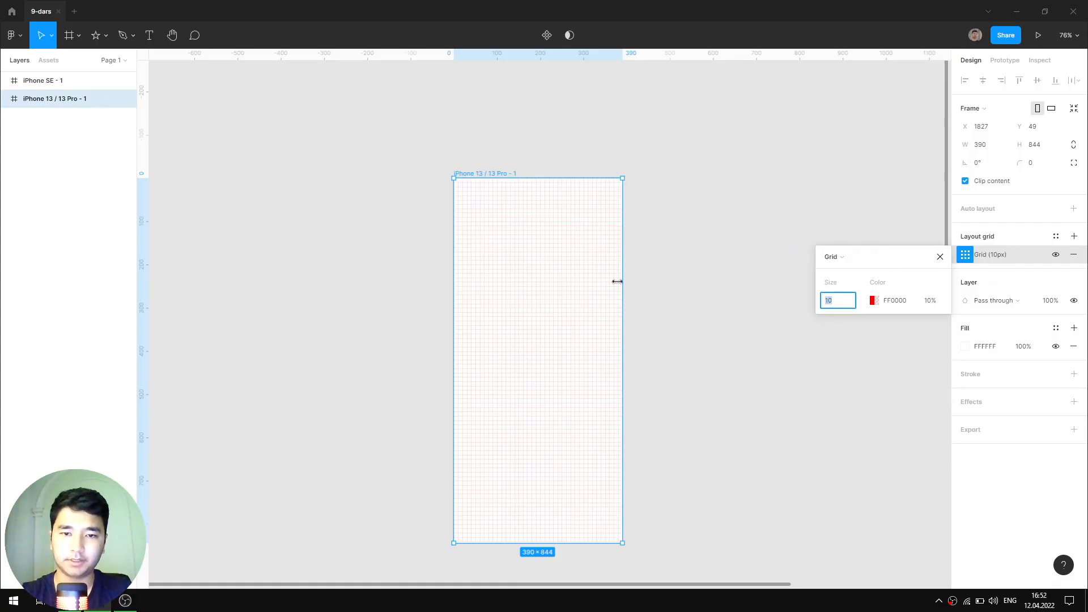
scroll(471, 191, "up", 6)
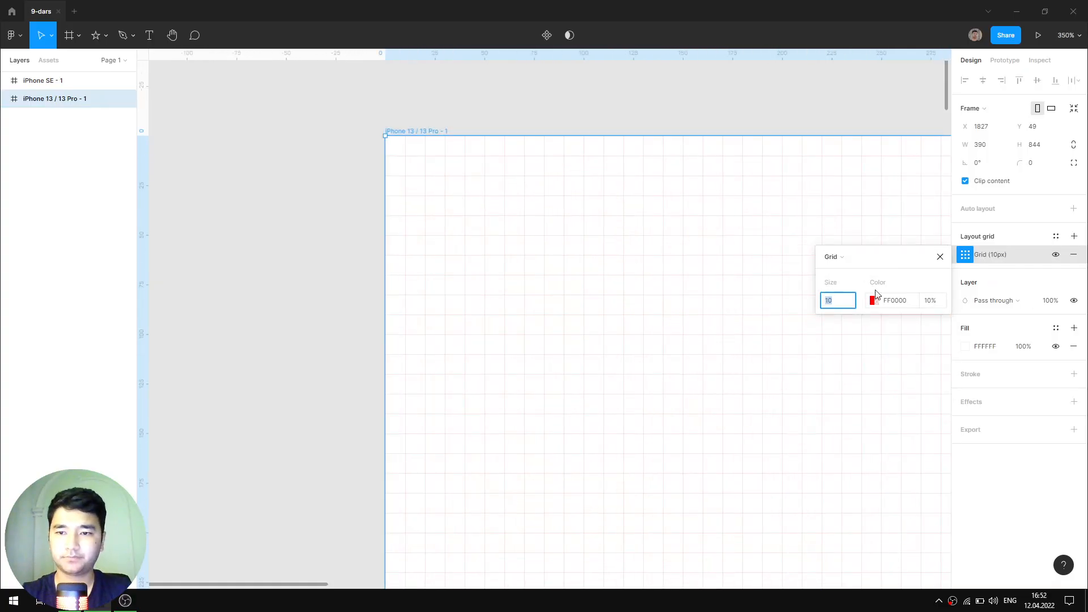
left_click(940, 256)
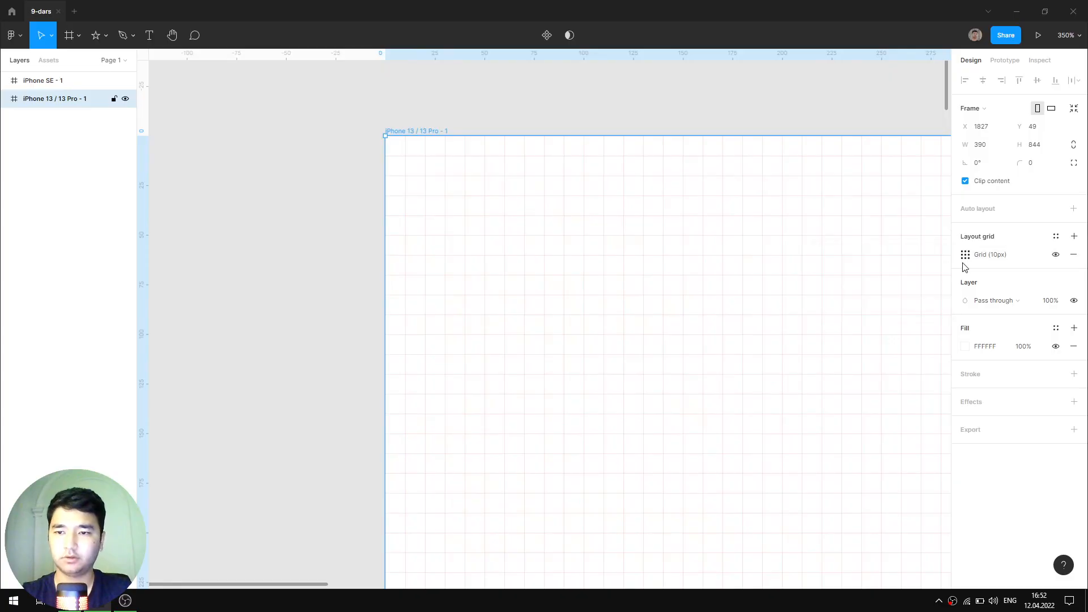
left_click(1073, 254)
scroll(583, 258, "down", 4)
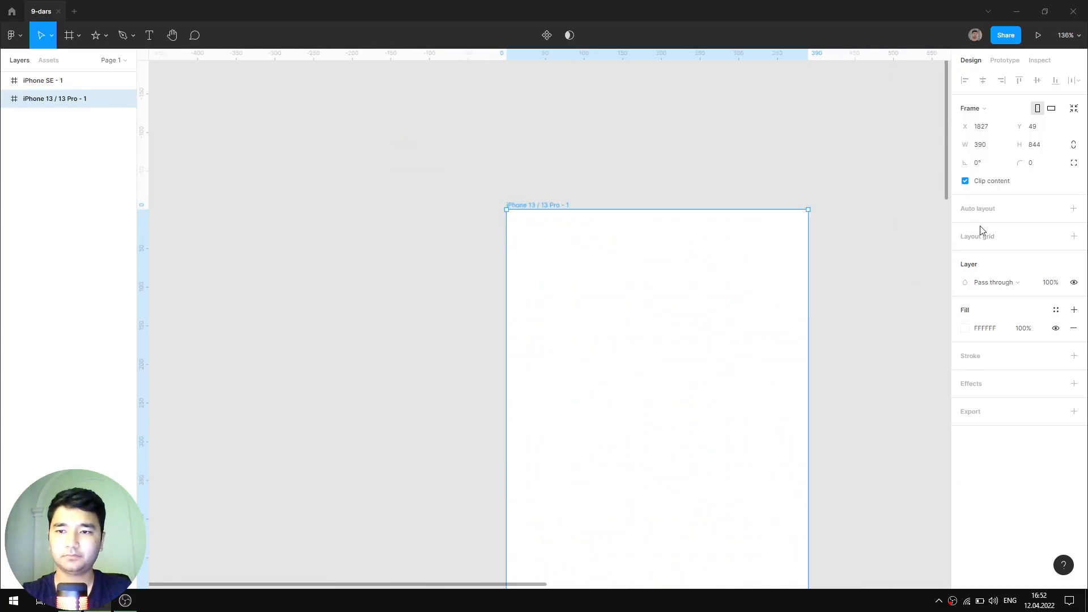
left_click(1055, 236)
- Apply the '2 row, 16px' grid style to the iPhone 13 / 13 Pro frame
left_click(1006, 320)
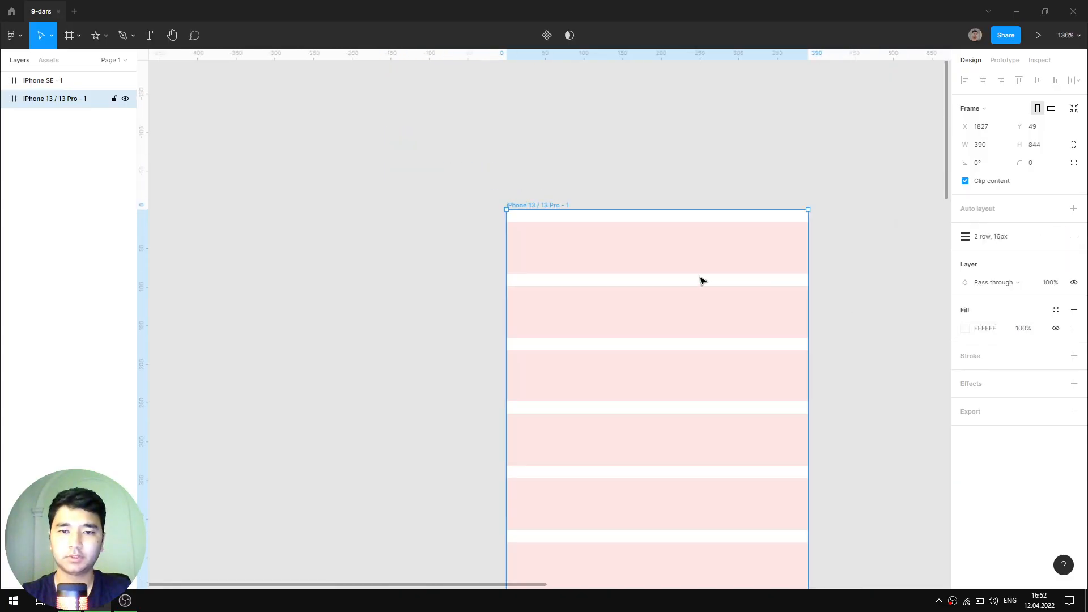
scroll(703, 281, "down", 3)
scroll(737, 266, "down", 2)
scroll(668, 244, "down", 3)
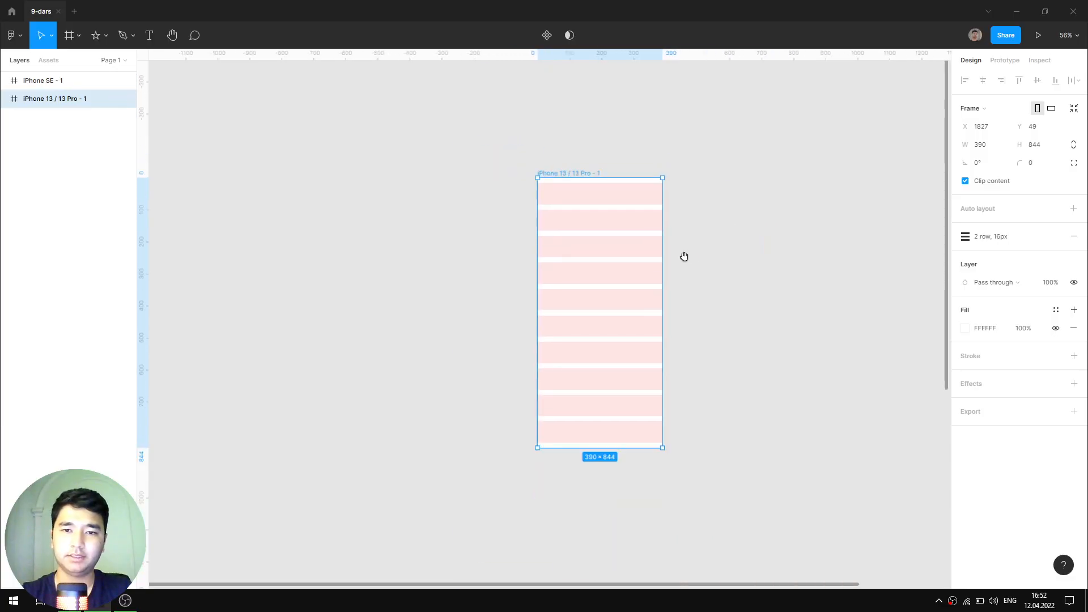
key("shift+2")
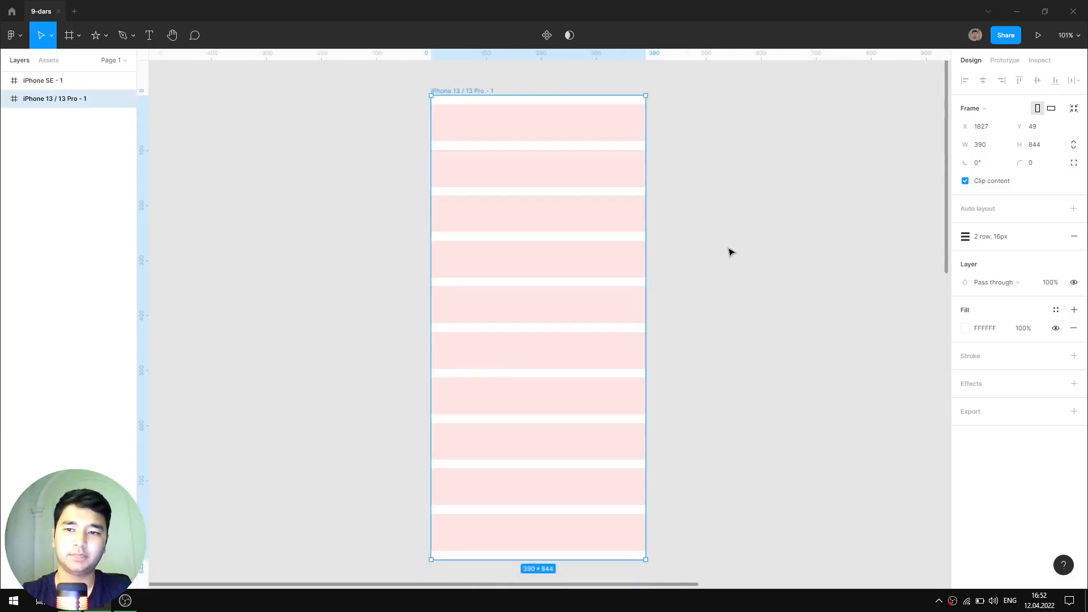
- Move the iPhone SE frame beside the iPhone 13 / 13 Pro frame and centre both
scroll(730, 252, "down", 3)
scroll(687, 243, "up", 2)
scroll(727, 221, "down", 6)
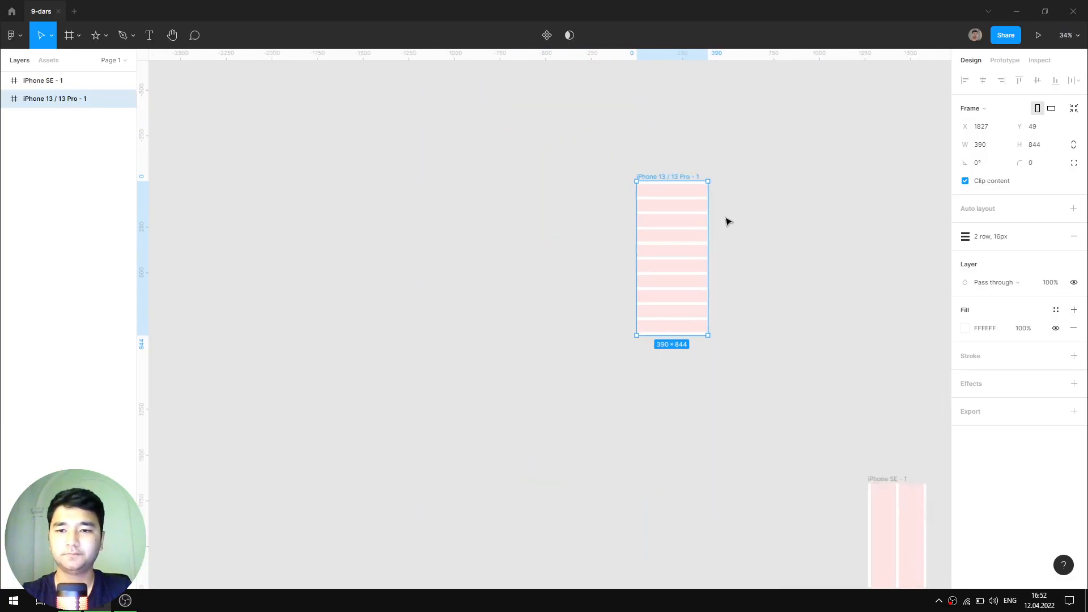
scroll(853, 363, "up", 3)
scroll(821, 363, "down", 3)
scroll(821, 363, "right", 1)
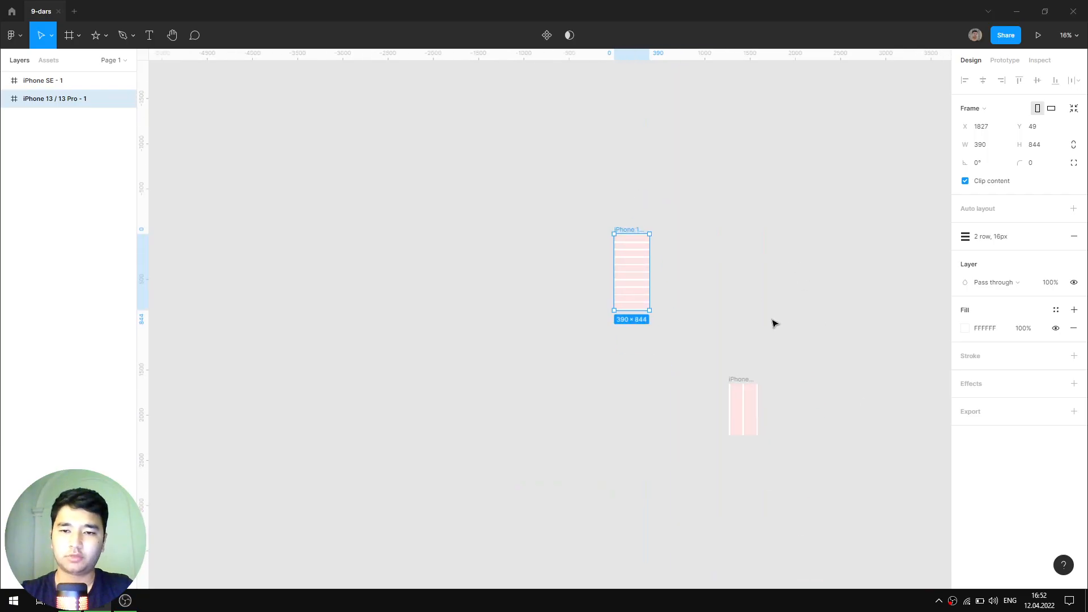
left_click_drag(745, 384, 675, 239)
scroll(708, 221, "up", 2)
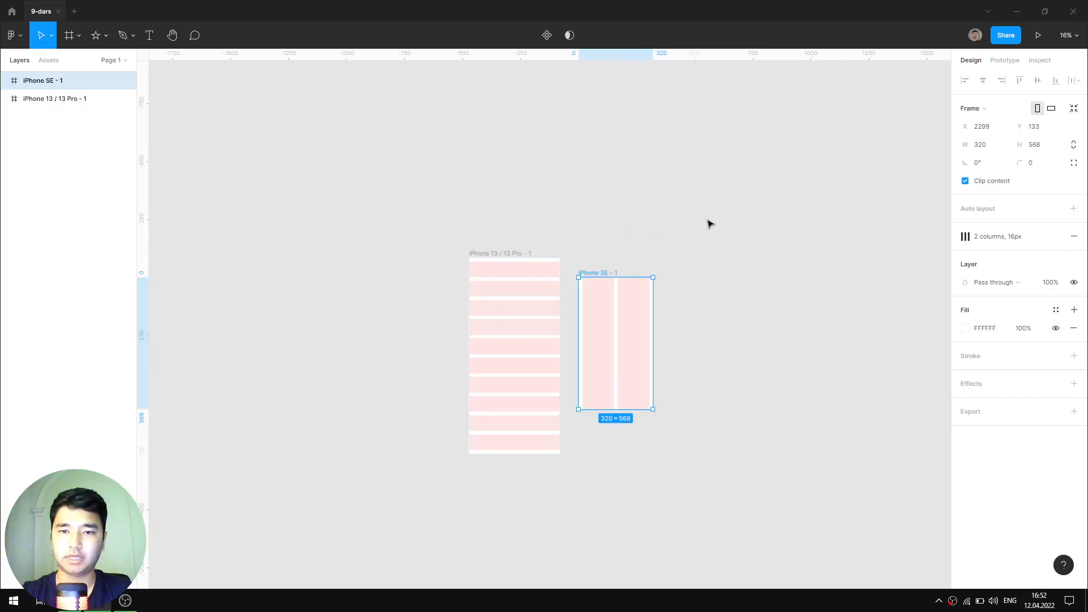
scroll(731, 235, "up", 5)
left_click_drag(662, 245, 687, 301)
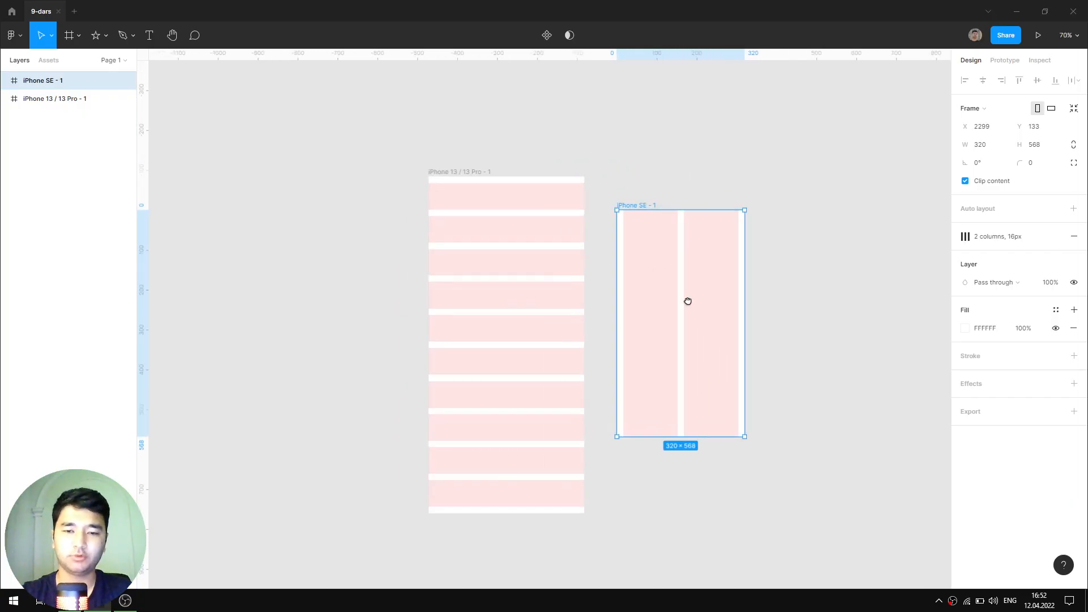